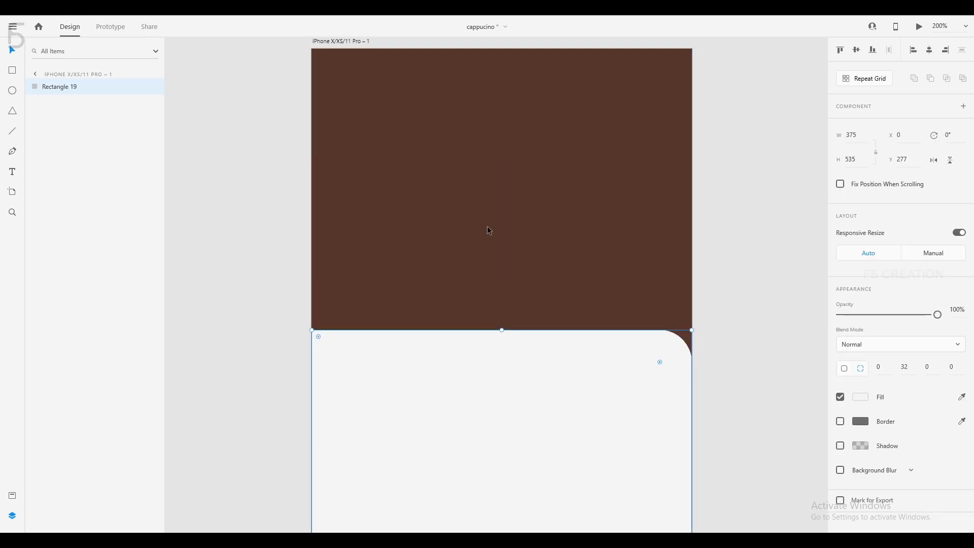
Draw a white, fully rounded search bar about 328 by 36 across the brown header, without a border
{"action": "mouse_move", "coordinate": [340, 246]}
{"action": "left_mouse_down"}
{"action": "mouse_move", "coordinate": [616, 269]}
{"action": "mouse_move", "coordinate": [674, 285]}
{"action": "mouse_move", "coordinate": [638, 264]}
{"action": "left_mouse_up"}
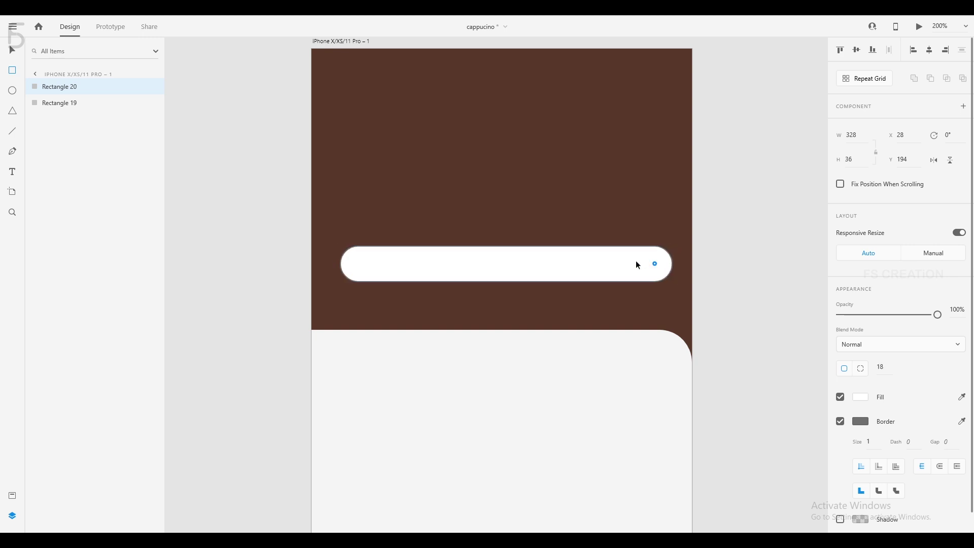
{"action": "left_click", "coordinate": [840, 421]}
Add the heading "Your guide to making the perfect cup of cappuccino" over three lines above the search bar
{"action": "left_click_drag", "start_coordinate": [448, 185], "coordinate": [467, 242]}
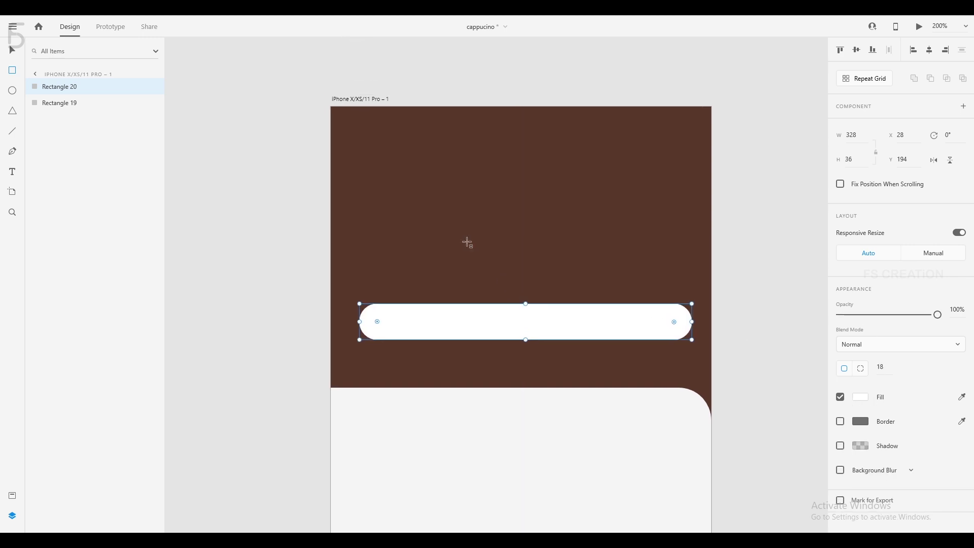
{"action": "left_click", "coordinate": [372, 172]}
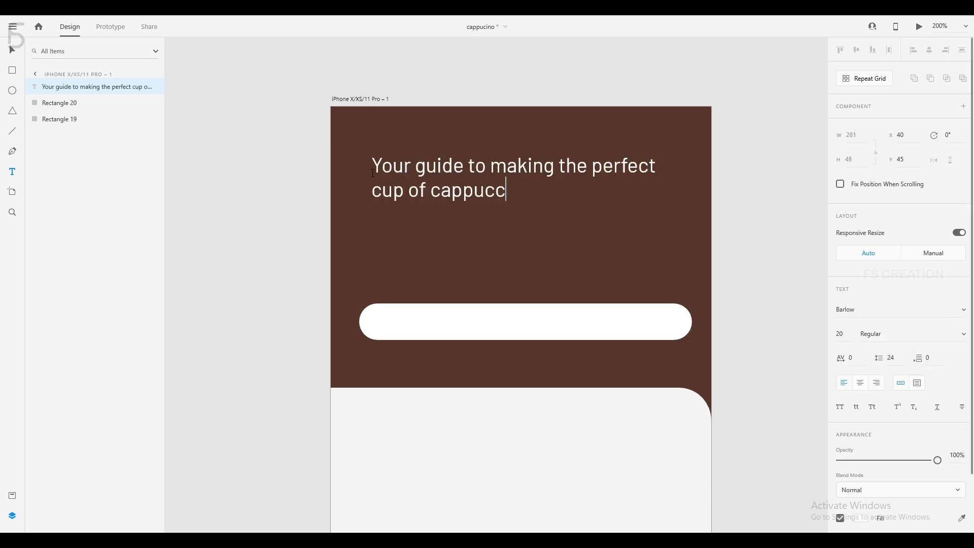
{"action": "key", "text": "Return"}
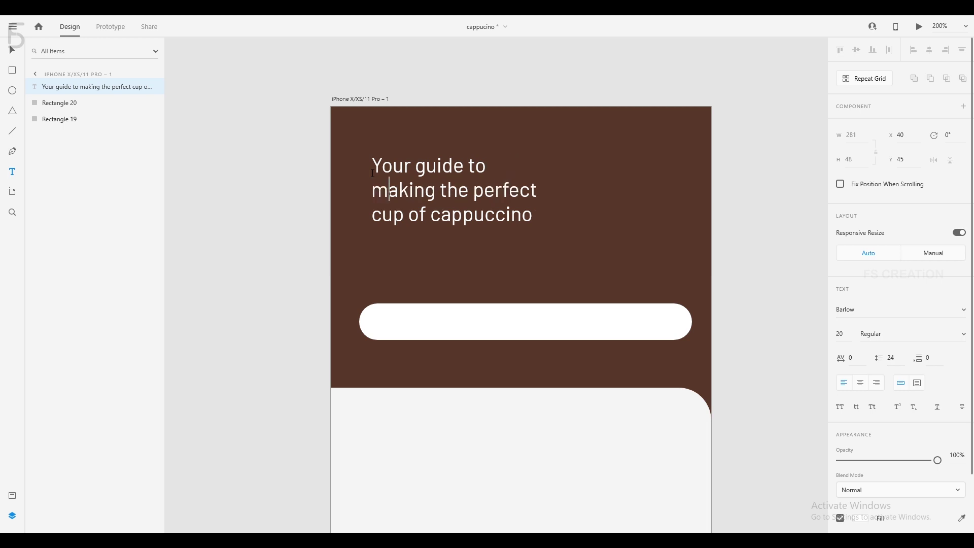
Set the heading's font size to 35 and its capitalization to title case
{"action": "key", "text": "ctrl+a"}
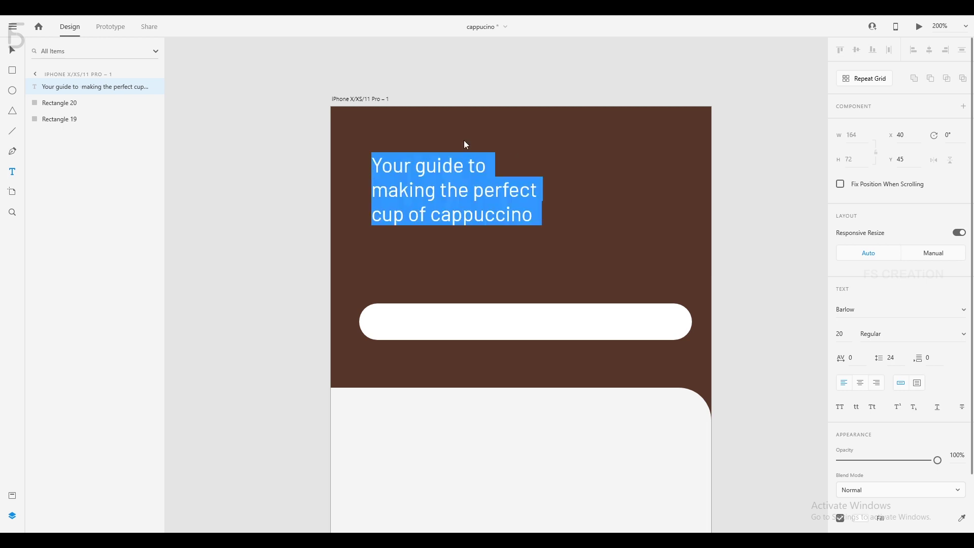
{"action": "left_click_drag", "start_coordinate": [843, 334], "coordinate": [846, 299]}
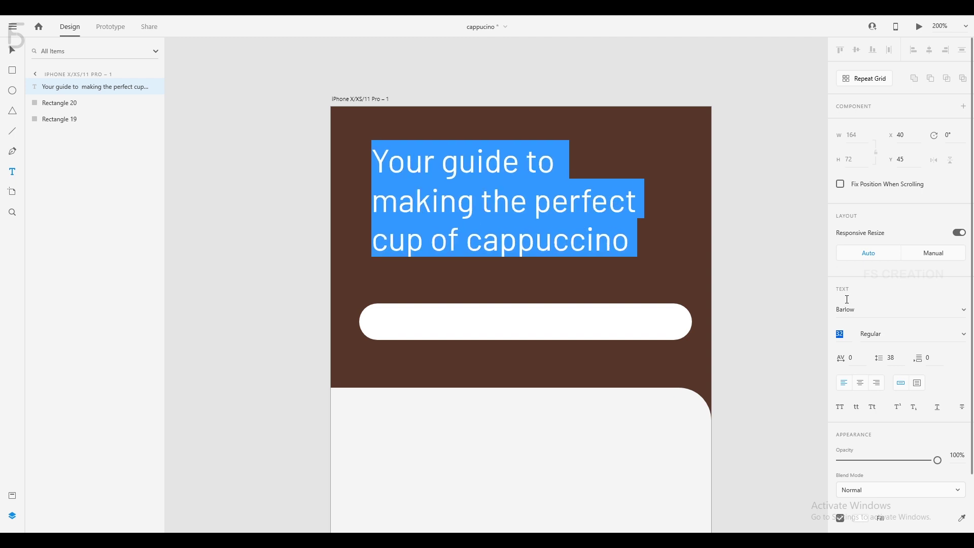
{"action": "key", "text": "Up"}
{"action": "key", "text": "Up"}
{"action": "key", "text": "Up"}
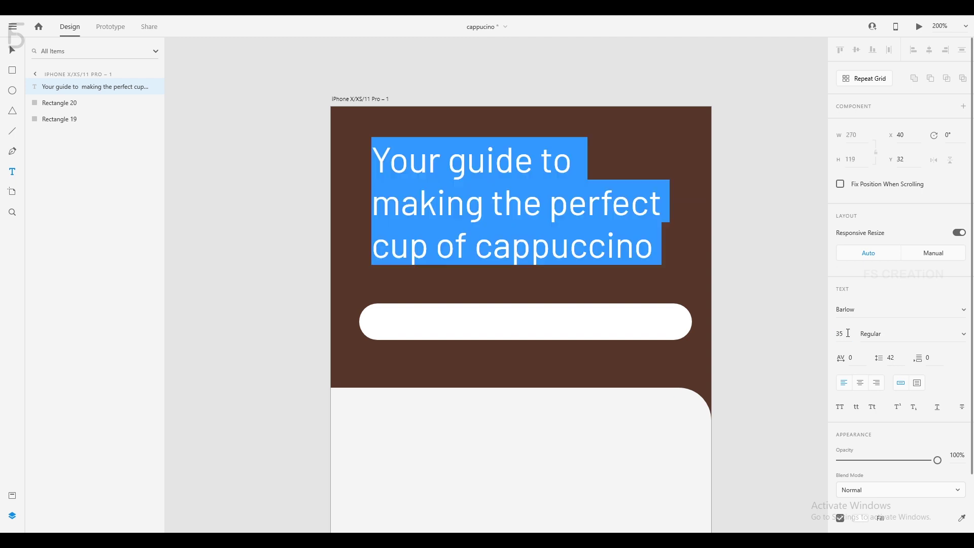
{"action": "left_click", "coordinate": [872, 406]}
{"action": "left_click", "coordinate": [14, 51]}
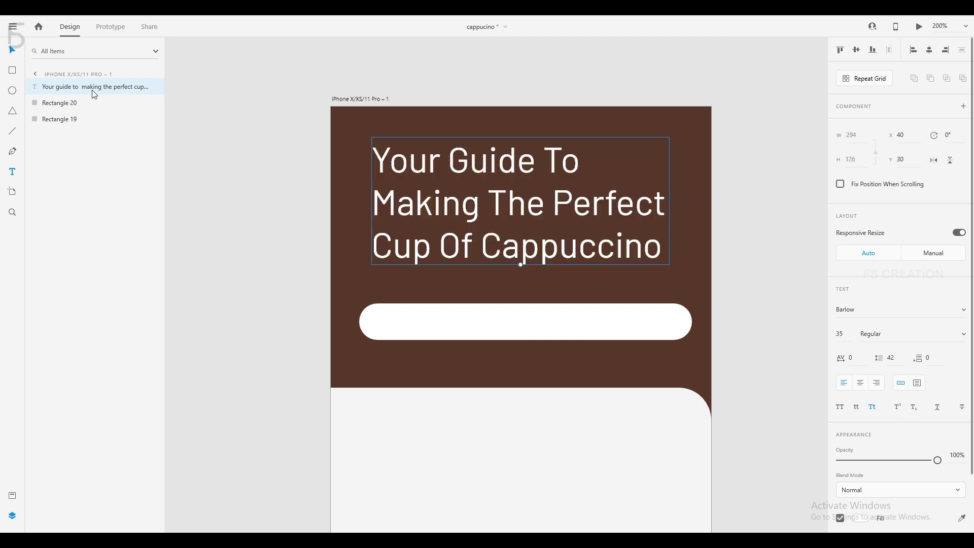
Move the heading to X 28, Y 32, aligned with the search bar's left edge
{"action": "left_click", "coordinate": [244, 132]}
{"action": "scroll", "coordinate": [457, 141], "scroll_direction": "down", "scroll_amount": 2}
{"action": "left_click_drag", "start_coordinate": [421, 138], "coordinate": [404, 150]}
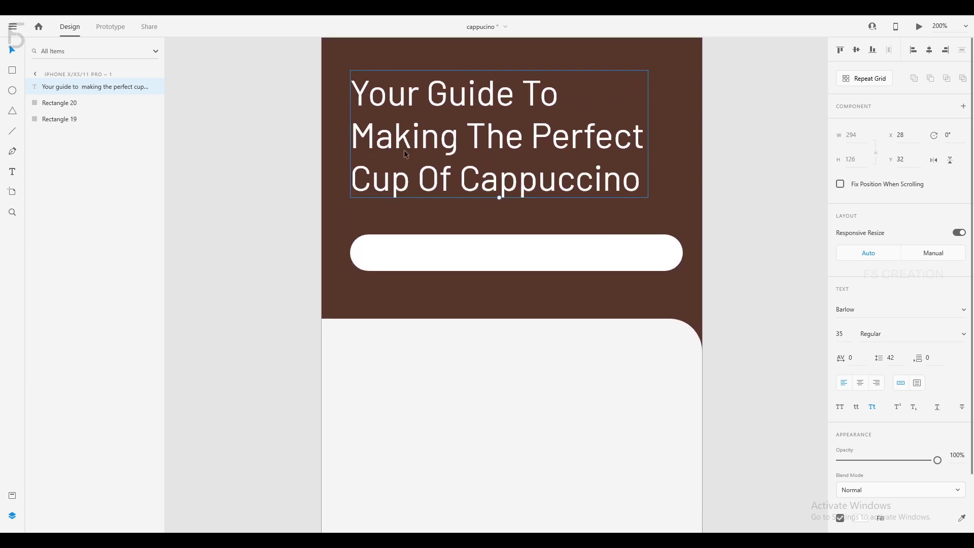
Add the text "Search" in the white bar, fill it with the header's brown and set its opacity to 17%
{"action": "left_click", "coordinate": [374, 258]}
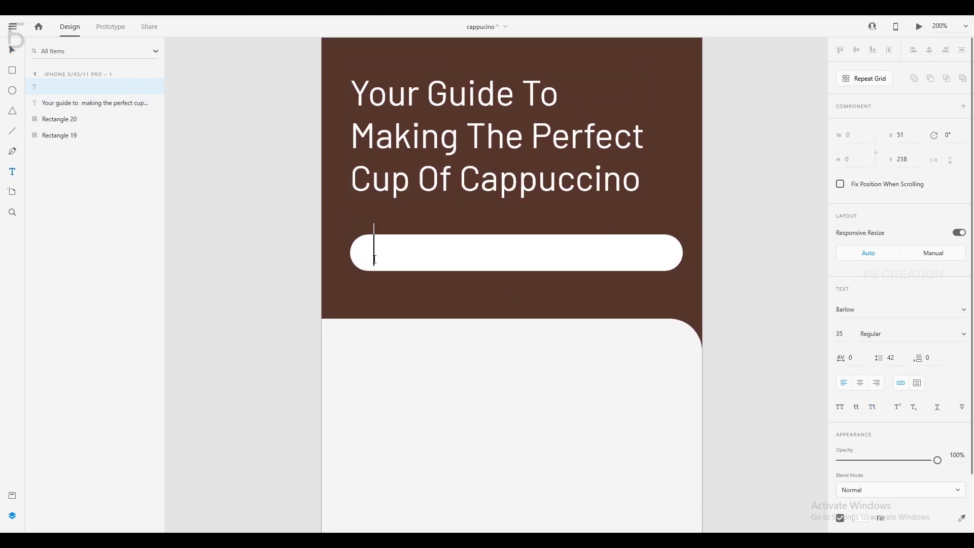
{"action": "key", "text": "ctrl+a"}
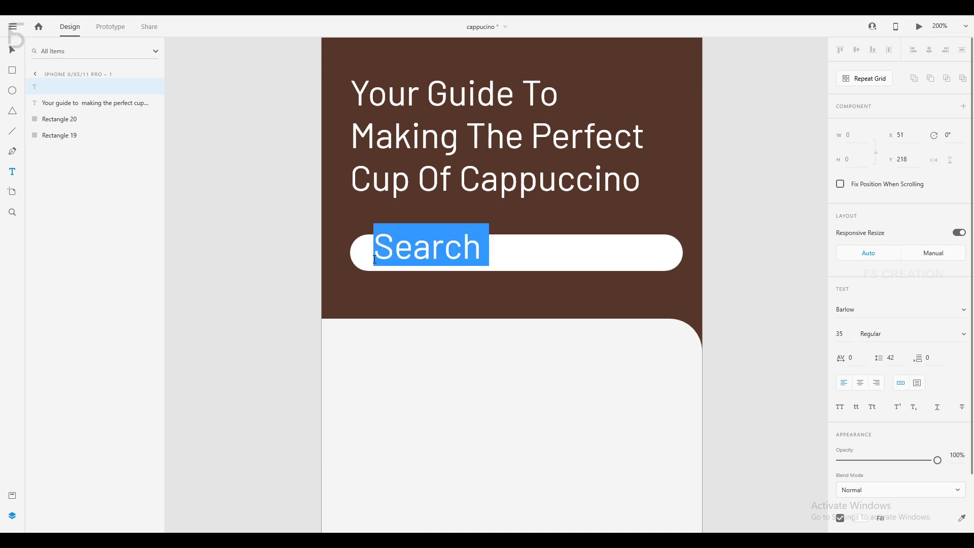
{"action": "scroll", "coordinate": [933, 381], "scroll_direction": "down", "scroll_amount": 2}
{"action": "left_click", "coordinate": [964, 435]}
{"action": "left_click", "coordinate": [537, 300]}
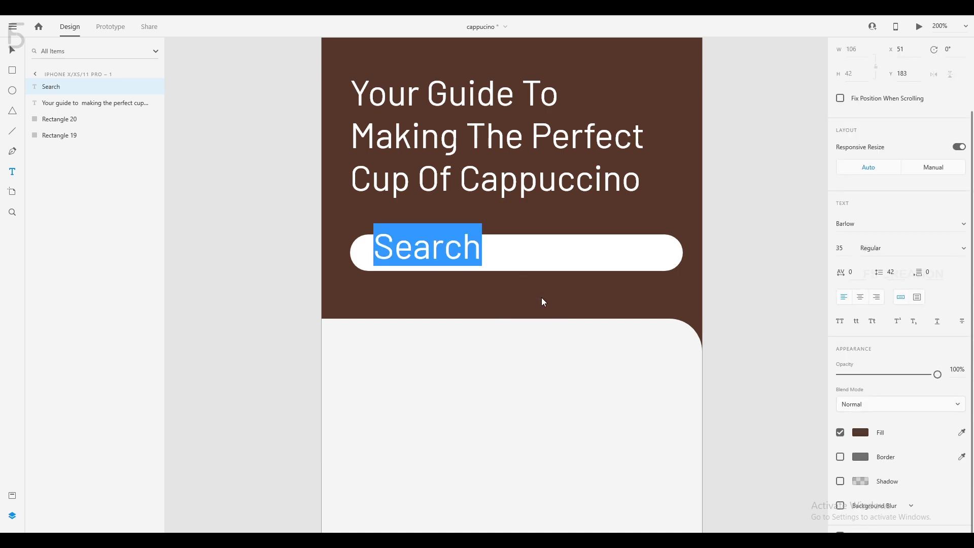
{"action": "left_click_drag", "start_coordinate": [938, 374], "coordinate": [856, 374]}
Set the Search text's size to 20 and place it near the bar's left end at about X 44, Y 198
{"action": "key", "text": "ctrl+plus"}
{"action": "key", "text": "ctrl+plus"}
{"action": "key", "text": "ctrl+plus"}
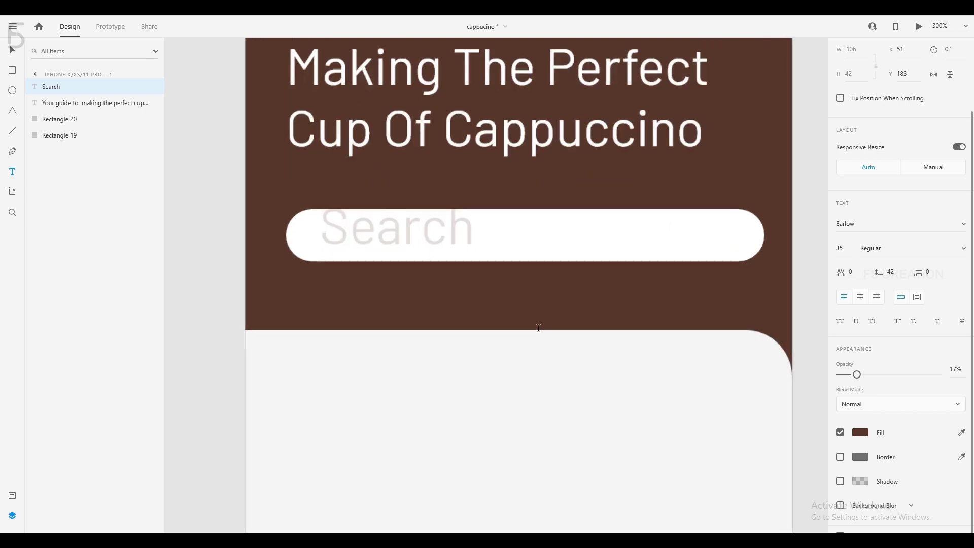
{"action": "left_click_drag", "start_coordinate": [401, 170], "coordinate": [575, 189]}
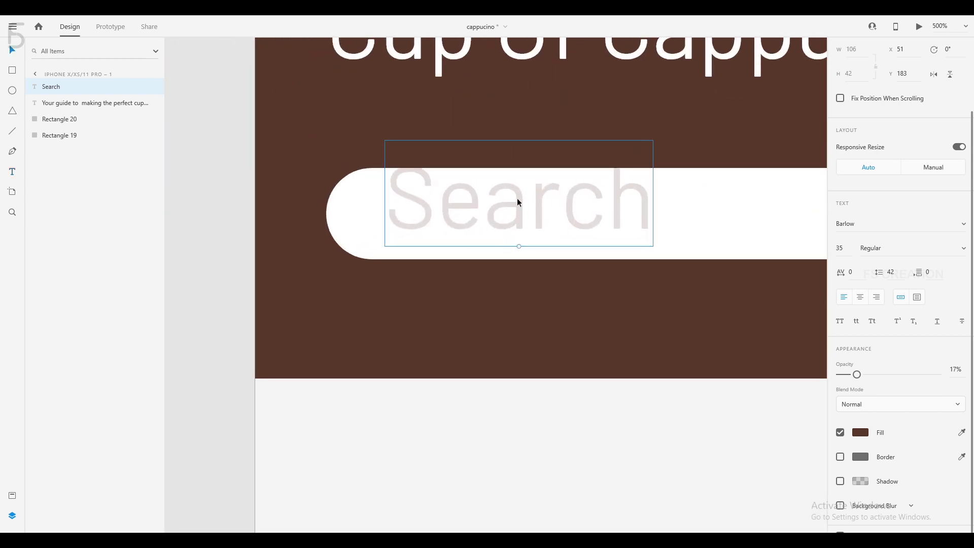
{"action": "left_click_drag", "start_coordinate": [516, 202], "coordinate": [483, 215]}
{"action": "left_click_drag", "start_coordinate": [488, 257], "coordinate": [434, 210]}
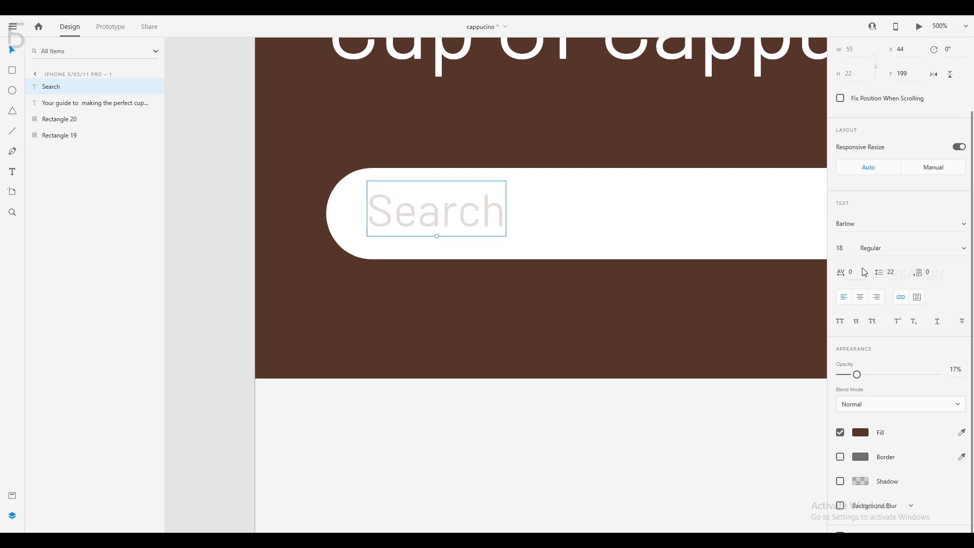
{"action": "left_click", "coordinate": [840, 249]}
{"action": "type", "text": "20"}
{"action": "key", "text": "Return"}
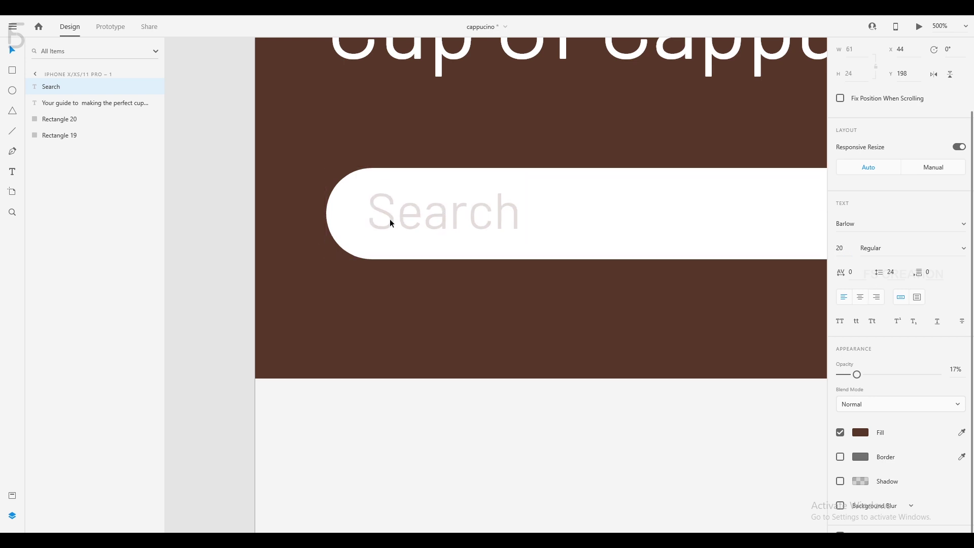
{"action": "left_click", "coordinate": [241, 245]}
Duplicate the heading into the light panel at X 28, Y 301 with a brown fill
{"action": "key", "text": "ctrl+1"}
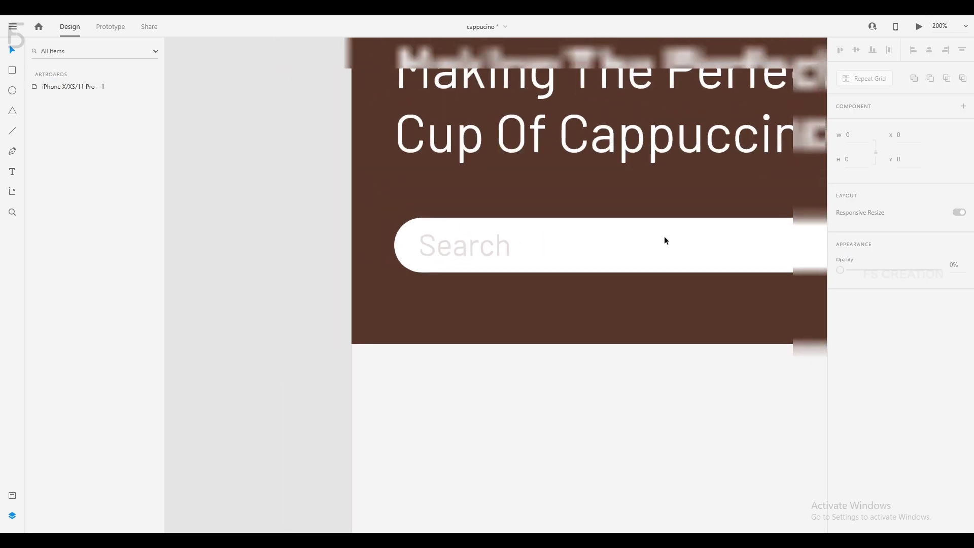
{"action": "left_click_drag", "start_coordinate": [677, 279], "coordinate": [666, 163]}
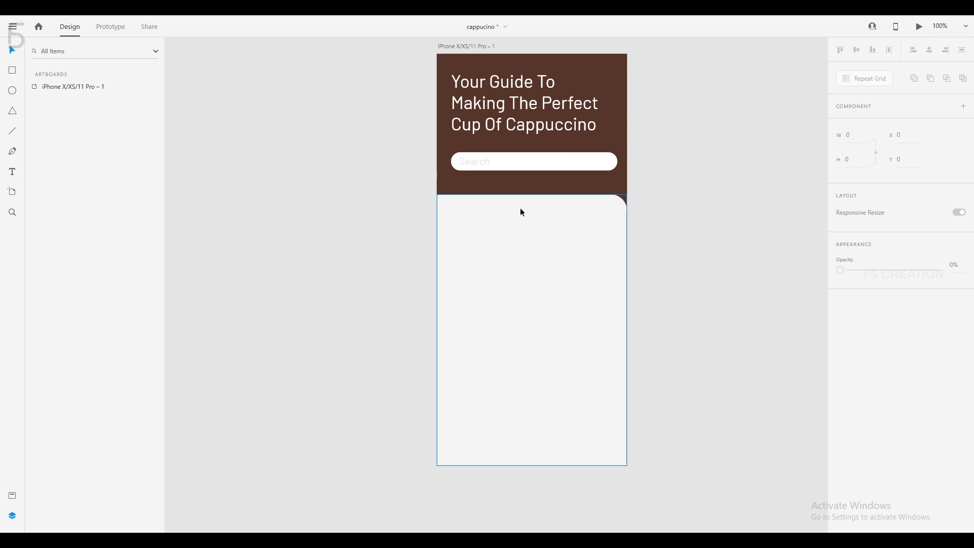
{"action": "left_click", "coordinate": [539, 137]}
{"action": "key", "text": "ctrl+d"}
{"action": "left_click_drag", "start_coordinate": [540, 133], "coordinate": [514, 260]}
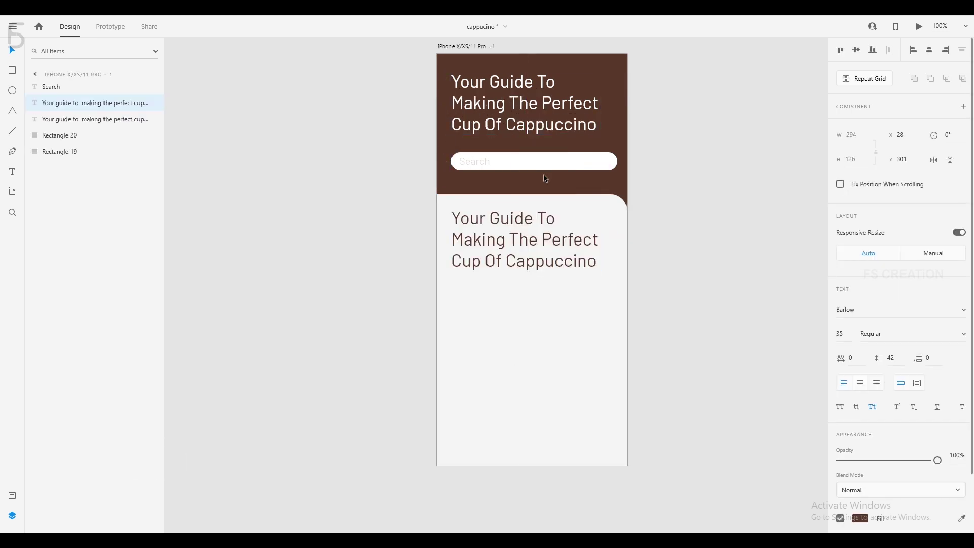
Shorten the copied heading in the light panel to the single word "Cappuccino"
{"action": "key", "text": "t"}
{"action": "left_click_drag", "start_coordinate": [509, 264], "coordinate": [372, 153]}
{"action": "left_click", "coordinate": [525, 262]}
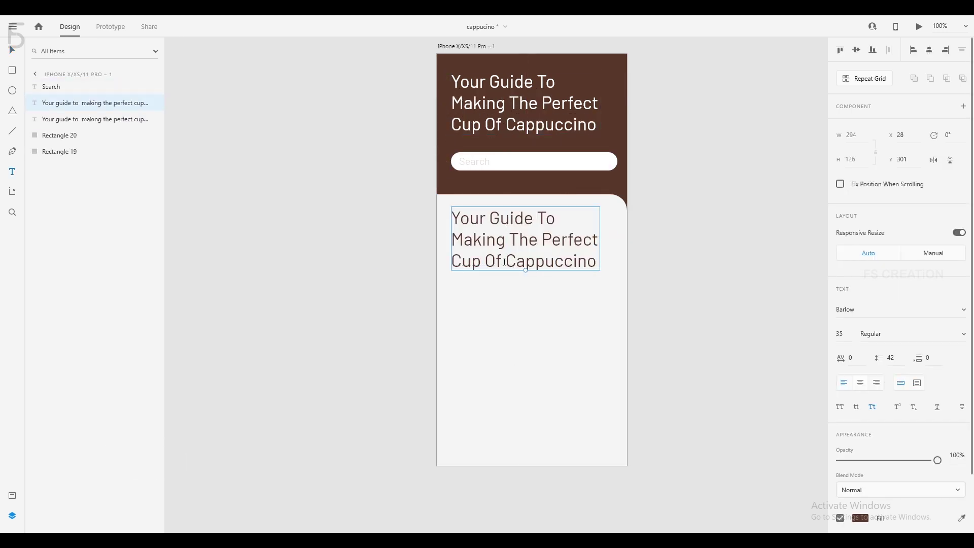
{"action": "left_click_drag", "start_coordinate": [506, 260], "coordinate": [445, 198]}
{"action": "key", "text": "BackSpace"}
{"action": "left_click", "coordinate": [16, 52]}
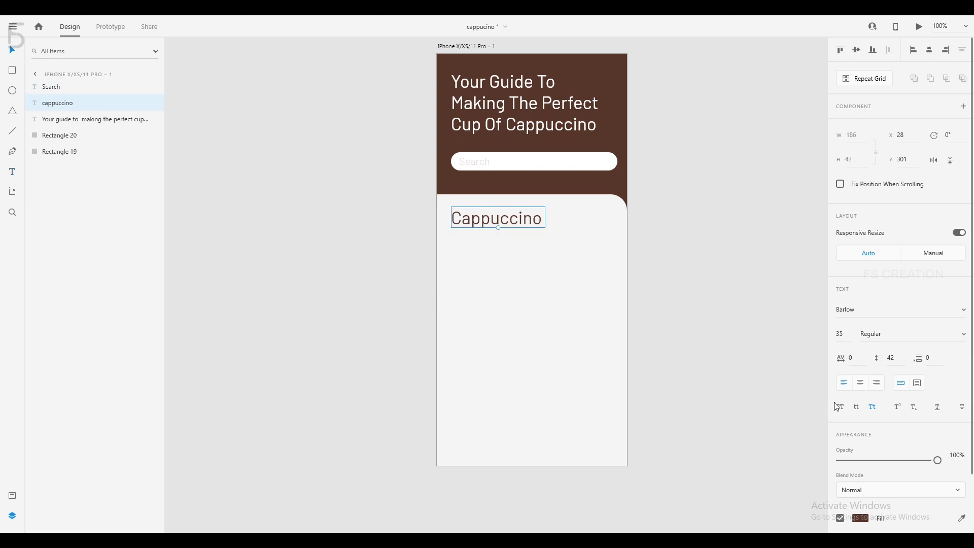
Set the Cappuccino title to uppercase and shift it slightly toward the artboard's left edge
{"action": "left_click", "coordinate": [838, 406]}
{"action": "key", "text": "ctrl+plus"}
{"action": "key", "text": "ctrl+plus"}
{"action": "left_click_drag", "start_coordinate": [560, 175], "coordinate": [541, 178]}
Draw a 10 by 10 circle beside the CAPPUCCINO title, filled with the header's brown and without a border
{"action": "left_click_drag", "start_coordinate": [744, 201], "coordinate": [605, 207]}
{"action": "key", "text": "e"}
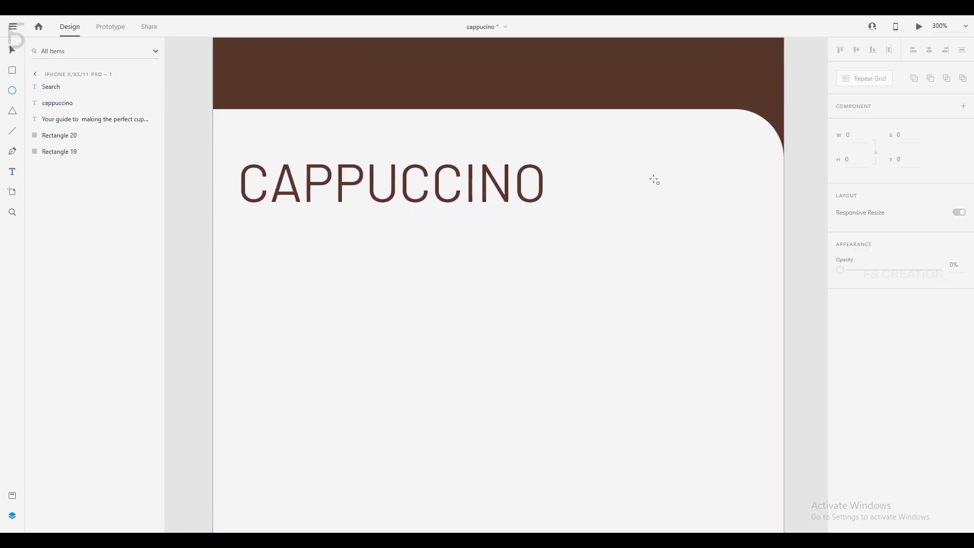
{"action": "left_click_drag", "start_coordinate": [653, 181], "coordinate": [661, 189]}
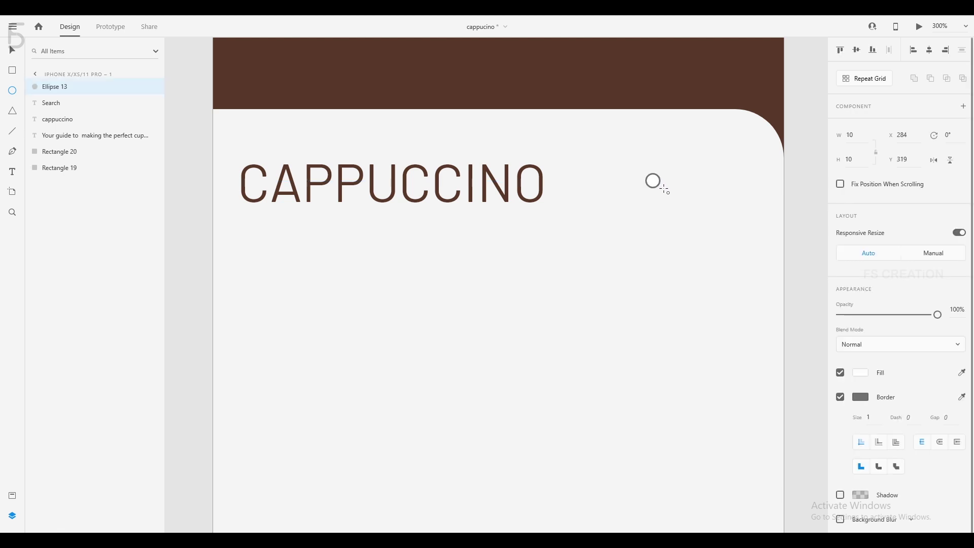
{"action": "left_click", "coordinate": [962, 373]}
{"action": "left_click", "coordinate": [695, 85]}
{"action": "left_click", "coordinate": [840, 397]}
Duplicate the brown circle into a horizontal row of four dots with 2 px gaps
{"action": "scroll", "coordinate": [758, 313], "scroll_direction": "up", "scroll_amount": 4}
{"action": "left_click_drag", "start_coordinate": [765, 181], "coordinate": [411, 280]}
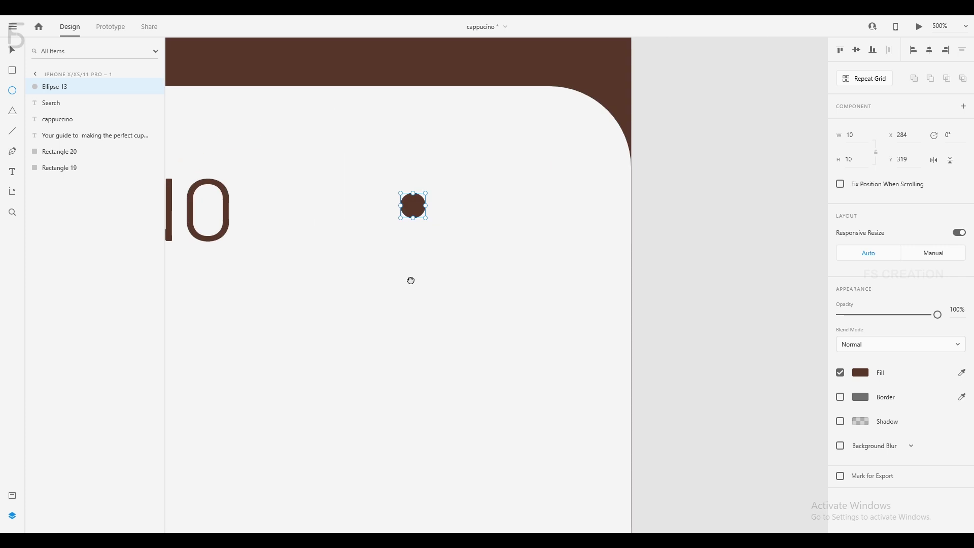
{"action": "key", "text": "v"}
{"action": "left_click_drag", "start_coordinate": [417, 207], "coordinate": [500, 218]}
{"action": "key", "text": "ctrl+d"}
{"action": "key", "text": "ctrl+d"}
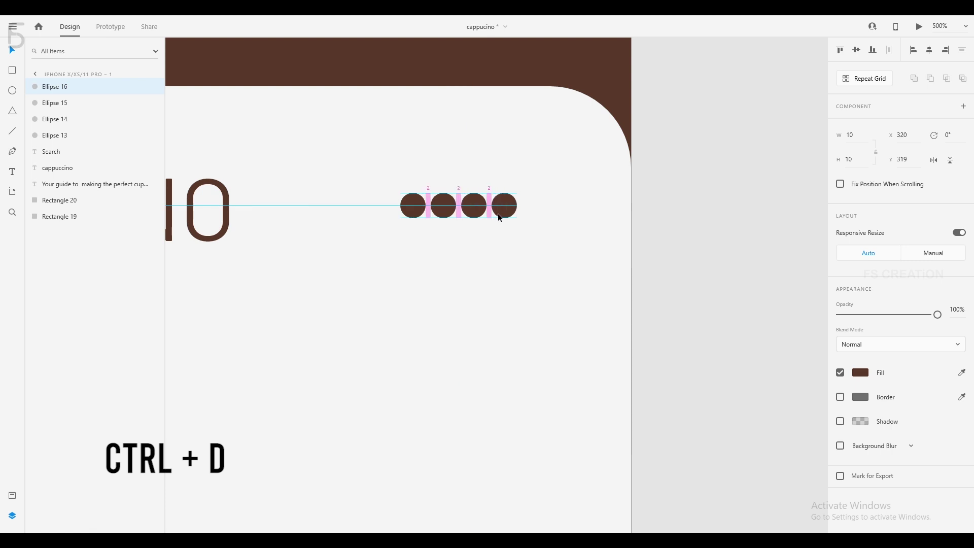
Shift all four dots right so the row starts at X 297, and group them
{"action": "left_click", "coordinate": [474, 208], "text": "shift"}
{"action": "left_click", "coordinate": [441, 208], "text": "shift"}
{"action": "left_click", "coordinate": [417, 209], "text": "shift"}
{"action": "left_click_drag", "start_coordinate": [418, 210], "coordinate": [451, 212]}
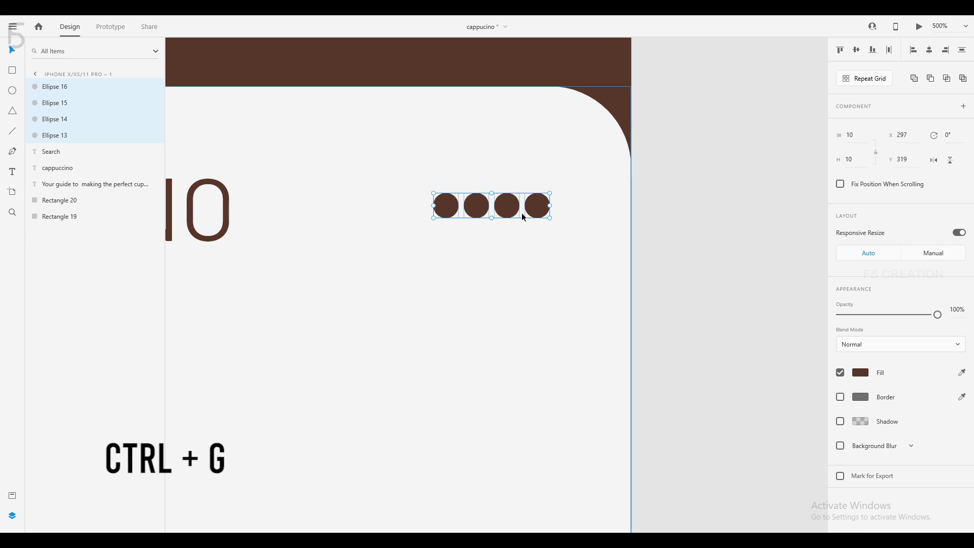
{"action": "key", "text": "ctrl+g"}
Set the opacity of the last three dots in the group to 20%
{"action": "double_click", "coordinate": [541, 204]}
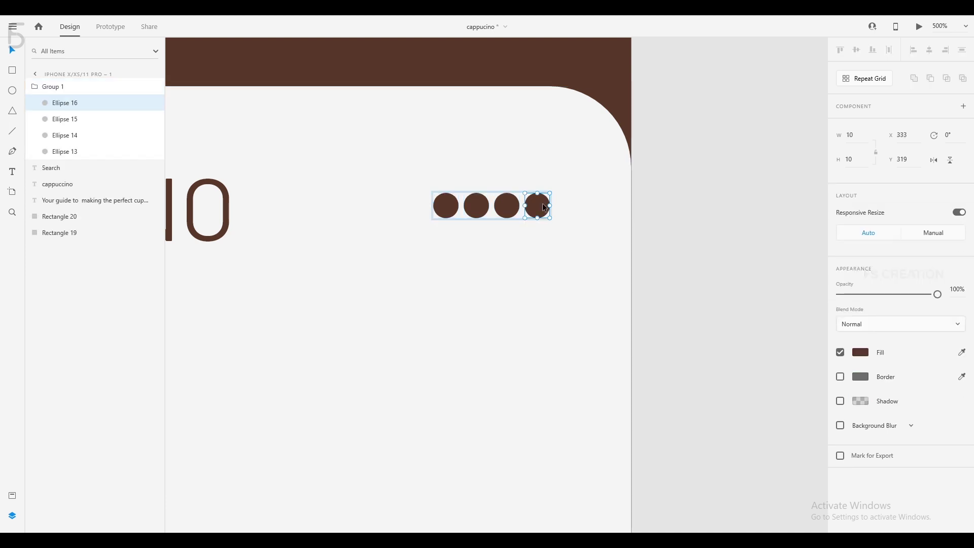
{"action": "left_click", "coordinate": [506, 206], "text": "shift"}
{"action": "left_click", "coordinate": [480, 212], "text": "shift"}
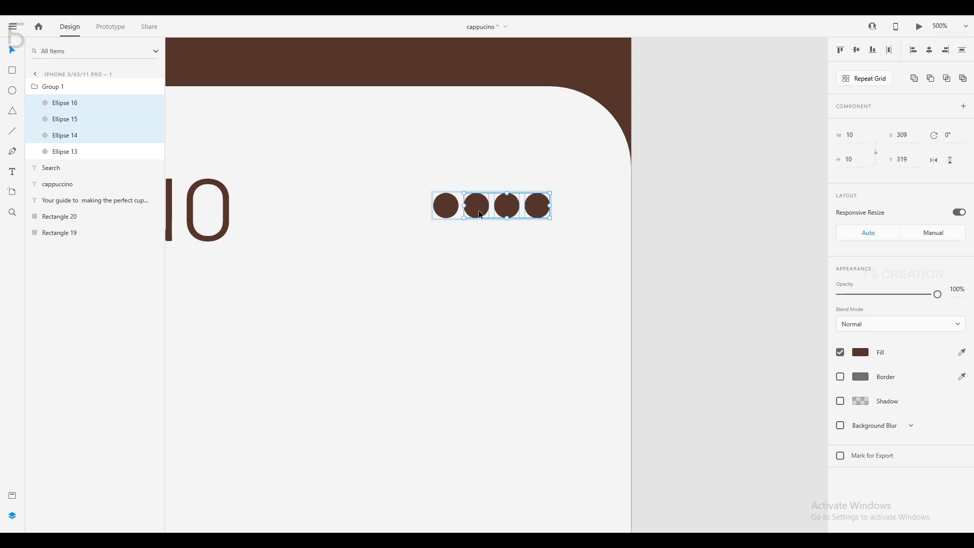
{"action": "left_click", "coordinate": [948, 296]}
{"action": "type", "text": "20"}
{"action": "key", "text": "Return"}
{"action": "left_click", "coordinate": [646, 288]}
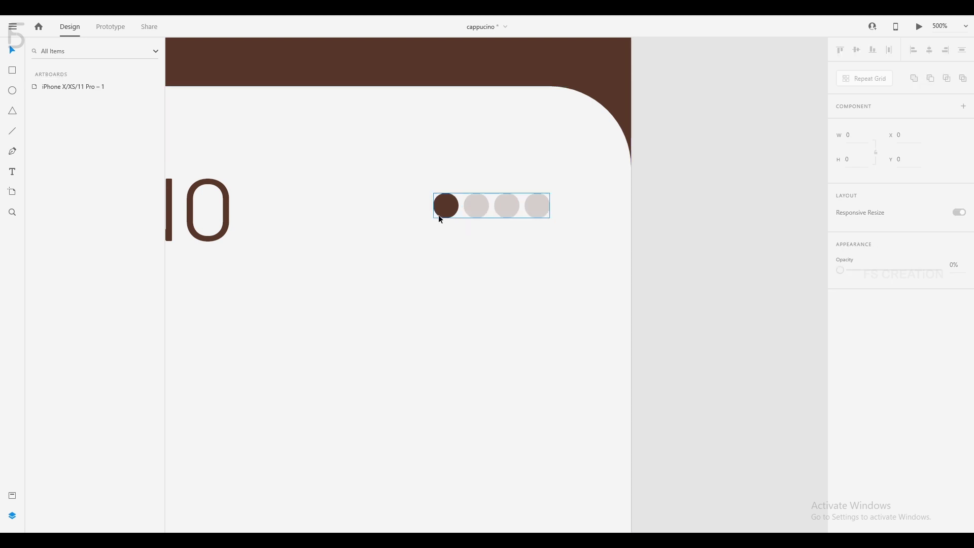
Import the seven coffee images C1 and C1_1 to C1_6 from their folder onto the pasteboard
{"action": "scroll", "coordinate": [446, 208], "scroll_direction": "down", "scroll_amount": 5}
{"action": "key", "text": "ctrl+minus"}
{"action": "left_click_drag", "start_coordinate": [586, 330], "coordinate": [592, 278]}
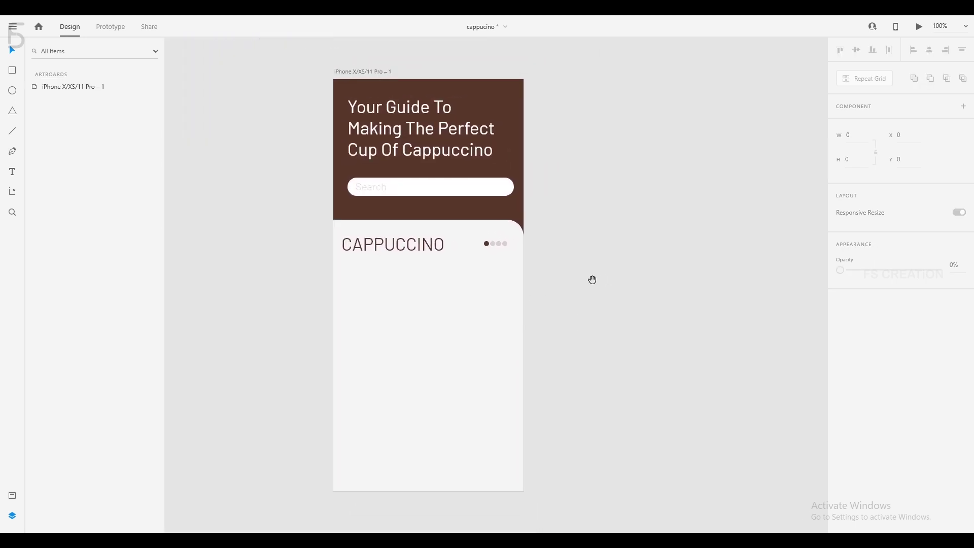
{"action": "key", "text": "alt+Tab"}
{"action": "left_click", "coordinate": [273, 289]}
{"action": "left_click", "coordinate": [171, 392], "text": "shift"}
{"action": "left_click_drag", "start_coordinate": [171, 392], "coordinate": [407, 178]}
{"action": "left_click", "coordinate": [599, 208]}
Select all seven coffee images and scale them down together beside the artboard
{"action": "key", "text": "ctrl+minus"}
{"action": "key", "text": "ctrl+minus"}
{"action": "key", "text": "ctrl+minus"}
{"action": "key", "text": "ctrl+minus"}
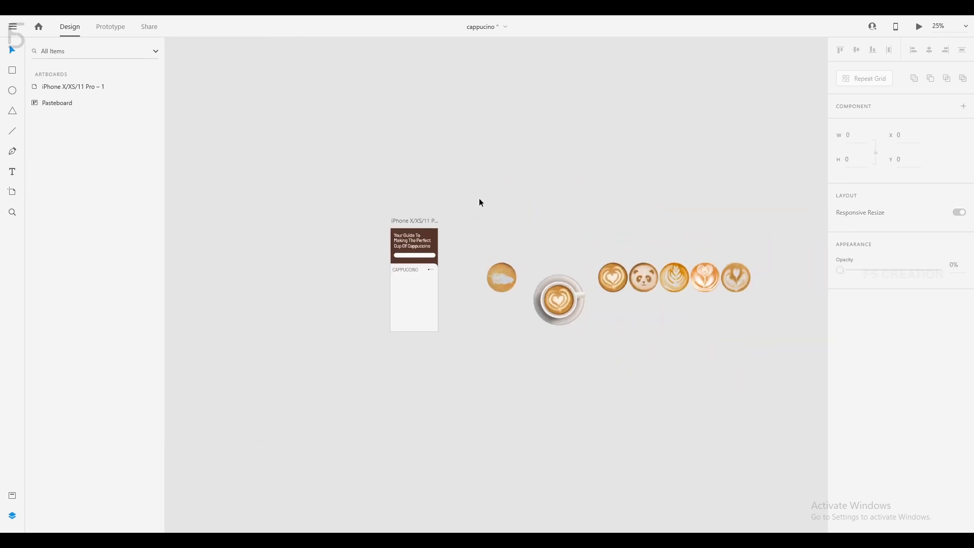
{"action": "left_click_drag", "start_coordinate": [479, 198], "coordinate": [827, 385]}
{"action": "left_click_drag", "start_coordinate": [493, 274], "coordinate": [481, 198]}
{"action": "left_click_drag", "start_coordinate": [614, 266], "coordinate": [510, 221]}
{"action": "left_click_drag", "start_coordinate": [379, 200], "coordinate": [379, 255]}
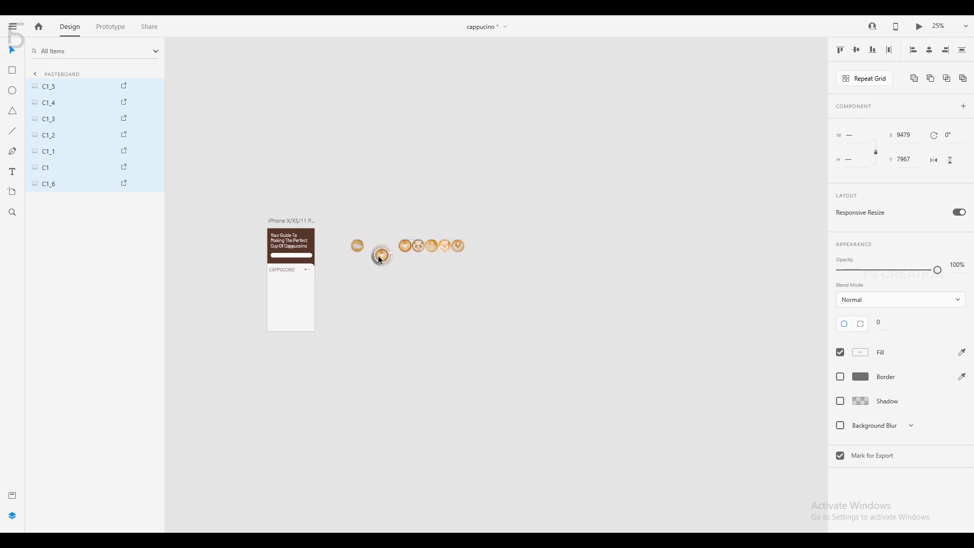
Reduce the seven coffee images further and keep them in a row to the right of the artboard
{"action": "key", "text": "ctrl+plus"}
{"action": "key", "text": "ctrl+plus"}
{"action": "left_click_drag", "start_coordinate": [344, 198], "coordinate": [679, 260]}
{"action": "left_click_drag", "start_coordinate": [754, 309], "coordinate": [659, 269]}
{"action": "left_click_drag", "start_coordinate": [450, 251], "coordinate": [596, 208]}
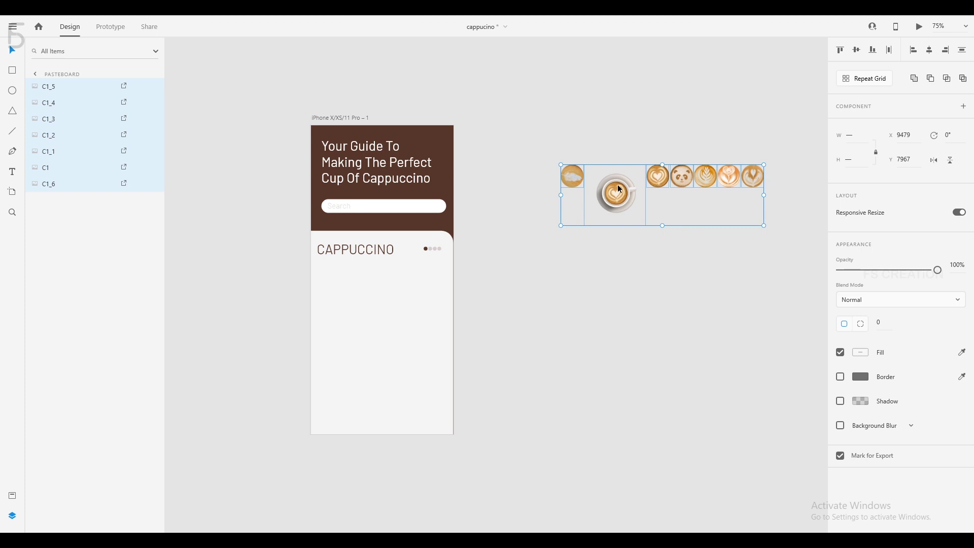
Try to place and resize the row of seven coffee images on the artboard, and undo those changes
{"action": "left_click_drag", "start_coordinate": [617, 189], "coordinate": [440, 268]}
{"action": "key", "text": "ctrl+plus"}
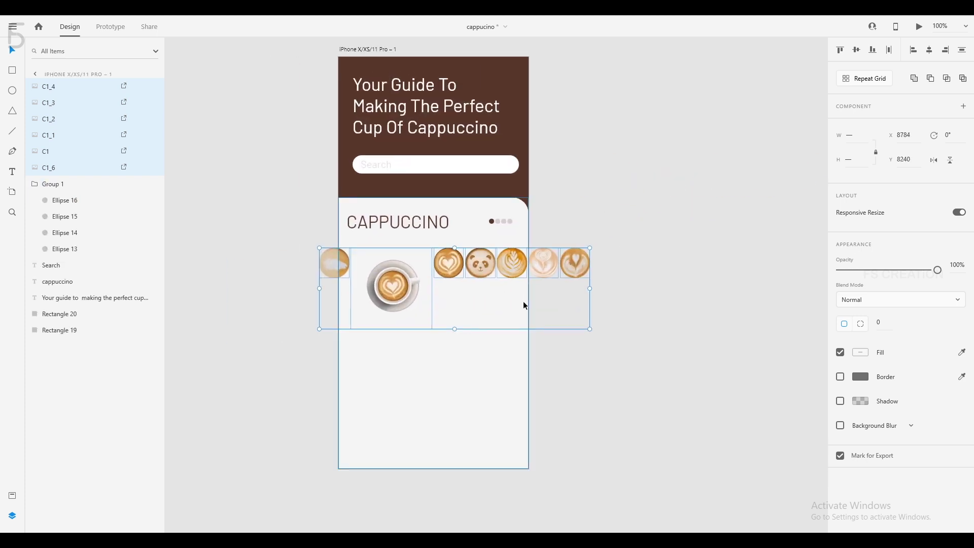
{"action": "left_click_drag", "start_coordinate": [590, 329], "coordinate": [650, 386]}
{"action": "left_click_drag", "start_coordinate": [420, 290], "coordinate": [387, 270]}
{"action": "left_click_drag", "start_coordinate": [620, 328], "coordinate": [587, 317]}
{"action": "left_click_drag", "start_coordinate": [369, 265], "coordinate": [377, 268]}
{"action": "key", "text": "ctrl+z"}
{"action": "key", "text": "ctrl+z"}
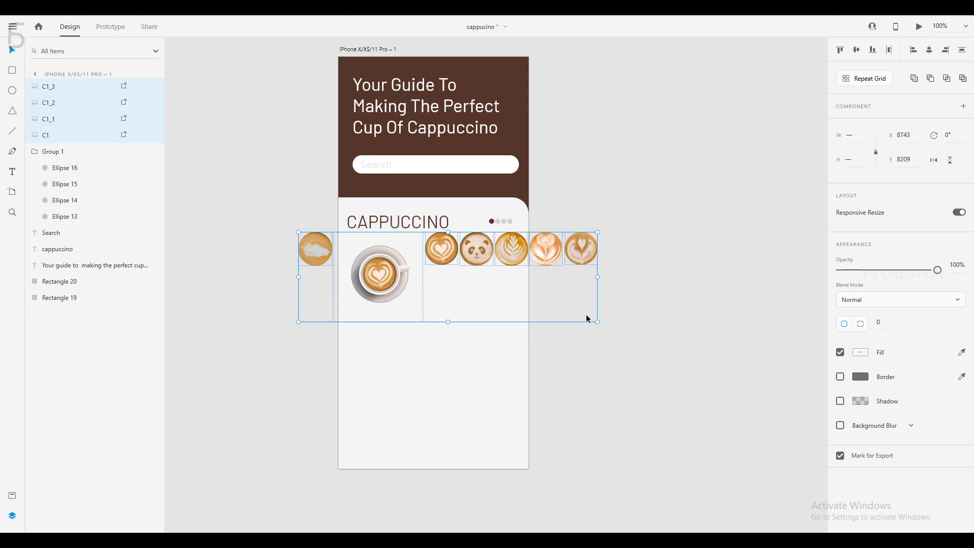
{"action": "key", "text": "ctrl+z"}
{"action": "key", "text": "ctrl+z"}
{"action": "key", "text": "ctrl+z"}
{"action": "key", "text": "ctrl+z"}
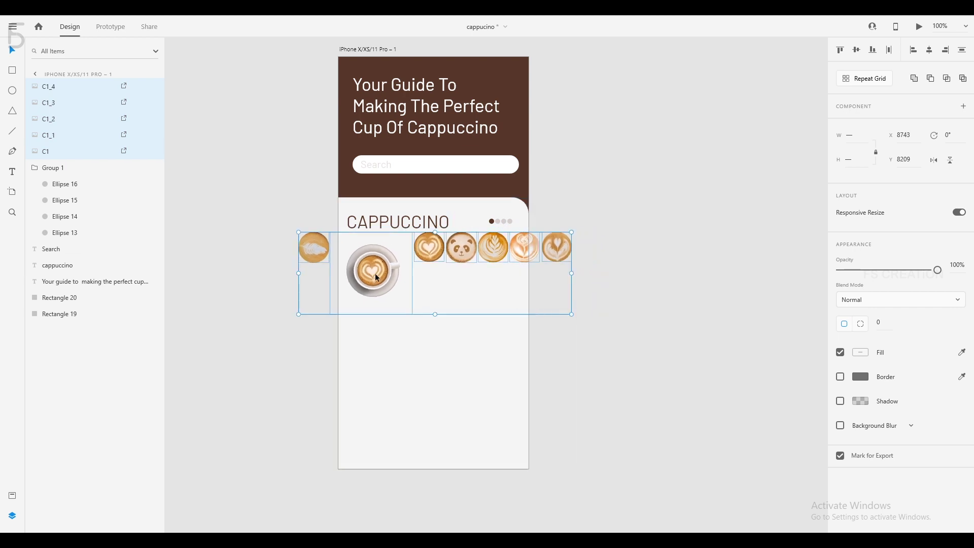
Shift the seven coffee images on the pasteboard and pull the C1 cup image out of the row, below the others
{"action": "left_click_drag", "start_coordinate": [677, 247], "coordinate": [716, 258]}
{"action": "left_click_drag", "start_coordinate": [716, 257], "coordinate": [509, 232]}
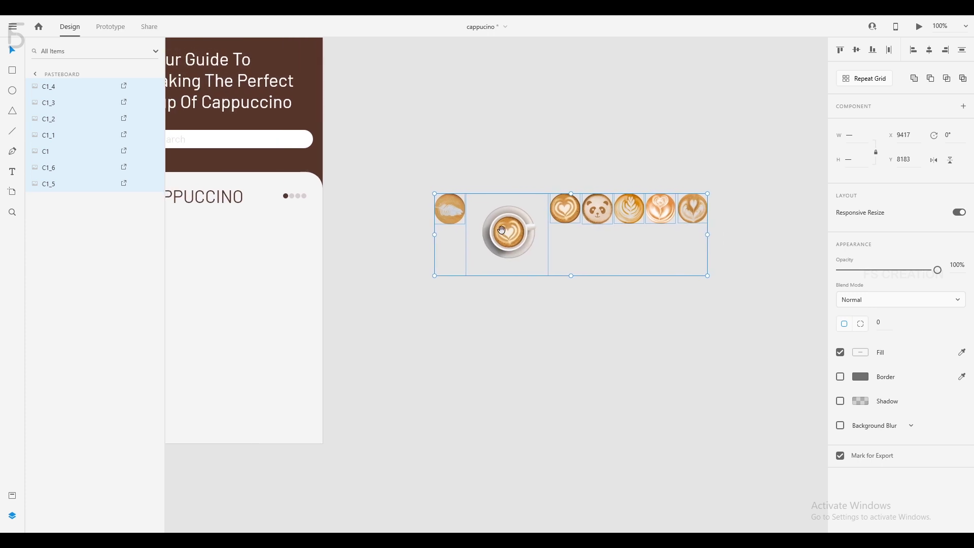
{"action": "left_click", "coordinate": [533, 170]}
{"action": "left_click_drag", "start_coordinate": [541, 144], "coordinate": [565, 90]}
{"action": "left_click_drag", "start_coordinate": [526, 164], "coordinate": [525, 224]}
{"action": "left_click", "coordinate": [537, 127]}
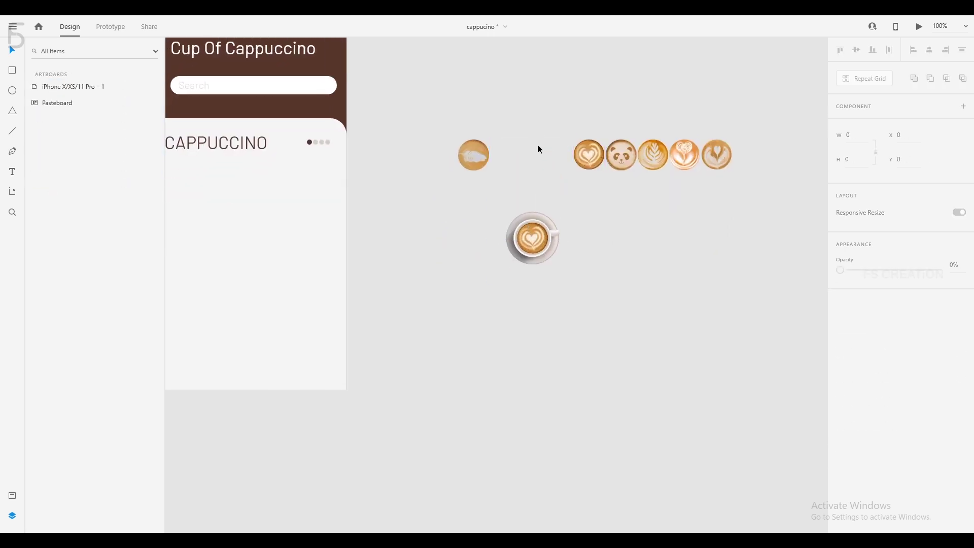
Move the C1_1 heart latte image onto the C1 cup so that it covers the coffee surface
{"action": "key", "text": "ctrl+equal"}
{"action": "left_click_drag", "start_coordinate": [540, 149], "coordinate": [413, 172]}
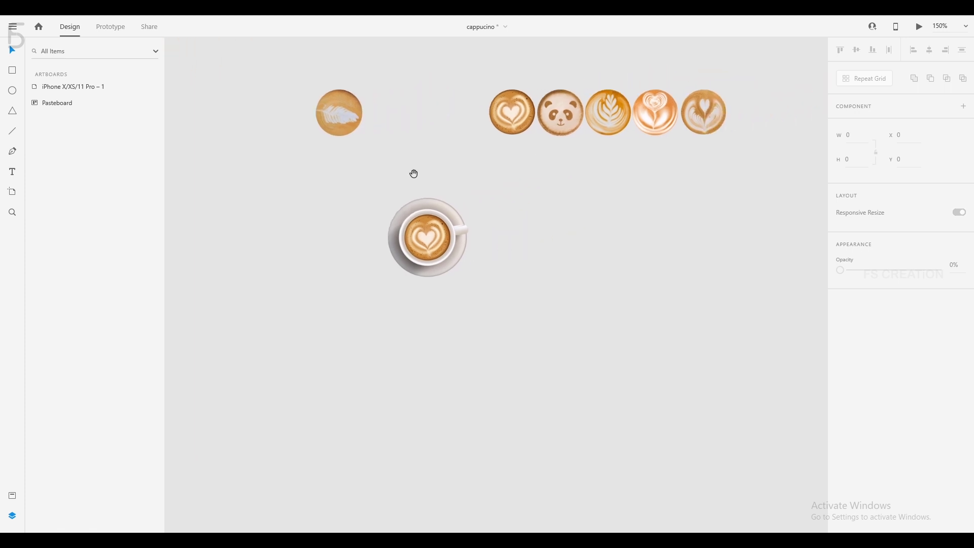
{"action": "left_click", "coordinate": [413, 197]}
{"action": "left_click_drag", "start_coordinate": [430, 208], "coordinate": [411, 262]}
{"action": "key", "text": "ctrl+equal"}
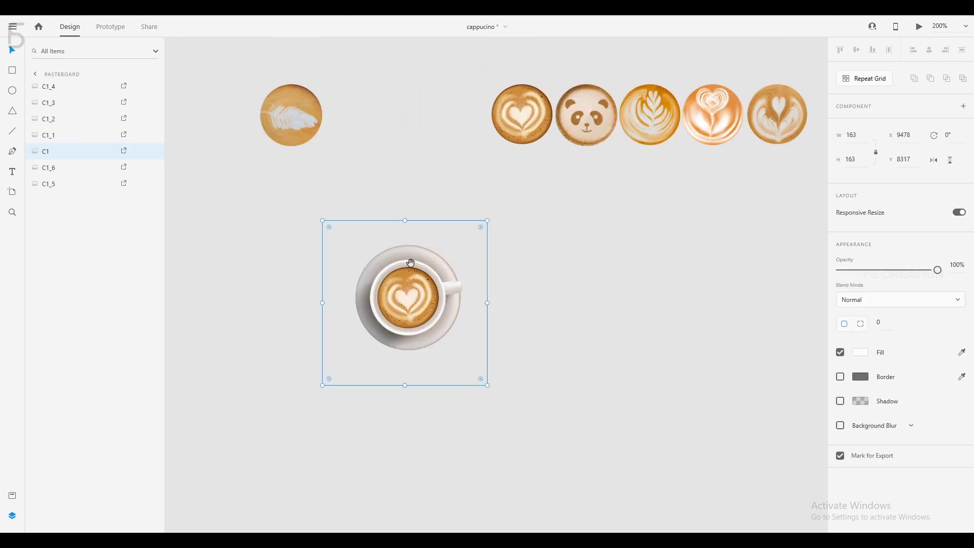
{"action": "left_click", "coordinate": [526, 114]}
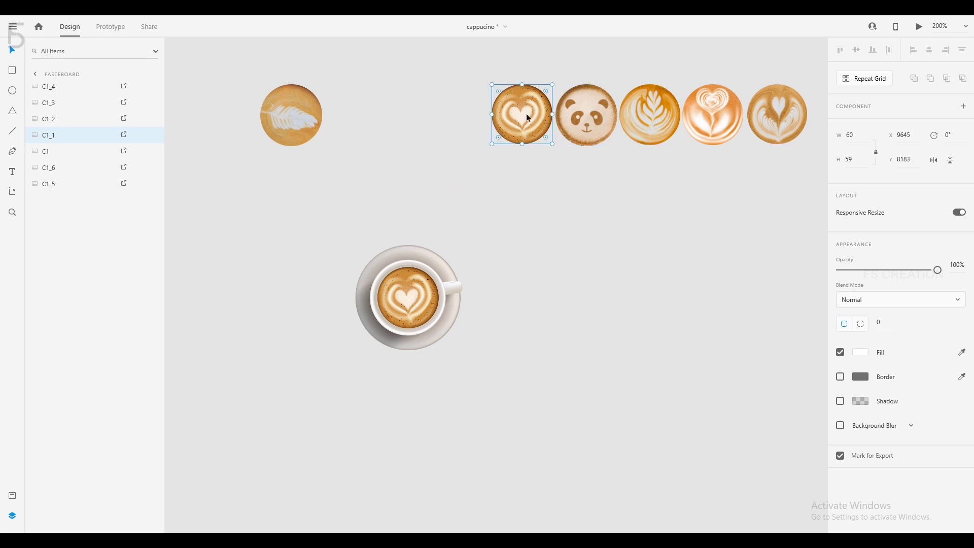
{"action": "left_click_drag", "start_coordinate": [523, 107], "coordinate": [412, 288]}
{"action": "scroll", "coordinate": [412, 288], "scroll_direction": "up", "scroll_amount": 5}
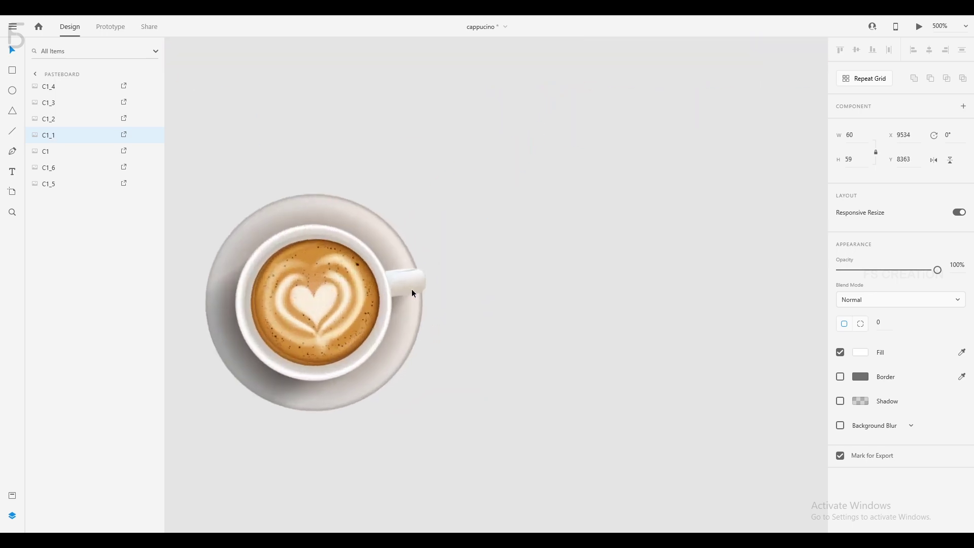
{"action": "scroll", "coordinate": [469, 230], "scroll_direction": "up", "scroll_amount": 3}
{"action": "left_click_drag", "start_coordinate": [322, 185], "coordinate": [586, 222]}
{"action": "left_click_drag", "start_coordinate": [569, 234], "coordinate": [462, 256]}
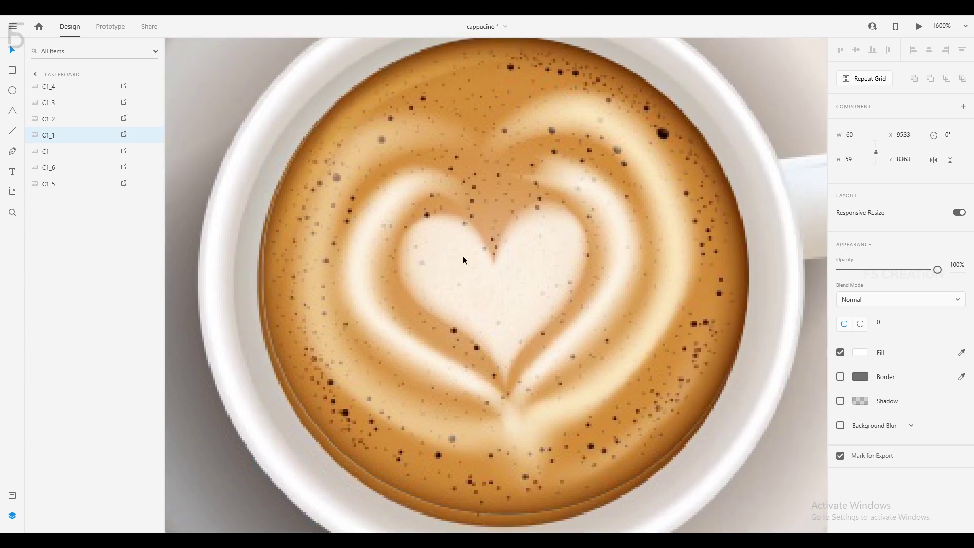
Set the C1_1 image's height to 60 and fine-tune its horizontal position to centre it inside the cup
{"action": "scroll", "coordinate": [462, 257], "scroll_direction": "down", "scroll_amount": 2}
{"action": "left_click", "coordinate": [849, 160]}
{"action": "type", "text": "60"}
{"action": "key", "text": "Return"}
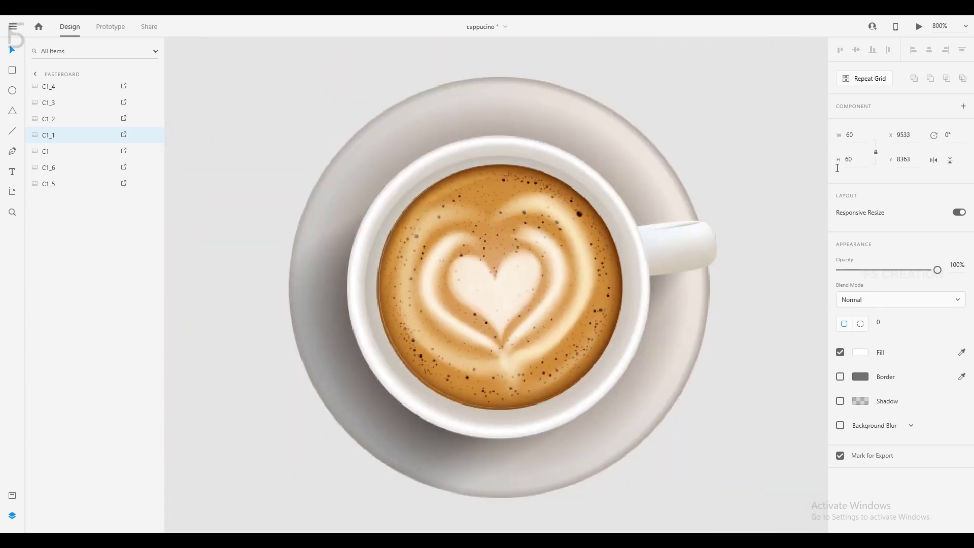
{"action": "key", "text": "Left"}
{"action": "left_click", "coordinate": [910, 135]}
{"action": "key", "text": "Up"}
{"action": "key", "text": "Up"}
{"action": "key", "text": "Down"}
{"action": "key", "text": "Down"}
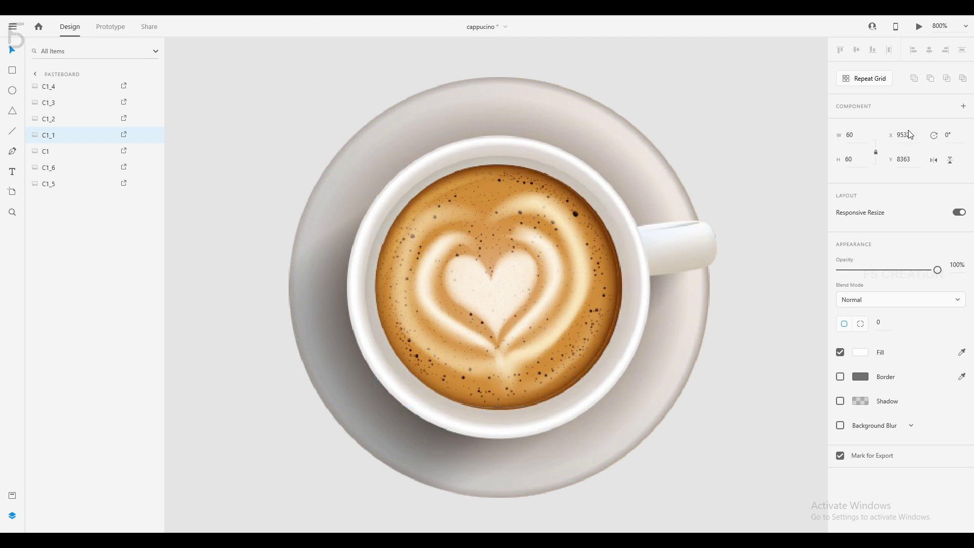
{"action": "key", "text": "Up"}
{"action": "left_click", "coordinate": [760, 250]}
Draw a rectangle about 208 by 76 extending right from the cup's centre and round its corners to 38
{"action": "key", "text": "ctrl+minus"}
{"action": "key", "text": "ctrl+minus"}
{"action": "scroll", "coordinate": [571, 229], "scroll_direction": "down", "scroll_amount": 1}
{"action": "key", "text": "r"}
{"action": "left_click_drag", "start_coordinate": [516, 249], "coordinate": [526, 176]}
{"action": "scroll", "coordinate": [538, 218], "scroll_direction": "up", "scroll_amount": 2}
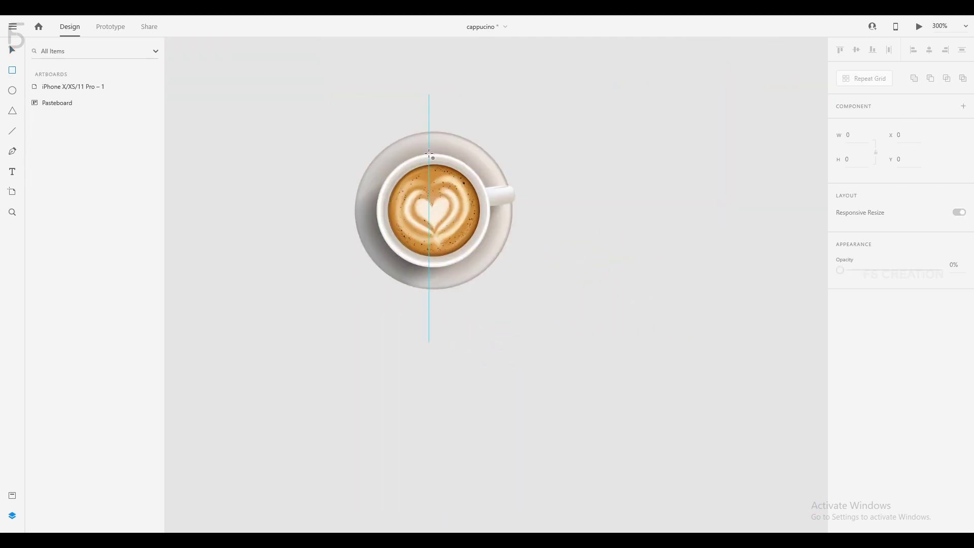
{"action": "mouse_move", "coordinate": [430, 152]}
{"action": "left_mouse_down"}
{"action": "mouse_move", "coordinate": [652, 280]}
{"action": "mouse_move", "coordinate": [747, 270]}
{"action": "left_mouse_up"}
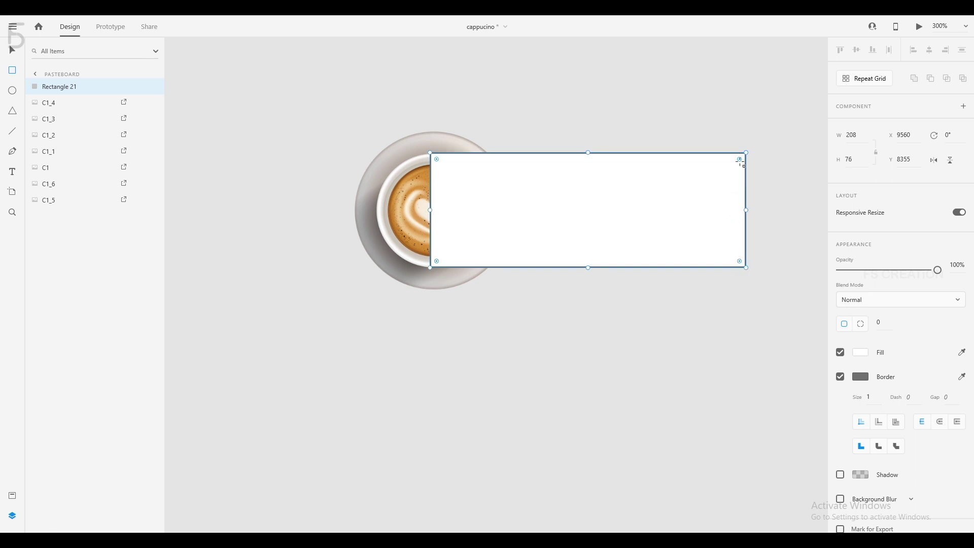
{"action": "left_click_drag", "start_coordinate": [739, 160], "coordinate": [578, 224]}
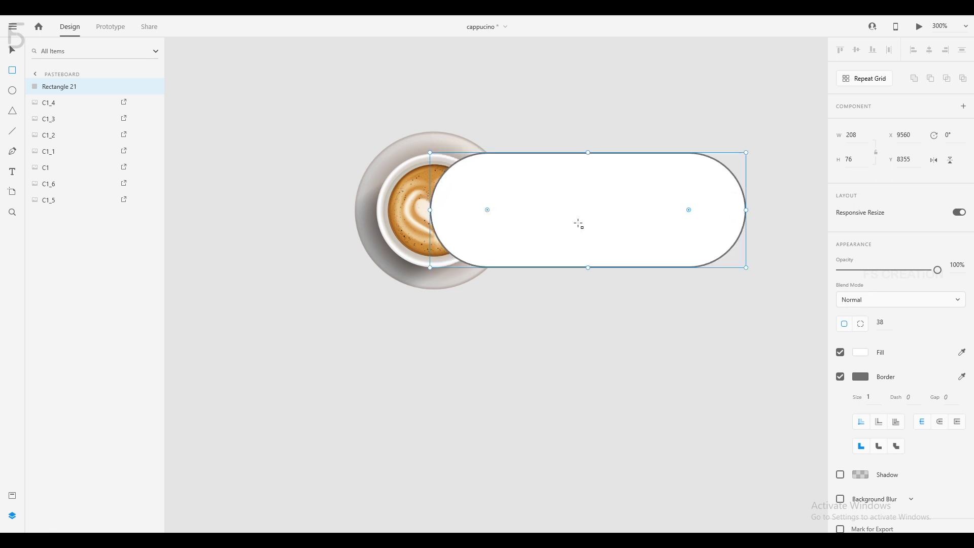
Send the rounded rectangle behind the cup images and remove its border
{"action": "left_click_drag", "start_coordinate": [48, 91], "coordinate": [62, 304]}
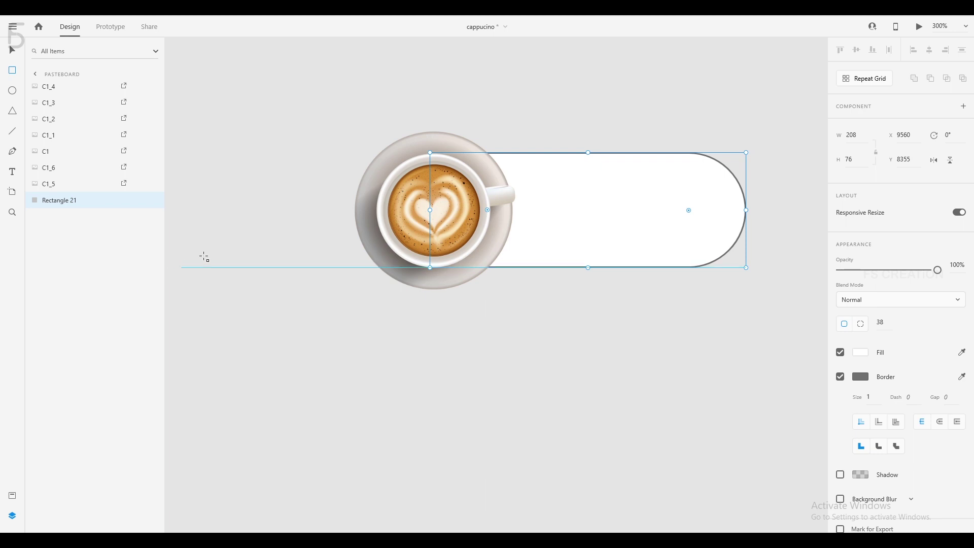
{"action": "key", "text": "v"}
{"action": "key", "text": "ctrl+minus"}
{"action": "key", "text": "ctrl+minus"}
{"action": "left_click_drag", "start_coordinate": [488, 225], "coordinate": [704, 234]}
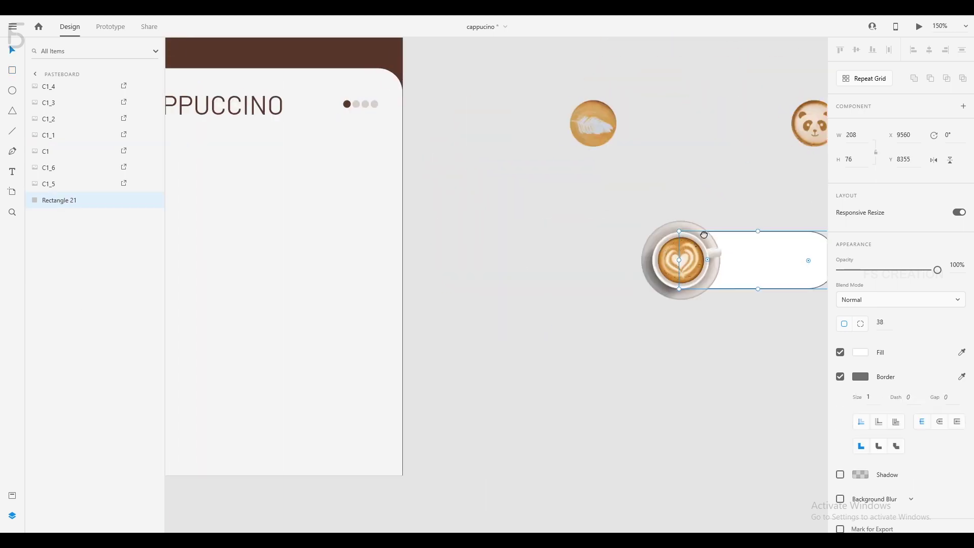
{"action": "left_click", "coordinate": [841, 377]}
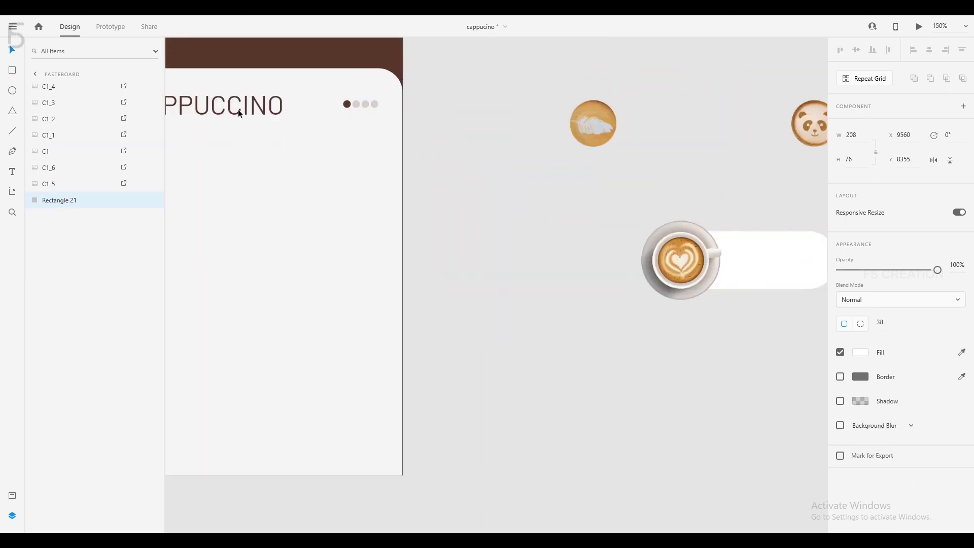
Place the CAPPUCCINO title text on the white card beside the cup and set its font size to 20
{"action": "left_click_drag", "start_coordinate": [241, 112], "coordinate": [782, 262]}
{"action": "left_click_drag", "start_coordinate": [697, 264], "coordinate": [481, 271]}
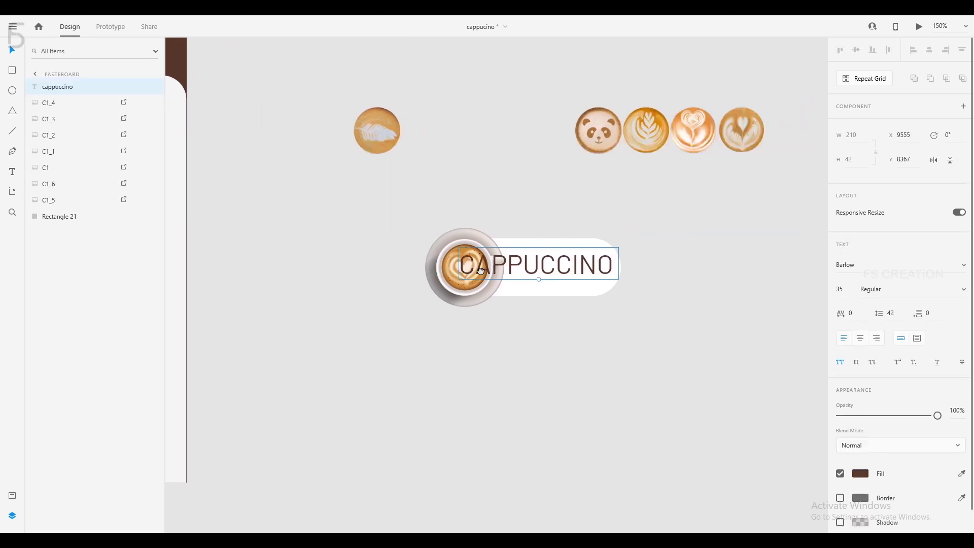
{"action": "left_click_drag", "start_coordinate": [539, 279], "coordinate": [554, 253]}
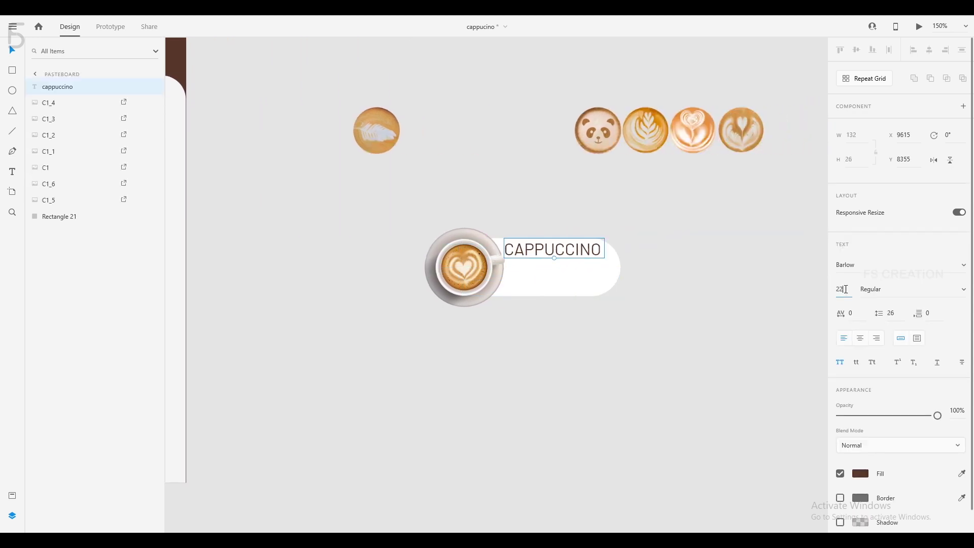
{"action": "left_click", "coordinate": [846, 290]}
{"action": "type", "text": "20"}
{"action": "key", "text": "Return"}
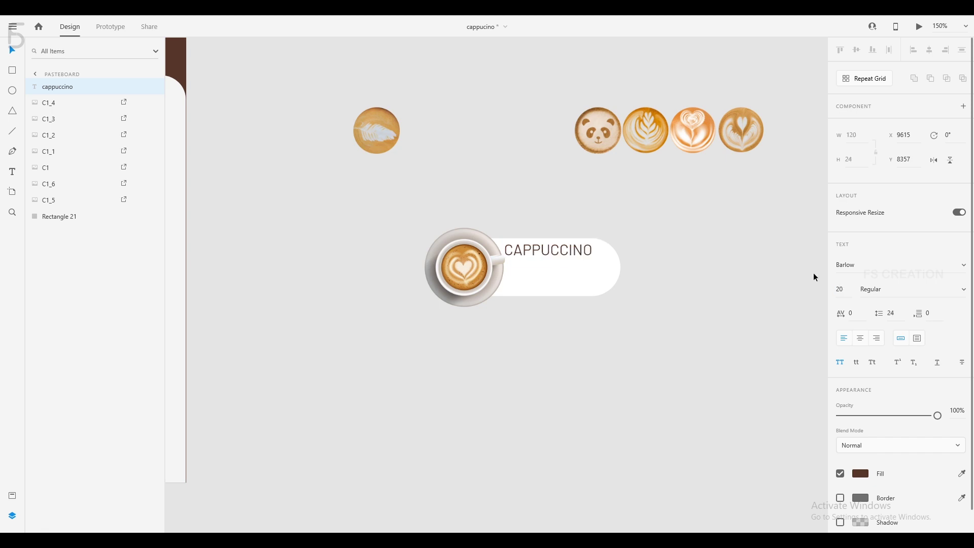
Duplicate the card's CAPPUCCINO text below itself as the price 100, aligned with the right end of the title
{"action": "scroll", "coordinate": [570, 221], "scroll_direction": "up", "scroll_amount": 6}
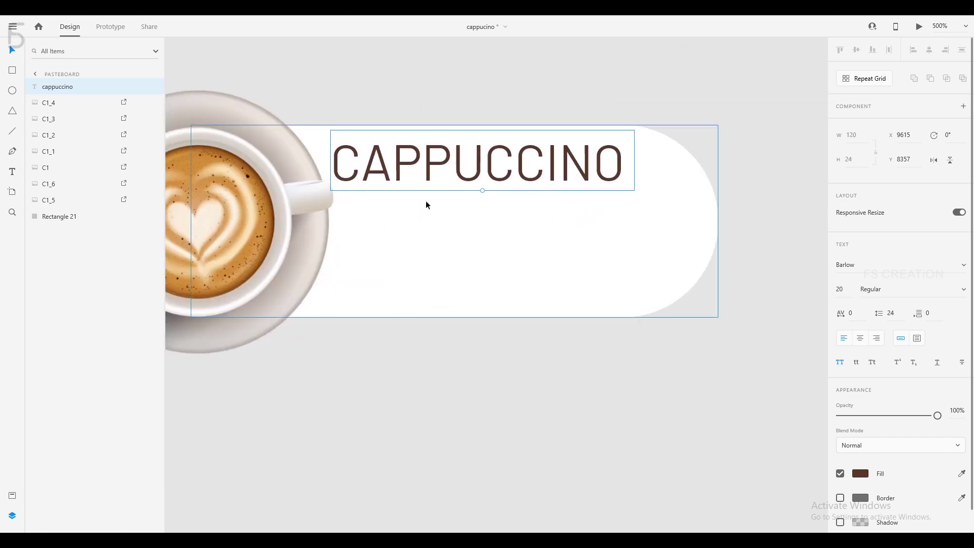
{"action": "left_click_drag", "start_coordinate": [443, 162], "coordinate": [446, 224], "text": "alt"}
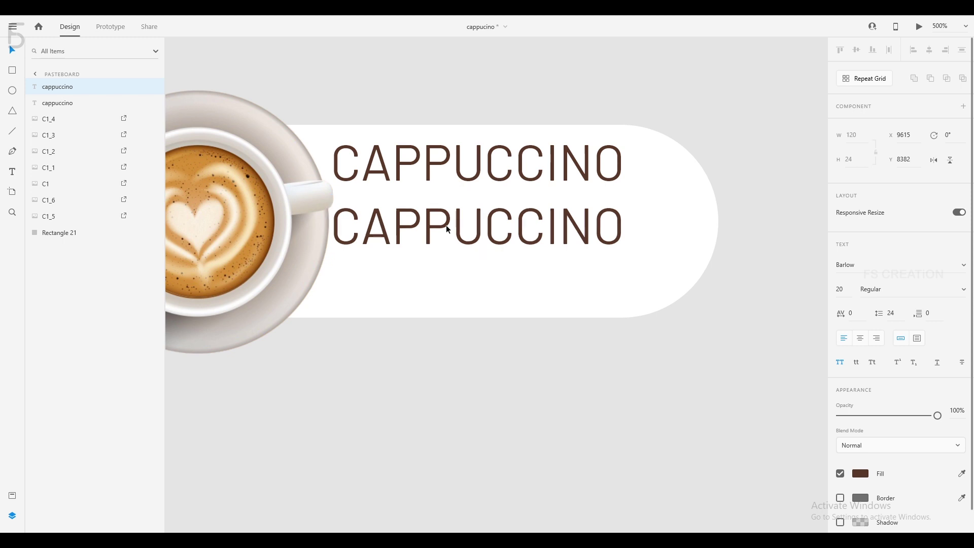
{"action": "double_click", "coordinate": [446, 224]}
{"action": "type", "text": "100"}
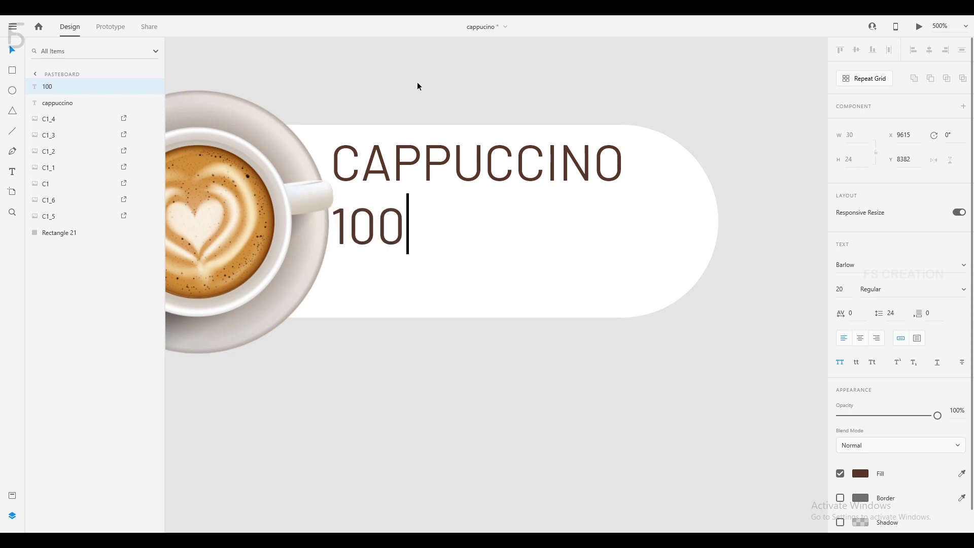
{"action": "key", "text": "Escape"}
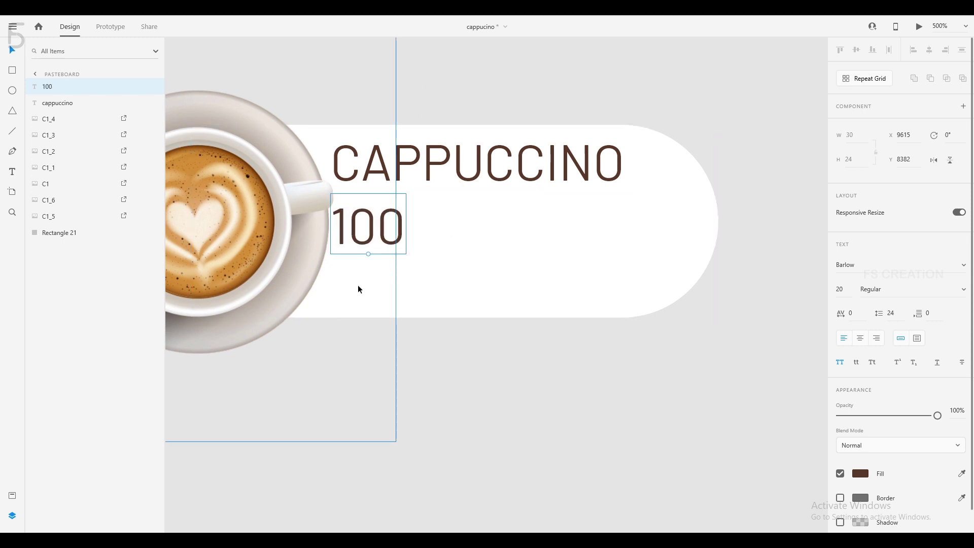
{"action": "left_click_drag", "start_coordinate": [367, 240], "coordinate": [591, 226]}
Import the Untitled-1 rupee symbol image from the other window onto the pasteboard below the card
{"action": "key", "text": "alt+Tab"}
{"action": "left_click", "coordinate": [831, 123]}
{"action": "key", "text": "alt+Tab"}
{"action": "left_click_drag", "start_coordinate": [833, 126], "coordinate": [687, 477]}
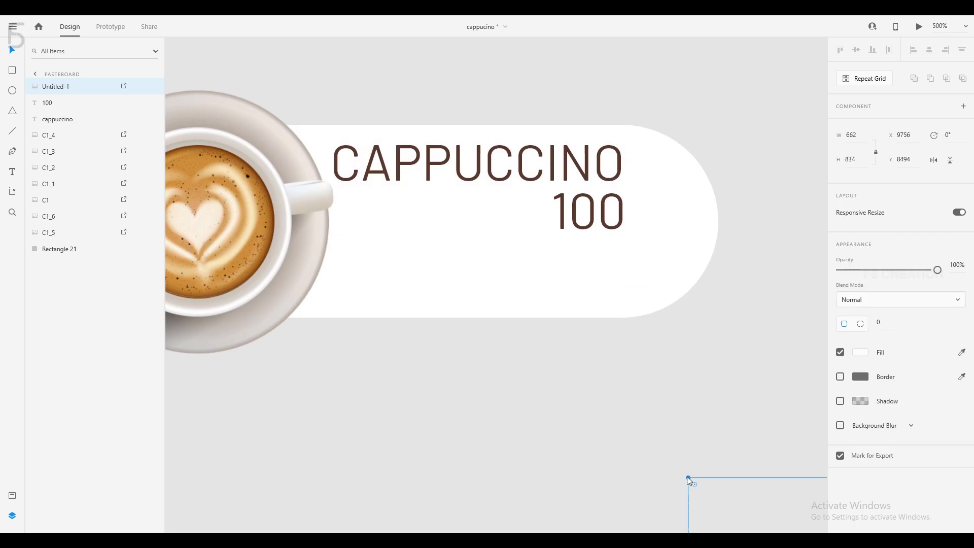
Scale the rupee symbol image down to about 73 by 92 and move it onto the card over the price
{"action": "key", "text": "ctrl+minus"}
{"action": "key", "text": "ctrl+minus"}
{"action": "key", "text": "ctrl+minus"}
{"action": "key", "text": "ctrl+minus"}
{"action": "left_click_drag", "start_coordinate": [688, 377], "coordinate": [630, 246]}
{"action": "left_click_drag", "start_coordinate": [476, 199], "coordinate": [718, 446]}
{"action": "left_click_drag", "start_coordinate": [758, 524], "coordinate": [516, 285]}
{"action": "key", "text": "ctrl+plus"}
{"action": "key", "text": "ctrl+equal"}
{"action": "left_click_drag", "start_coordinate": [430, 210], "coordinate": [583, 358]}
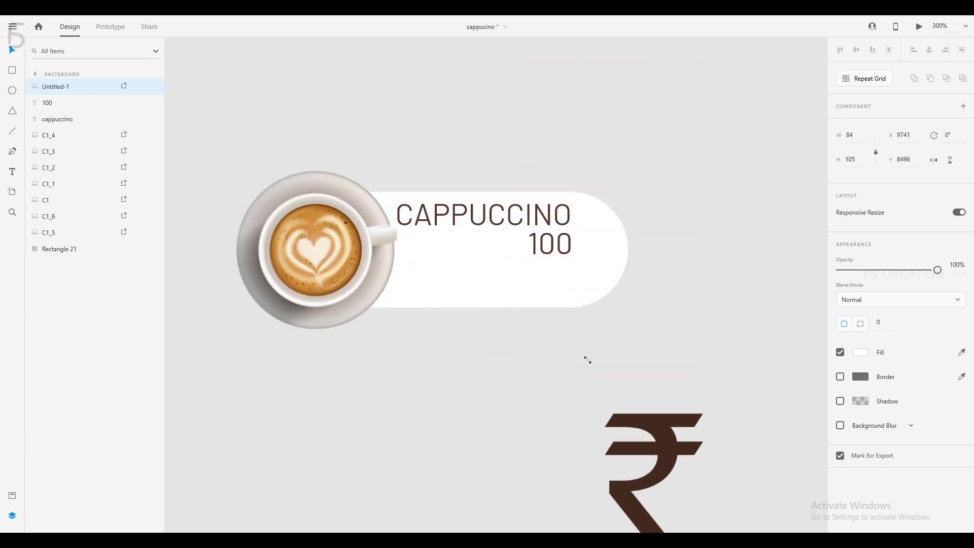
{"action": "left_click_drag", "start_coordinate": [611, 410], "coordinate": [482, 207]}
{"action": "key", "text": "ctrl+equal"}
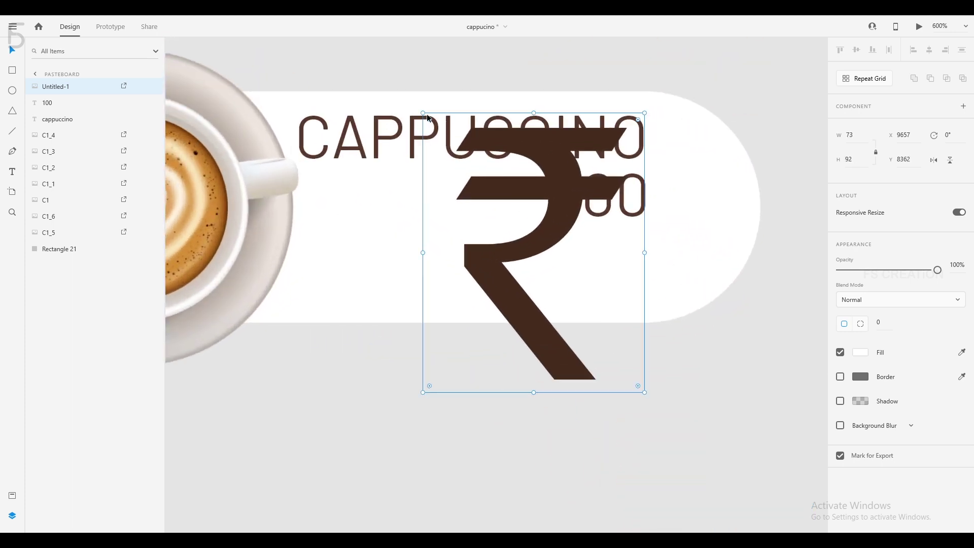
Reduce the rupee symbol to about 15 by 19 and position it at the start of the 100 price
{"action": "left_click_drag", "start_coordinate": [421, 113], "coordinate": [558, 246]}
{"action": "left_click_drag", "start_coordinate": [593, 286], "coordinate": [510, 179]}
{"action": "key", "text": "ctrl+equal"}
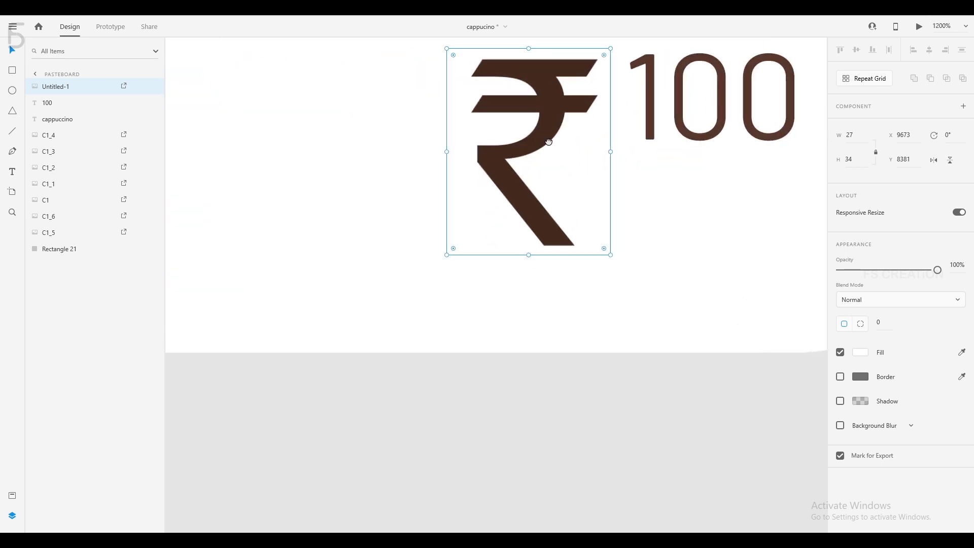
{"action": "left_click_drag", "start_coordinate": [548, 142], "coordinate": [465, 240]}
{"action": "left_click_drag", "start_coordinate": [527, 352], "coordinate": [455, 271]}
{"action": "left_click_drag", "start_coordinate": [401, 216], "coordinate": [533, 217]}
{"action": "scroll", "coordinate": [534, 217], "scroll_direction": "up", "scroll_amount": 5}
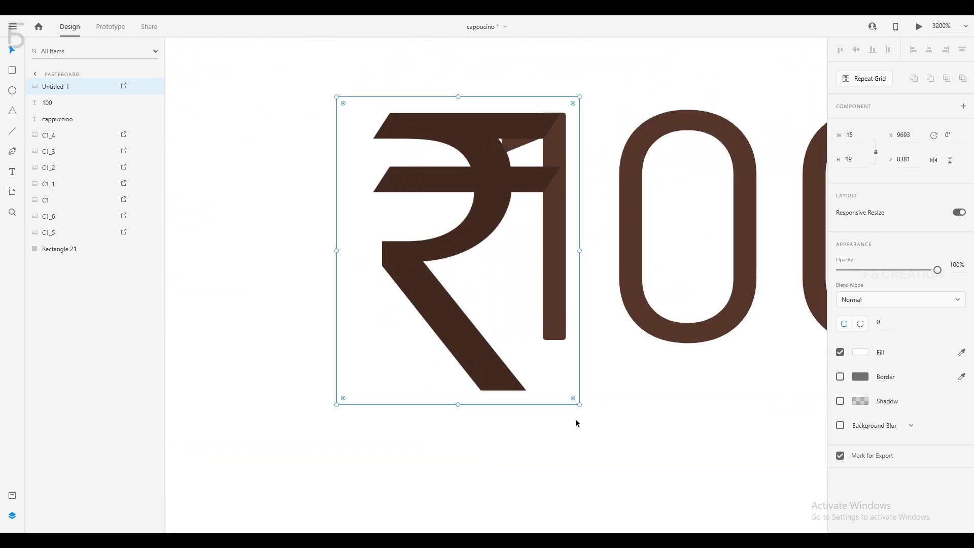
Shrink the rupee symbol to about 12 by 16 and set it just before the digits of the 100 price
{"action": "left_click_drag", "start_coordinate": [573, 402], "coordinate": [539, 354]}
{"action": "left_click_drag", "start_coordinate": [479, 288], "coordinate": [548, 278]}
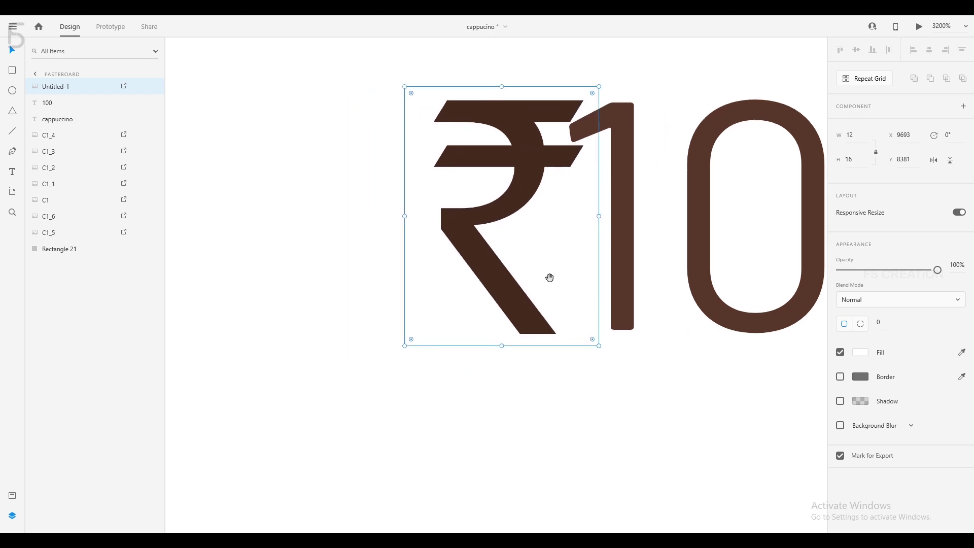
{"action": "left_click_drag", "start_coordinate": [489, 240], "coordinate": [440, 233]}
{"action": "key", "text": "ctrl+minus"}
{"action": "key", "text": "ctrl+minus"}
{"action": "scroll", "coordinate": [493, 237], "scroll_direction": "down", "scroll_amount": 4}
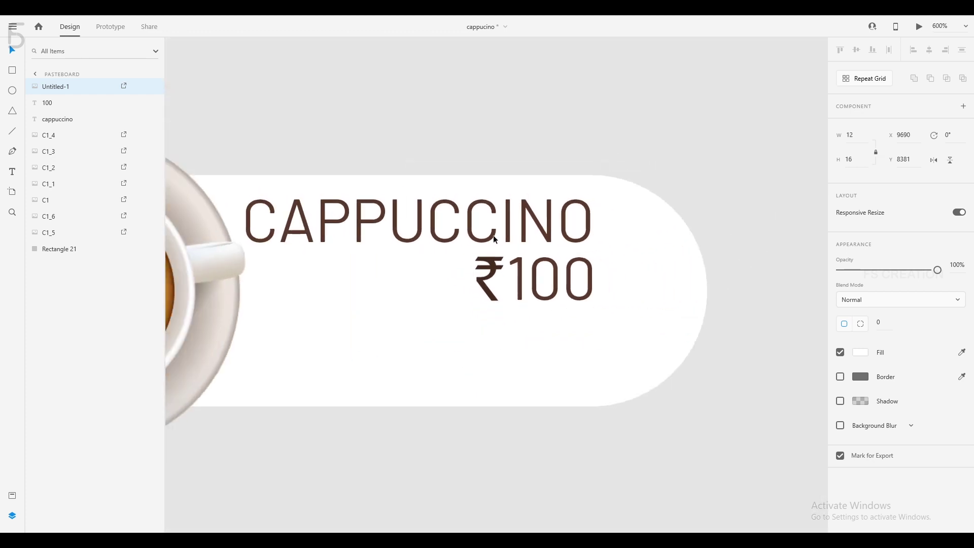
{"action": "left_click", "coordinate": [509, 181]}
Select the cup images, rounded rectangle, CAPPUCCINO title, rupee symbol and price, and group them as one card
{"action": "key", "text": "ctrl+minus"}
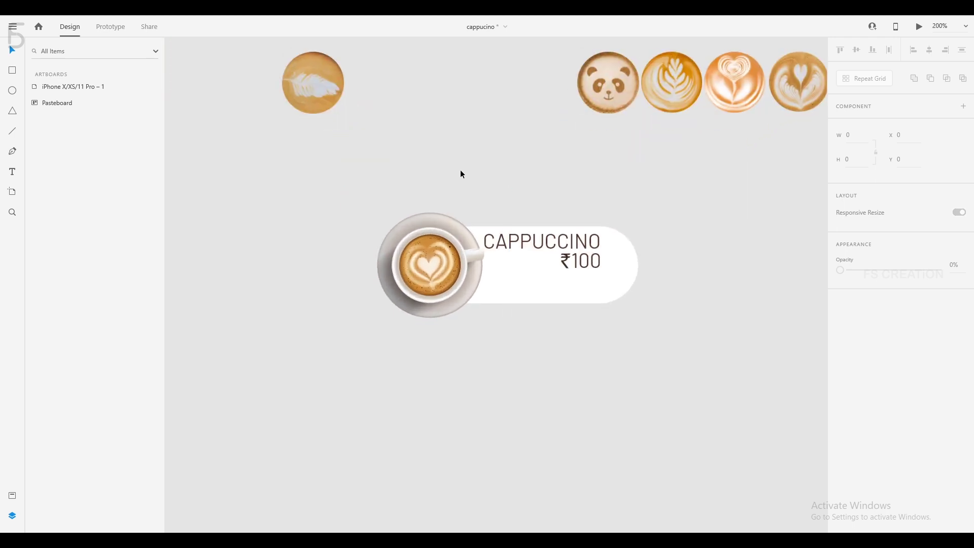
{"action": "left_click_drag", "start_coordinate": [266, 180], "coordinate": [717, 374]}
{"action": "left_click_drag", "start_coordinate": [722, 400], "coordinate": [722, 399]}
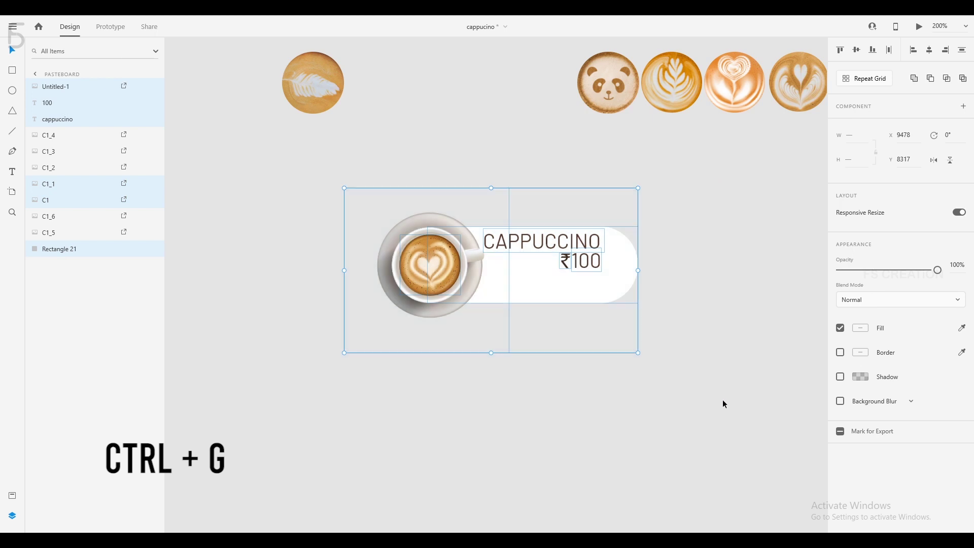
{"action": "key", "text": "ctrl+g"}
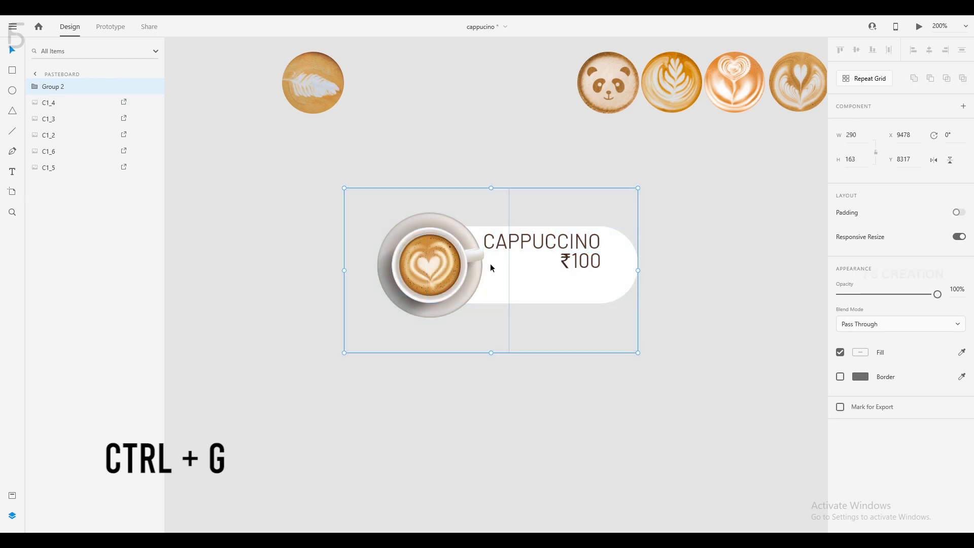
Duplicate the cappuccino card group and place the copy directly below the original at Y 8527
{"action": "left_click_drag", "start_coordinate": [502, 282], "coordinate": [516, 159]}
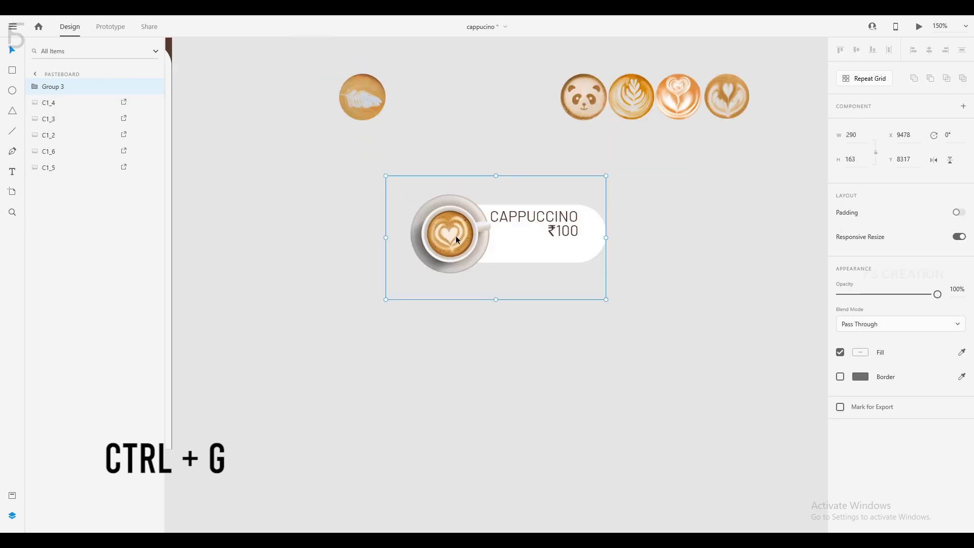
{"action": "key", "text": "ctrl+d"}
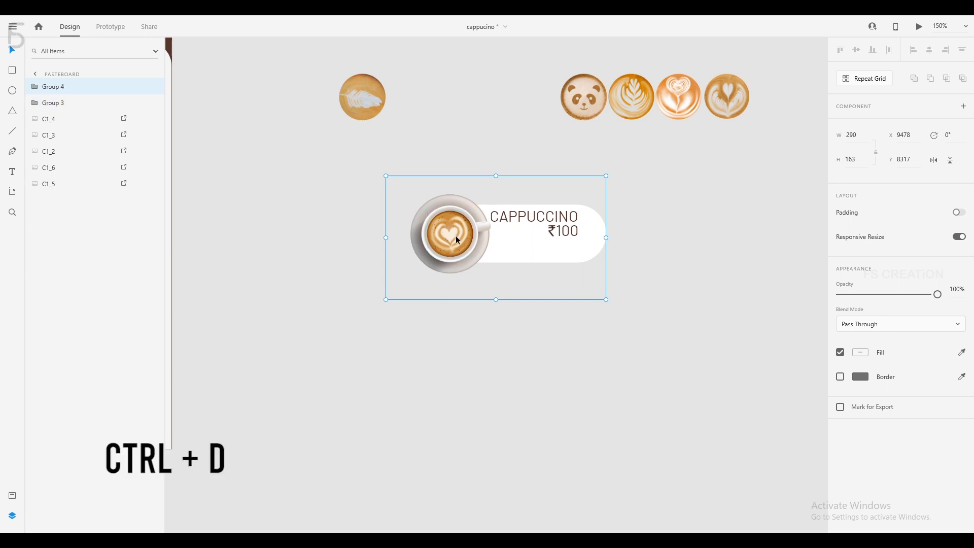
{"action": "left_click_drag", "start_coordinate": [456, 236], "coordinate": [448, 397]}
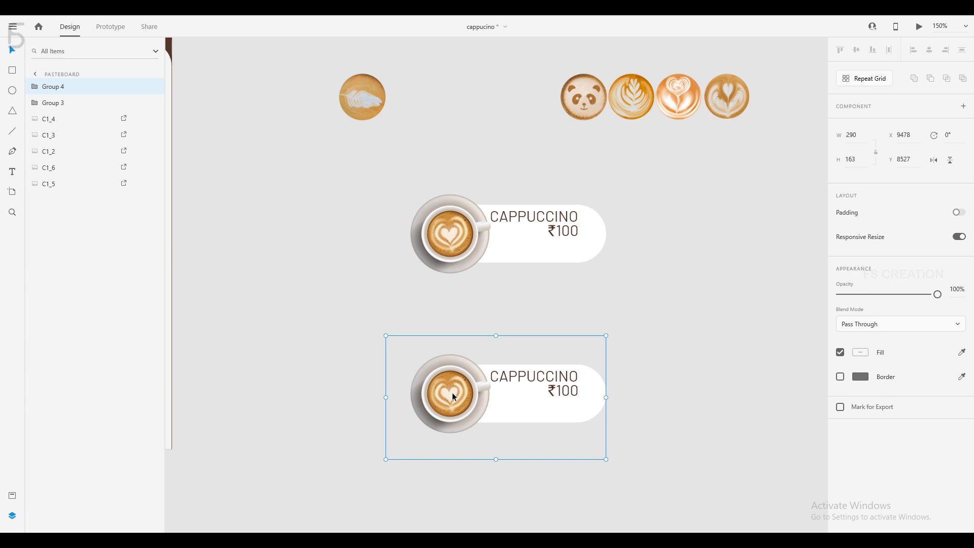
Delete the coffee art inside the lower card's cup and move the C1_5 image into its place
{"action": "double_click", "coordinate": [452, 392]}
{"action": "double_click", "coordinate": [451, 392]}
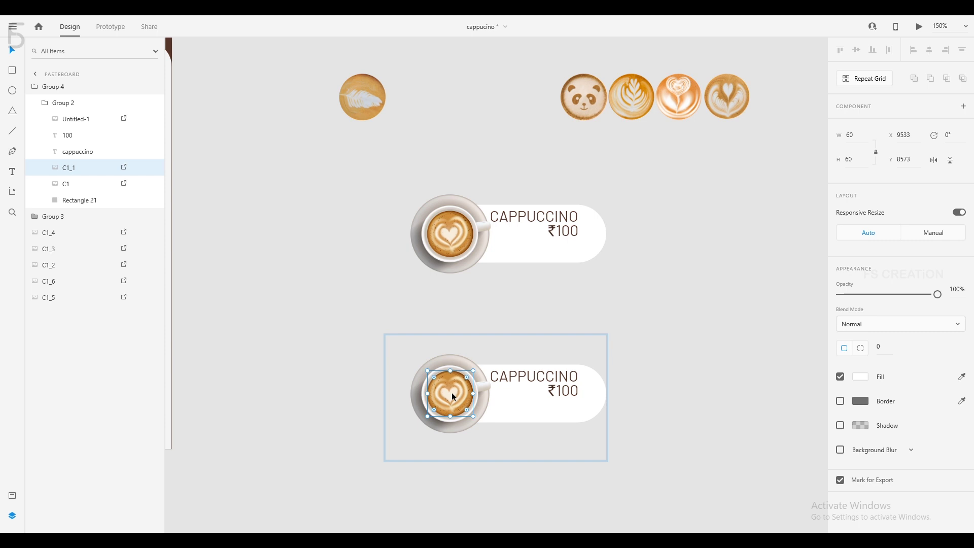
{"action": "key", "text": "Delete"}
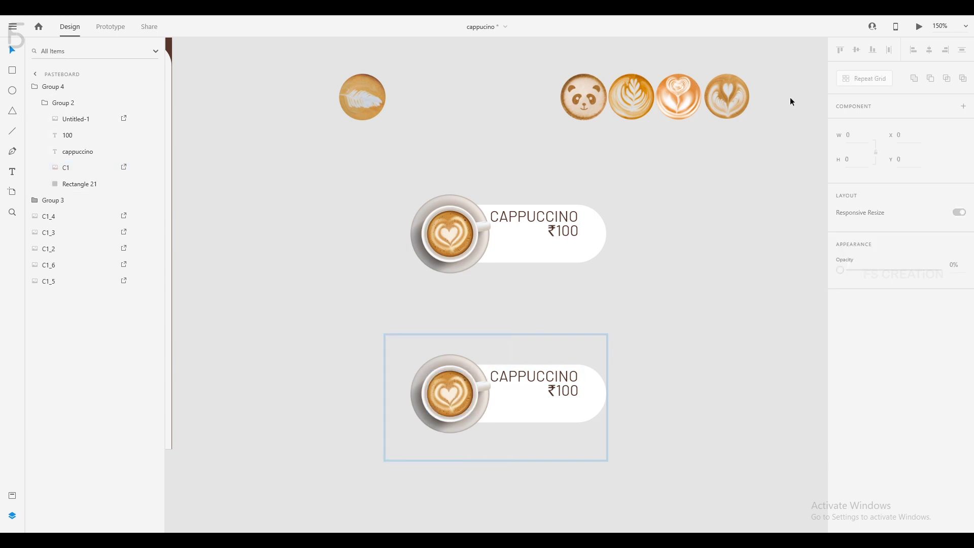
{"action": "left_click", "coordinate": [741, 90]}
{"action": "left_click_drag", "start_coordinate": [738, 94], "coordinate": [513, 33]}
Set the width of the C1_5 coffee art to 60
{"action": "key", "text": "ctrl+plus"}
{"action": "key", "text": "ctrl+plus"}
{"action": "key", "text": "ctrl+plus"}
{"action": "key", "text": "ctrl+plus"}
{"action": "left_click", "coordinate": [843, 136]}
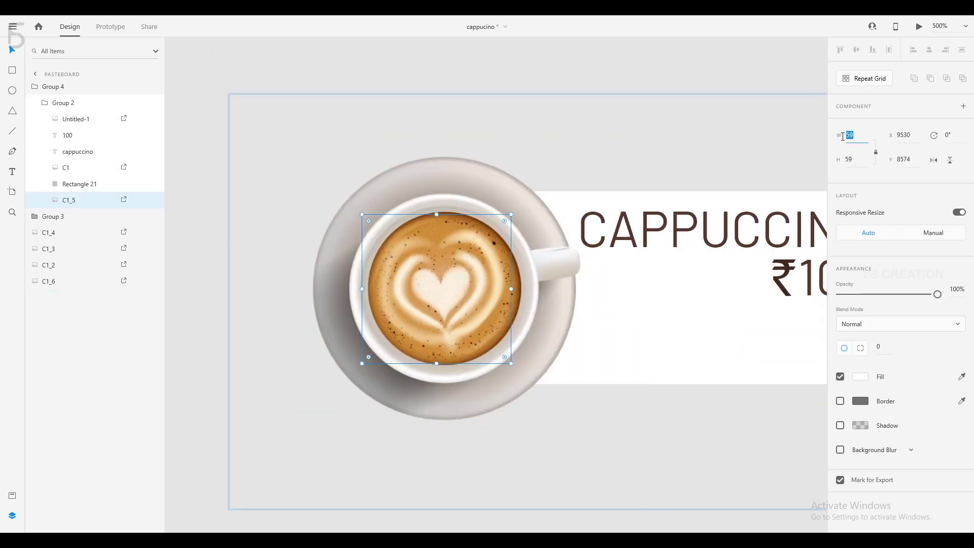
{"action": "type", "text": "60"}
{"action": "key", "text": "Return"}
Move the C1_5 layer above the cup image C1 and align the coffee art inside the cup
{"action": "left_click", "coordinate": [468, 246]}
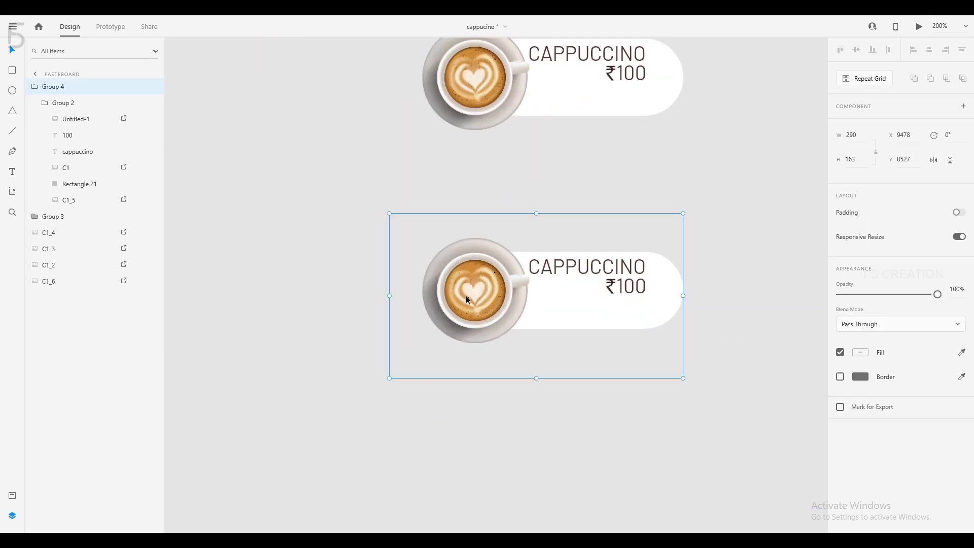
{"action": "double_click", "coordinate": [465, 295]}
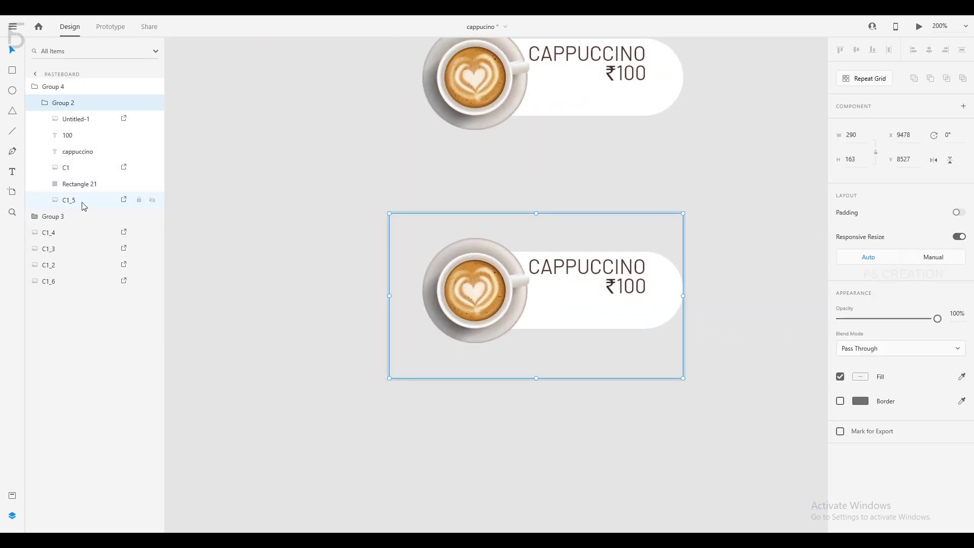
{"action": "left_click_drag", "start_coordinate": [78, 165], "coordinate": [77, 166]}
{"action": "scroll", "coordinate": [358, 285], "scroll_direction": "up", "scroll_amount": 5}
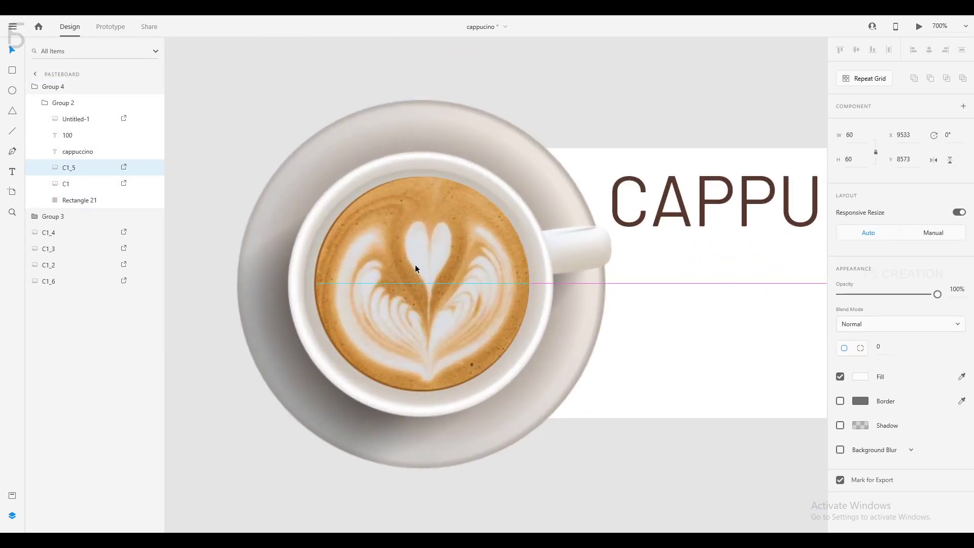
{"action": "key", "text": "ctrl+plus"}
{"action": "key", "text": "Up"}
{"action": "key", "text": "Right"}
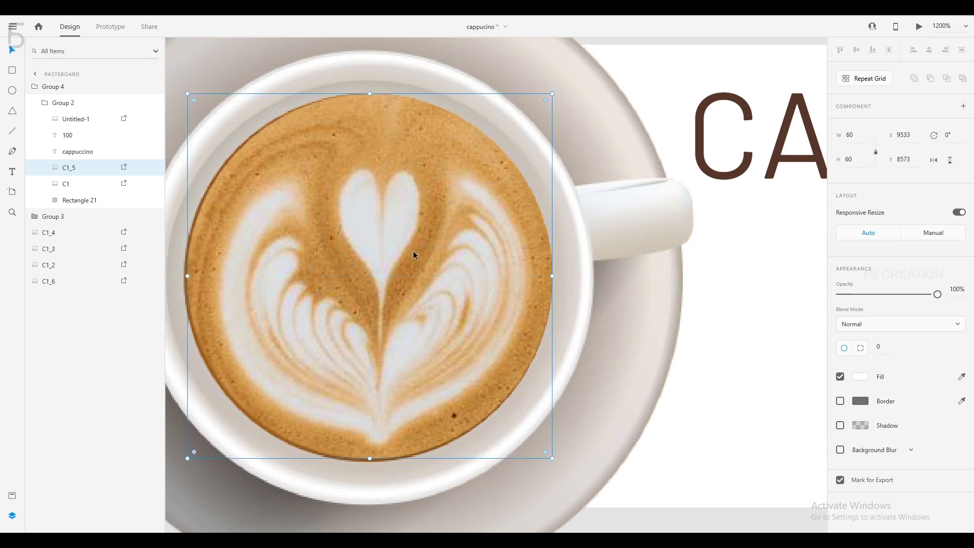
Change the price on the lower card to 110
{"action": "key", "text": "ctrl+minus"}
{"action": "key", "text": "ctrl+minus"}
{"action": "key", "text": "ctrl+minus"}
{"action": "key", "text": "ctrl+minus"}
{"action": "key", "text": "ctrl+minus"}
{"action": "key", "text": "ctrl+minus"}
{"action": "key", "text": "ctrl+minus"}
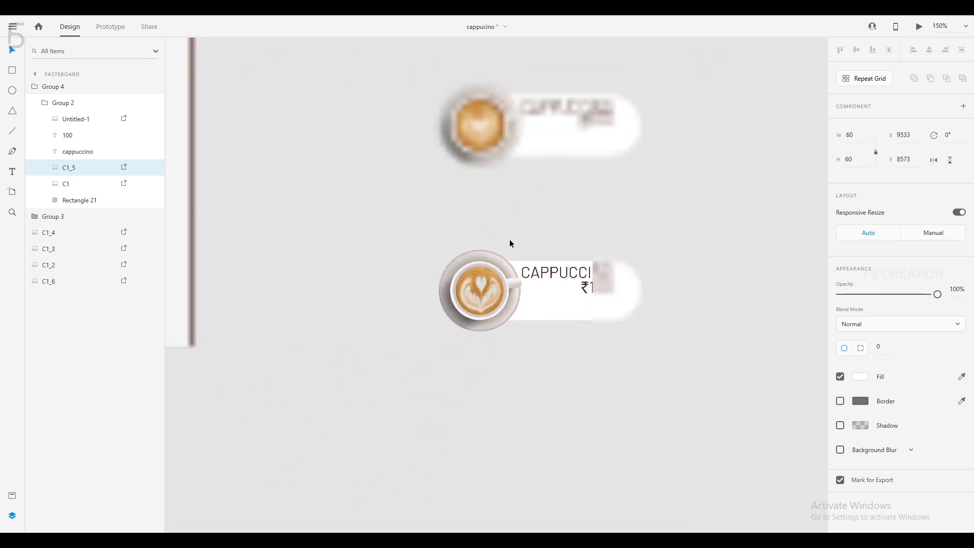
{"action": "double_click", "coordinate": [599, 287]}
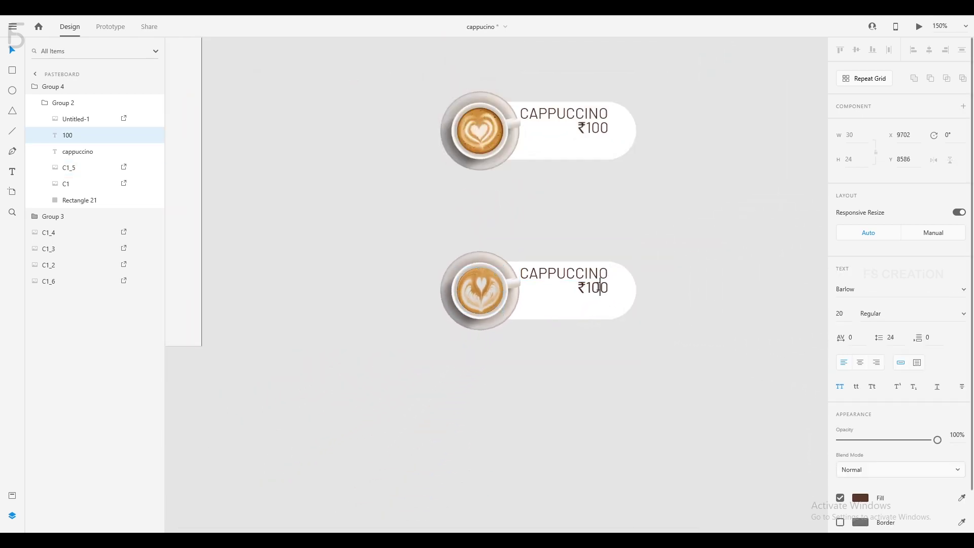
{"action": "key", "text": "BackSpace"}
{"action": "type", "text": "1"}
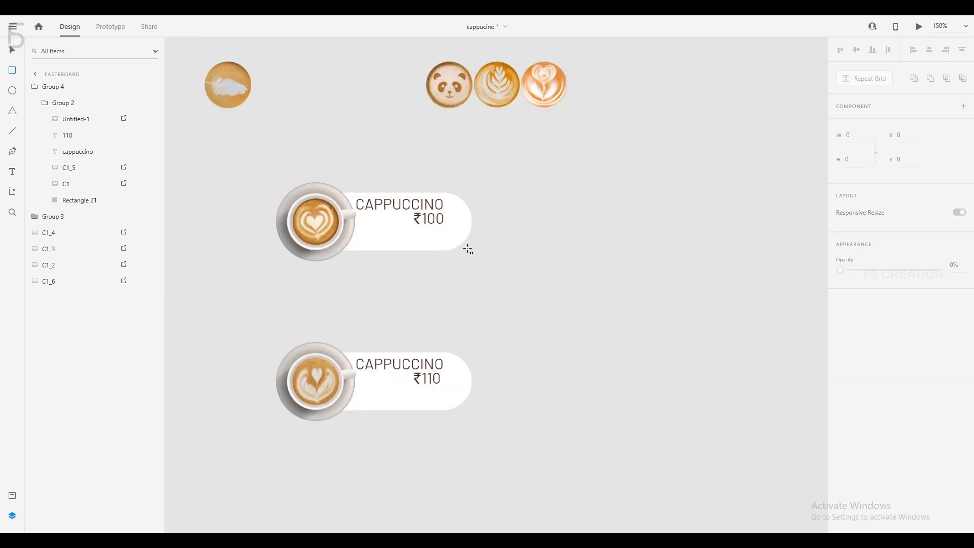
Draw a spacer rectangle about 23 by 212 spanning both cards' right ends and place a copy of the ₹100 card beside it at X 9735, Y 8410
{"action": "mouse_move", "coordinate": [472, 220]}
{"action": "left_mouse_down"}
{"action": "mouse_move", "coordinate": [473, 289]}
{"action": "mouse_move", "coordinate": [454, 391]}
{"action": "mouse_move", "coordinate": [455, 381]}
{"action": "left_mouse_up"}
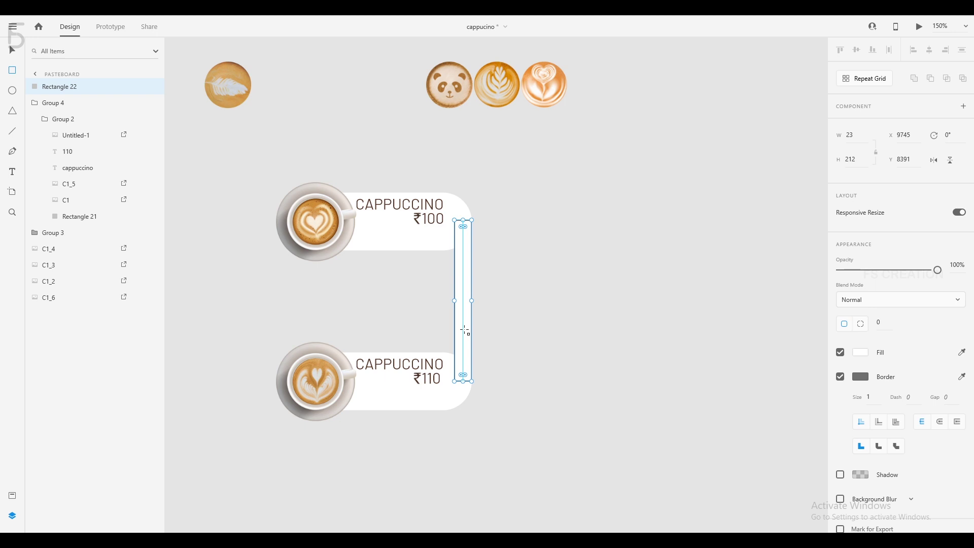
{"action": "key", "text": "Escape"}
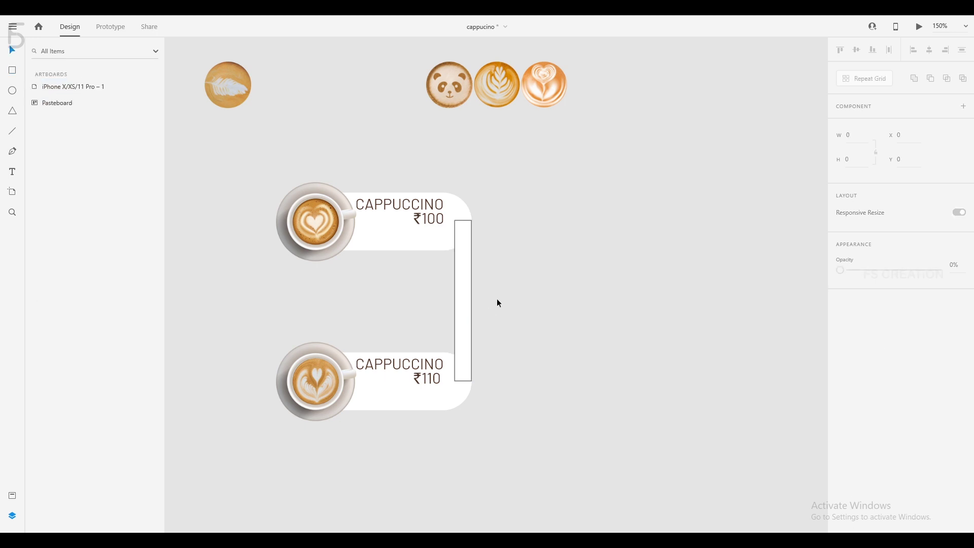
{"action": "left_click", "coordinate": [364, 249]}
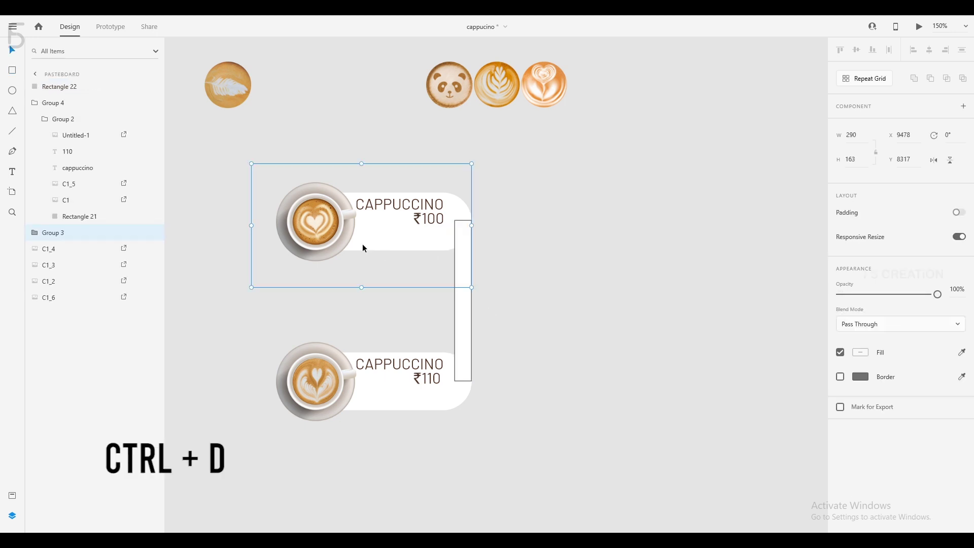
{"action": "key", "text": "ctrl+d"}
{"action": "left_click_drag", "start_coordinate": [362, 243], "coordinate": [584, 310]}
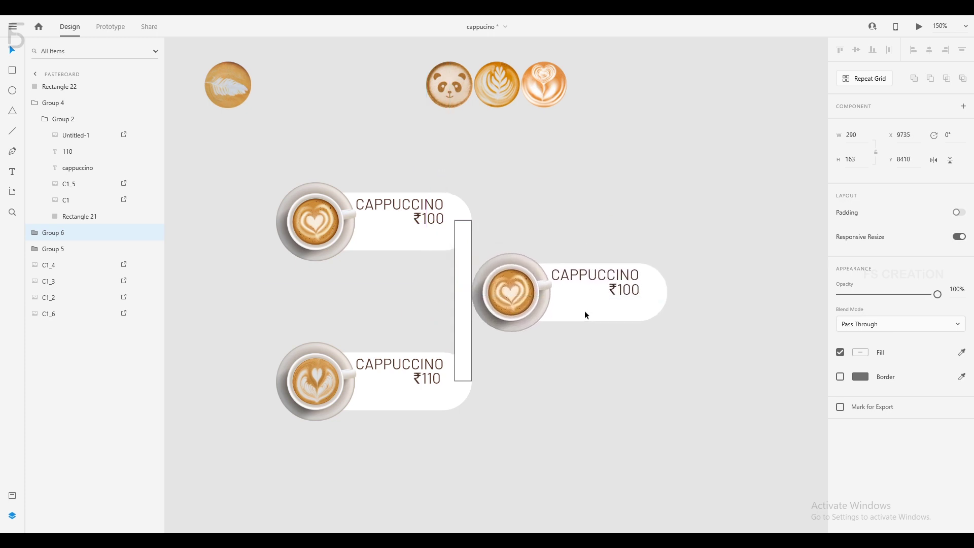
{"action": "left_click", "coordinate": [467, 309]}
Replace the coffee art in the new card with the C1_3 image, layered above the cup image C1 and centred in the cup
{"action": "double_click", "coordinate": [517, 280]}
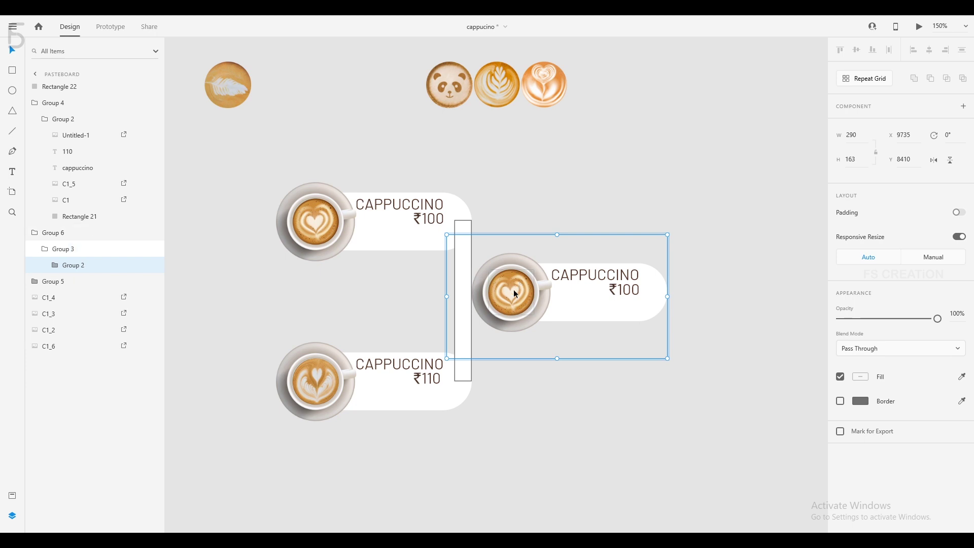
{"action": "double_click", "coordinate": [514, 290]}
{"action": "key", "text": "Delete"}
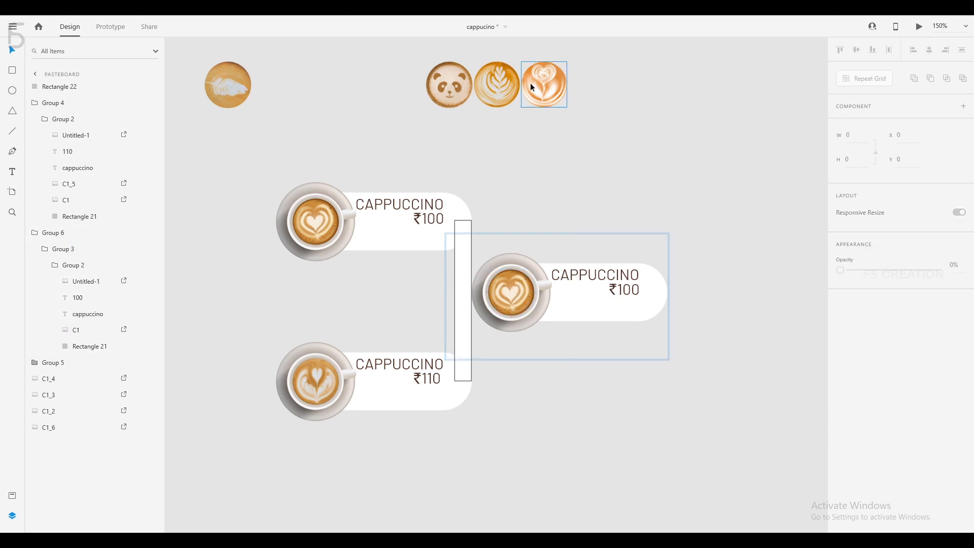
{"action": "left_click_drag", "start_coordinate": [510, 89], "coordinate": [509, 278]}
{"action": "left_click_drag", "start_coordinate": [50, 395], "coordinate": [94, 328]}
{"action": "scroll", "coordinate": [497, 292], "scroll_direction": "up", "scroll_amount": 5}
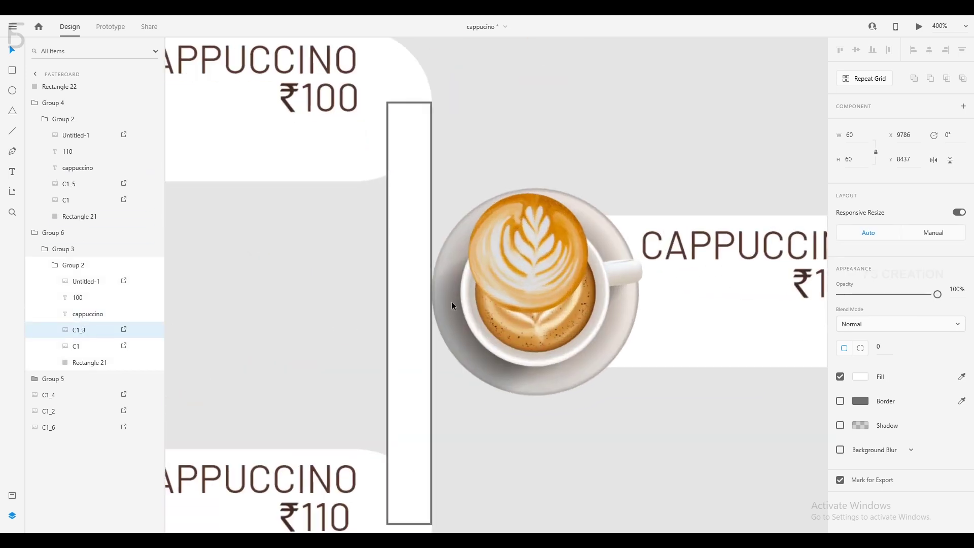
{"action": "left_click_drag", "start_coordinate": [515, 283], "coordinate": [551, 331]}
Change the price on the card with the C1_3 coffee art to 120
{"action": "scroll", "coordinate": [551, 330], "scroll_direction": "right", "scroll_amount": 10}
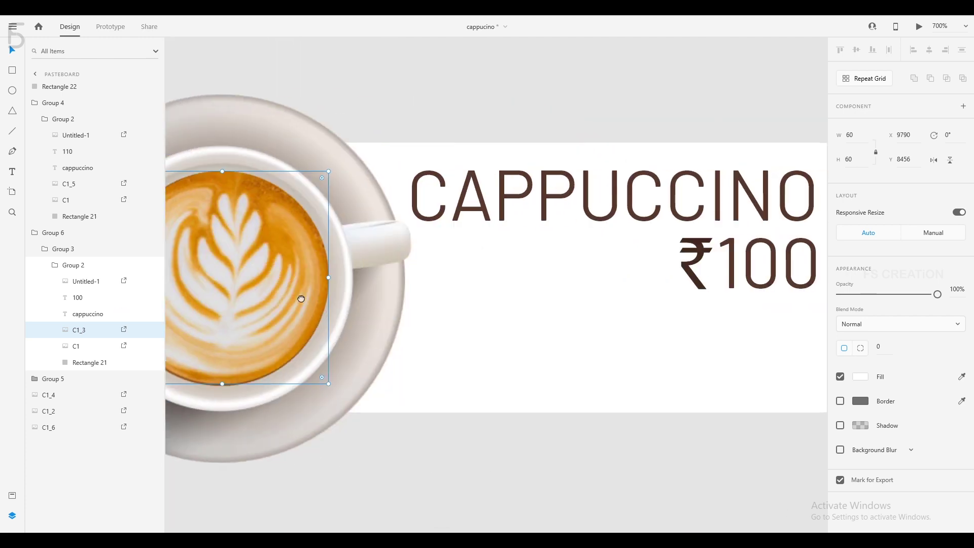
{"action": "left_click", "coordinate": [616, 270]}
{"action": "double_click", "coordinate": [634, 277]}
{"action": "key", "text": "BackSpace"}
{"action": "type", "text": "2"}
{"action": "key", "text": "Escape"}
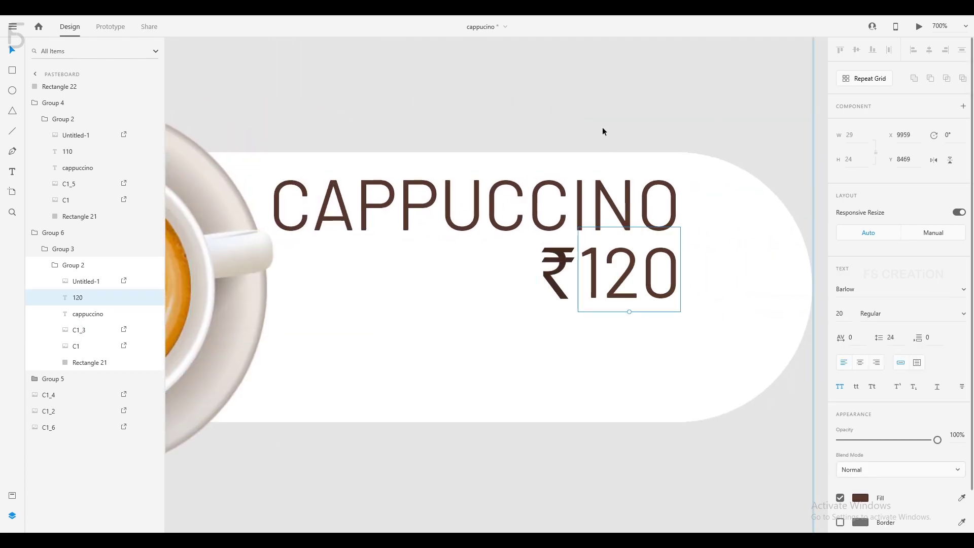
Move the spacer rectangle to the right end of the ₹120 card and place copies of the ₹100 and ₹110 cards beside it
{"action": "scroll", "coordinate": [602, 127], "scroll_direction": "down", "scroll_amount": 5}
{"action": "left_click", "coordinate": [359, 254]}
{"action": "left_click_drag", "start_coordinate": [359, 254], "coordinate": [555, 274]}
{"action": "left_click_drag", "start_coordinate": [398, 198], "coordinate": [460, 193]}
{"action": "left_click", "coordinate": [432, 186]}
{"action": "left_click_drag", "start_coordinate": [241, 147], "coordinate": [284, 413]}
{"action": "scroll", "coordinate": [318, 358], "scroll_direction": "right", "scroll_amount": 3}
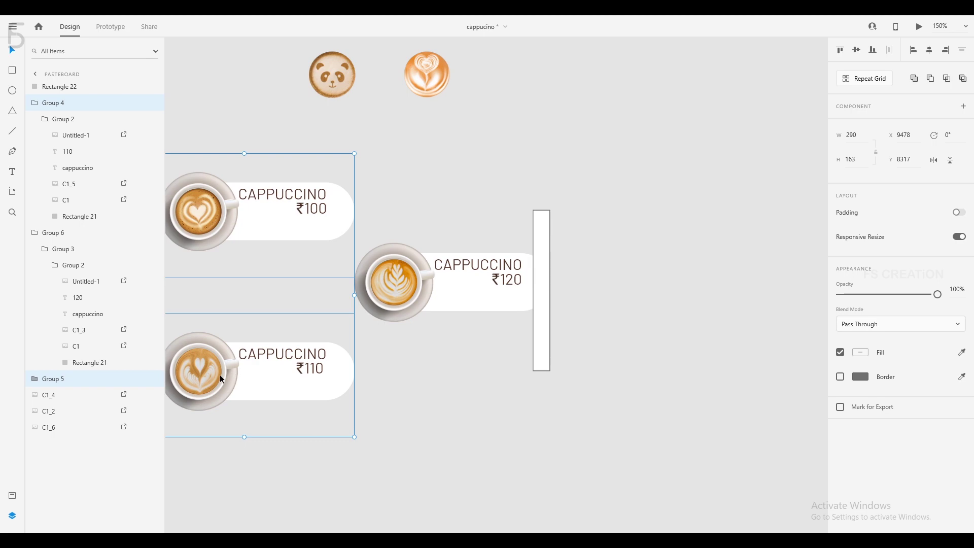
{"action": "left_click_drag", "start_coordinate": [220, 374], "coordinate": [611, 360]}
Replace the coffee art in the copied ₹100 card with the C1_6 image, layered above the cup image C1 and centred in the cup
{"action": "left_click", "coordinate": [36, 136]}
{"action": "double_click", "coordinate": [589, 210]}
{"action": "double_click", "coordinate": [590, 210]}
{"action": "key", "text": "Delete"}
{"action": "left_click_drag", "start_coordinate": [590, 210], "coordinate": [683, 240]}
{"action": "left_click_drag", "start_coordinate": [213, 108], "coordinate": [630, 210]}
{"action": "left_click", "coordinate": [675, 220]}
{"action": "left_click_drag", "start_coordinate": [48, 329], "coordinate": [78, 240]}
{"action": "left_click_drag", "start_coordinate": [621, 207], "coordinate": [683, 241]}
{"action": "left_click_drag", "start_coordinate": [685, 263], "coordinate": [421, 248]}
{"action": "scroll", "coordinate": [421, 248], "scroll_direction": "up", "scroll_amount": 4}
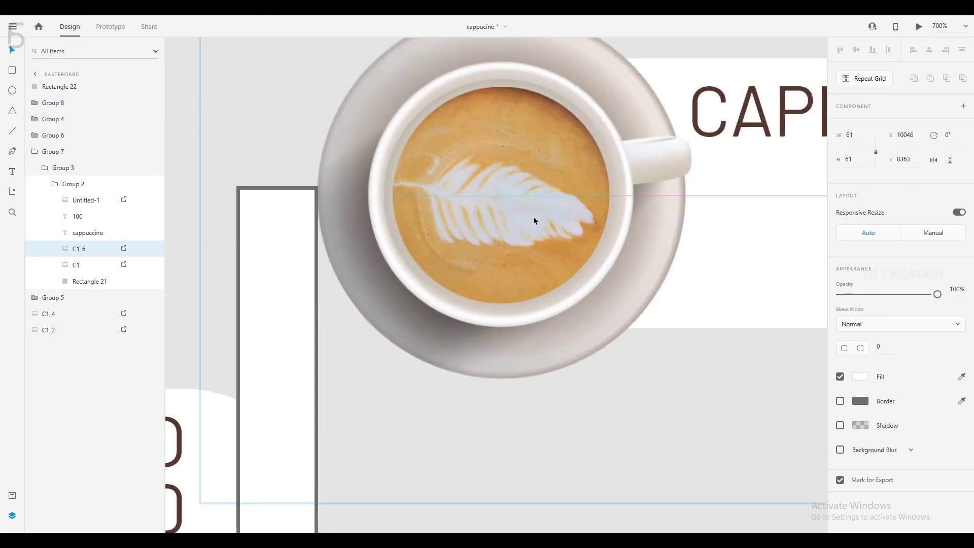
Change the price on the card with the C1_6 coffee art to 130
{"action": "scroll", "coordinate": [534, 216], "scroll_direction": "down", "scroll_amount": 3}
{"action": "double_click", "coordinate": [737, 247]}
{"action": "key", "text": "BackSpace"}
{"action": "type", "text": "3"}
{"action": "scroll", "coordinate": [496, 293], "scroll_direction": "down", "scroll_amount": 2}
{"action": "scroll", "coordinate": [494, 293], "scroll_direction": "down", "scroll_amount": 1}
Replace the coffee art in the copied ₹110 card with the C1_2 panda image, layered above the cup image C1 and centred in the cup
{"action": "left_click", "coordinate": [522, 380]}
{"action": "left_click", "coordinate": [35, 151]}
{"action": "left_click", "coordinate": [35, 103]}
{"action": "left_click_drag", "start_coordinate": [324, 187], "coordinate": [515, 366]}
{"action": "left_click_drag", "start_coordinate": [48, 216], "coordinate": [76, 193]}
{"action": "left_click", "coordinate": [70, 199]}
{"action": "key", "text": "Delete"}
{"action": "key", "text": "ctrl+equal"}
{"action": "key", "text": "ctrl+equal"}
{"action": "key", "text": "ctrl+equal"}
{"action": "key", "text": "ctrl+equal"}
{"action": "left_click_drag", "start_coordinate": [482, 380], "coordinate": [478, 231]}
{"action": "left_click_drag", "start_coordinate": [570, 175], "coordinate": [471, 274]}
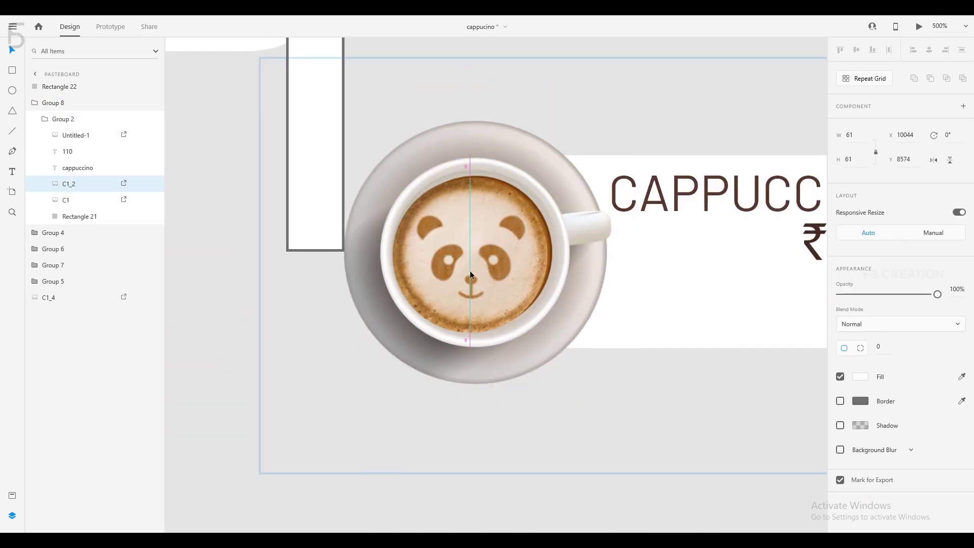
Change the price on the panda coffee card to 140
{"action": "key", "text": "ctrl+minus"}
{"action": "key", "text": "ctrl+minus"}
{"action": "key", "text": "ctrl+minus"}
{"action": "left_click", "coordinate": [604, 275]}
{"action": "double_click", "coordinate": [605, 277]}
{"action": "key", "text": "BackSpace"}
{"action": "type", "text": "4"}
Move the spacer rectangle to the right ends of the ₹130 and ₹140 cards and place a copy of the ₹120 card beside it
{"action": "left_click_drag", "start_coordinate": [441, 196], "coordinate": [637, 196]}
{"action": "left_click", "coordinate": [313, 199]}
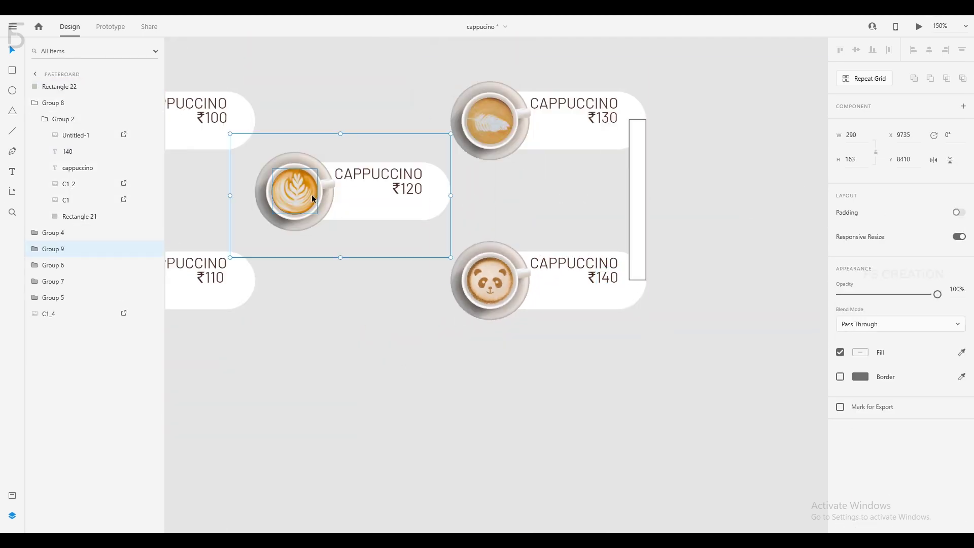
{"action": "left_click_drag", "start_coordinate": [312, 199], "coordinate": [703, 199]}
Delete the coffee art in the copied ₹120 card and move the C1_4 image onto its cup
{"action": "left_click", "coordinate": [703, 198], "text": "ctrl"}
{"action": "key", "text": "Delete"}
{"action": "left_click", "coordinate": [35, 103]}
{"action": "left_click", "coordinate": [34, 135]}
{"action": "key", "text": "ctrl+minus"}
{"action": "key", "text": "ctrl+minus"}
{"action": "left_click", "coordinate": [35, 135]}
{"action": "left_click_drag", "start_coordinate": [411, 137], "coordinate": [589, 245]}
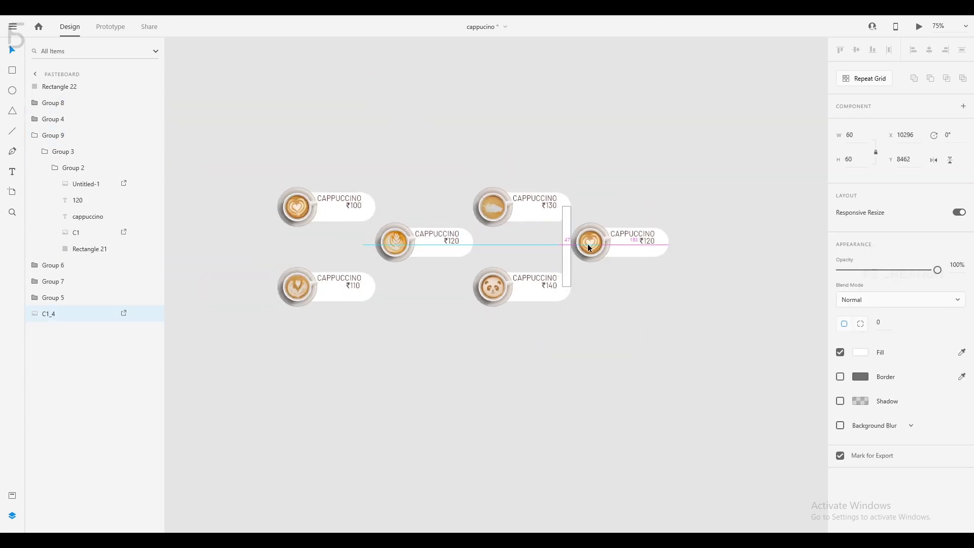
Move the C1_4 layer into the copied card's group above the cup image C1 and centre the coffee art in the cup
{"action": "left_click_drag", "start_coordinate": [49, 313], "coordinate": [76, 224]}
{"action": "key", "text": "ctrl+equal"}
{"action": "key", "text": "ctrl+equal"}
{"action": "key", "text": "ctrl+equal"}
{"action": "key", "text": "ctrl+equal"}
{"action": "key", "text": "ctrl+equal"}
{"action": "left_click_drag", "start_coordinate": [612, 203], "coordinate": [203, 431]}
{"action": "left_click_drag", "start_coordinate": [469, 295], "coordinate": [488, 306]}
{"action": "left_click", "coordinate": [558, 203]}
Change the price on the card with the C1_4 coffee art to 150
{"action": "key", "text": "ctrl+minus"}
{"action": "key", "text": "ctrl+minus"}
{"action": "key", "text": "ctrl+minus"}
{"action": "key", "text": "ctrl+minus"}
{"action": "key", "text": "ctrl+minus"}
{"action": "key", "text": "ctrl+minus"}
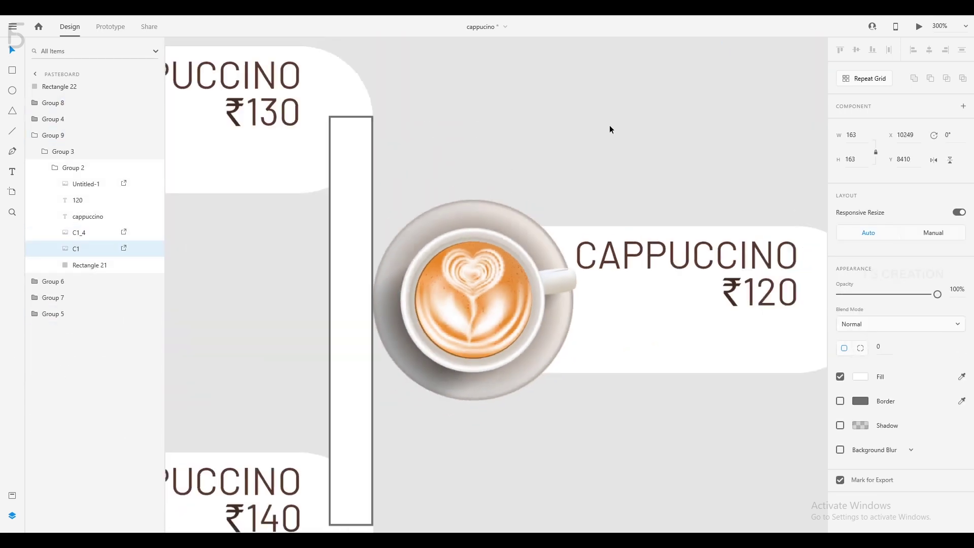
{"action": "double_click", "coordinate": [608, 293]}
{"action": "key", "text": "BackSpace"}
{"action": "type", "text": "5"}
Group the ₹100, ₹110 and ₹120 cards and place a copy of the group to the right of the ₹150 card
{"action": "key", "text": "ctrl+minus"}
{"action": "key", "text": "ctrl+minus"}
{"action": "scroll", "coordinate": [588, 196], "scroll_direction": "up", "scroll_amount": 2}
{"action": "left_click", "coordinate": [588, 195]}
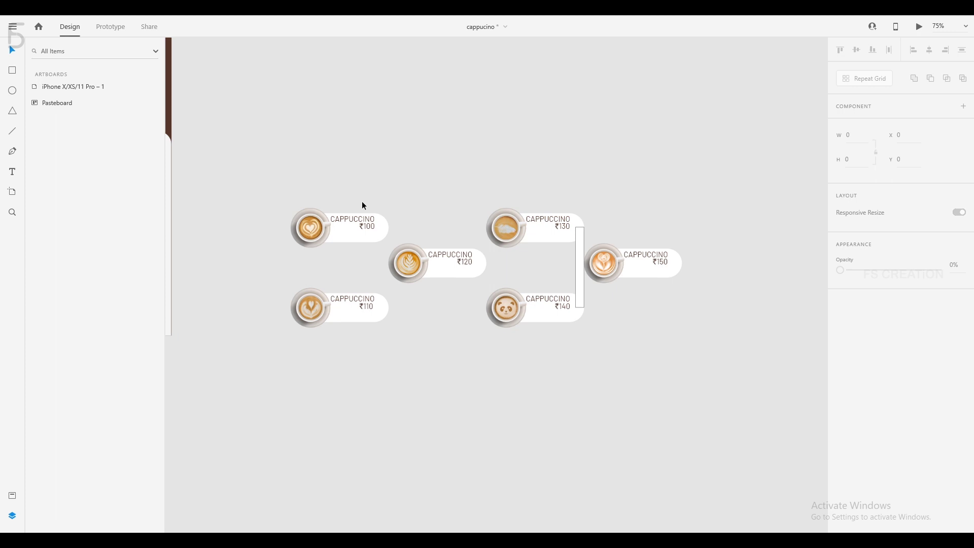
{"action": "left_click_drag", "start_coordinate": [237, 168], "coordinate": [416, 375]}
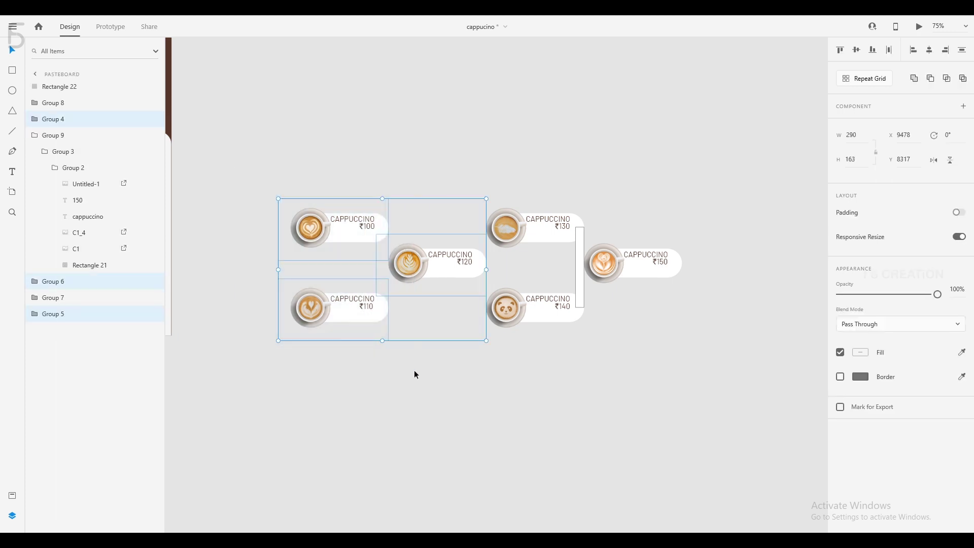
{"action": "key", "text": "ctrl+d"}
{"action": "left_click_drag", "start_coordinate": [380, 321], "coordinate": [781, 284]}
Move the spacer rectangle to the right end of the ₹150 card and position the copied three-card group beside it at X 10506, Y 8317
{"action": "left_click_drag", "start_coordinate": [577, 290], "coordinate": [674, 281]}
{"action": "left_click_drag", "start_coordinate": [711, 163], "coordinate": [787, 354]}
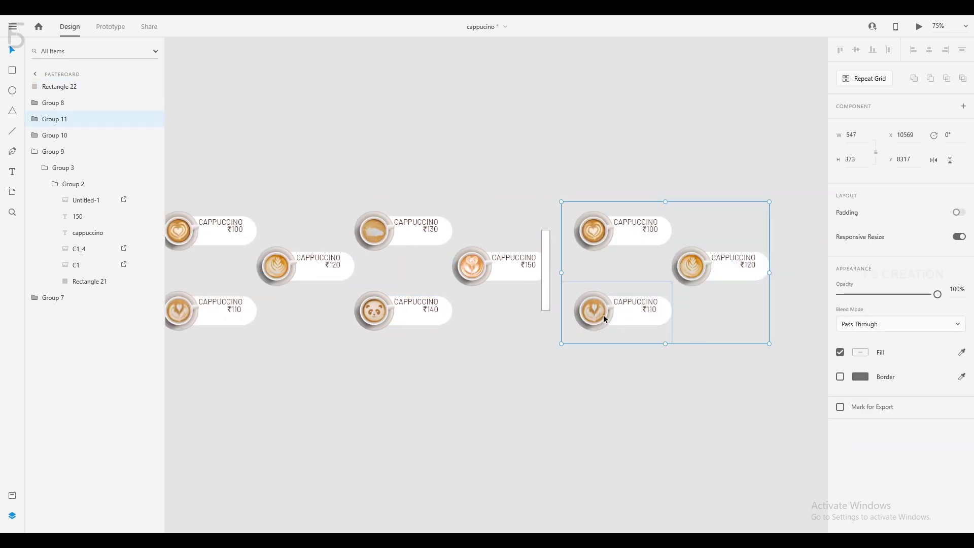
{"action": "left_click_drag", "start_coordinate": [604, 315], "coordinate": [580, 319]}
{"action": "scroll", "coordinate": [507, 309], "scroll_direction": "left", "scroll_amount": 4}
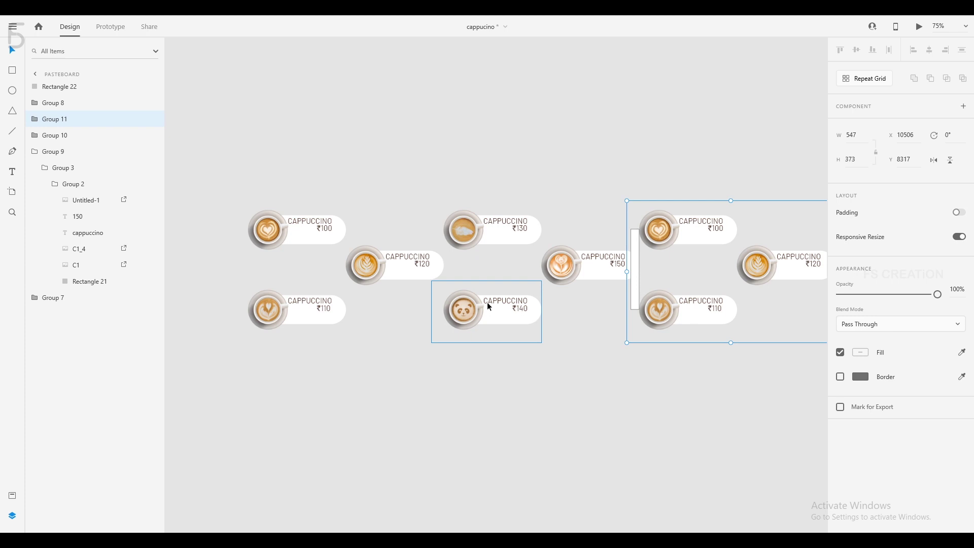
{"action": "scroll", "coordinate": [487, 302], "scroll_direction": "right", "scroll_amount": 2}
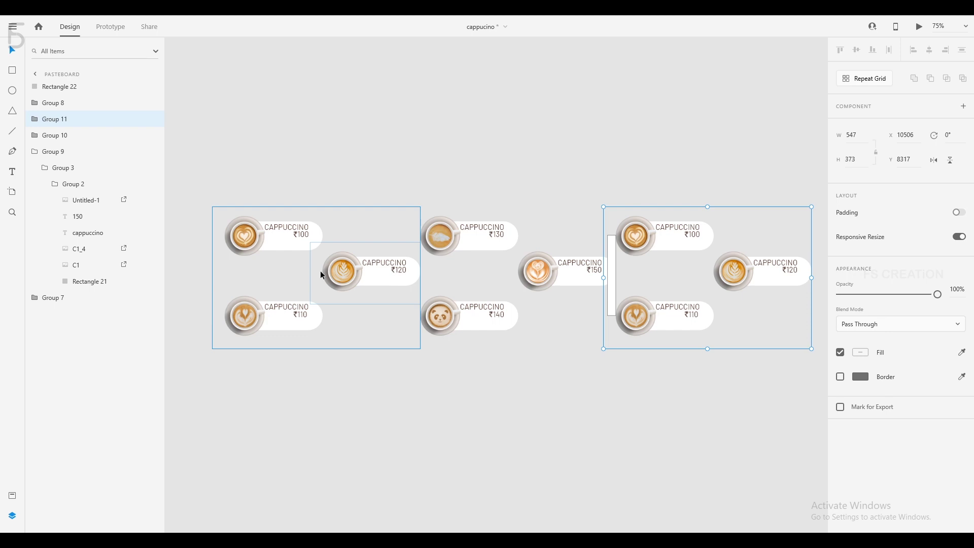
Place a copy of the ₹150 card at the left end of the card row and move the spacer rectangle next to it
{"action": "left_click_drag", "start_coordinate": [321, 271], "coordinate": [409, 196]}
{"action": "left_click", "coordinate": [628, 212]}
{"action": "key", "text": "ctrl+d"}
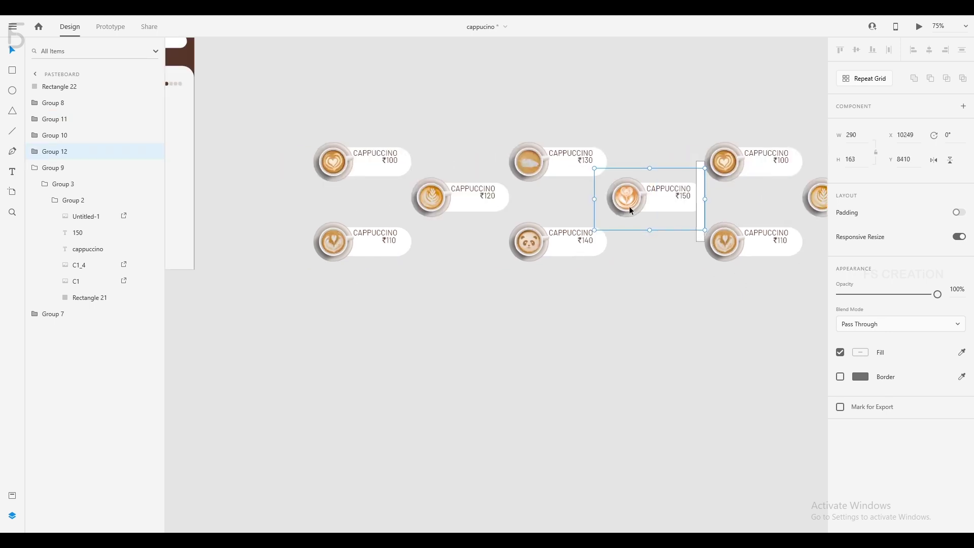
{"action": "left_click_drag", "start_coordinate": [629, 207], "coordinate": [223, 193]}
{"action": "left_click_drag", "start_coordinate": [266, 200], "coordinate": [325, 196]}
{"action": "left_click_drag", "start_coordinate": [746, 181], "coordinate": [319, 200]}
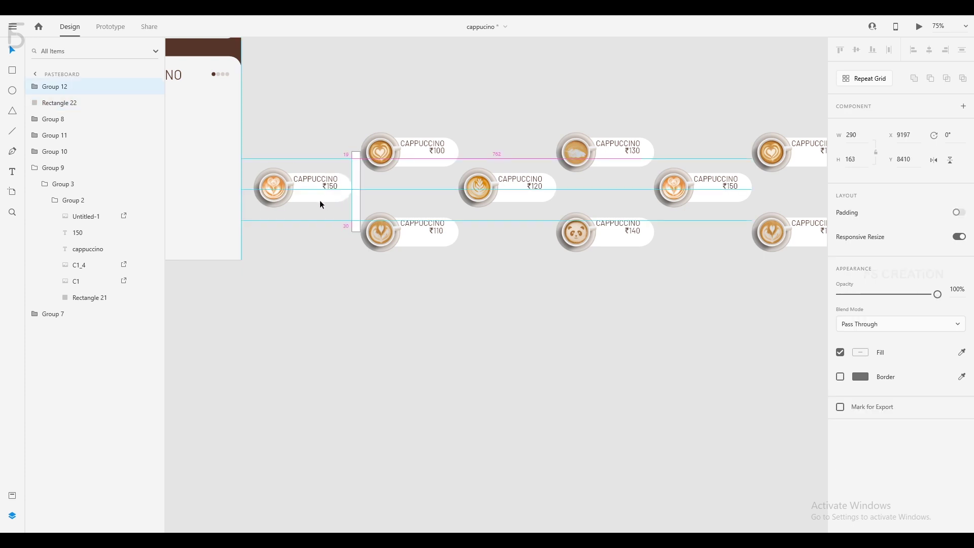
Delete the spacer rectangle next to the leftmost ₹150 card
{"action": "left_click", "coordinate": [359, 200]}
{"action": "key", "text": "Delete"}
{"action": "scroll", "coordinate": [497, 283], "scroll_direction": "down", "scroll_amount": 2}
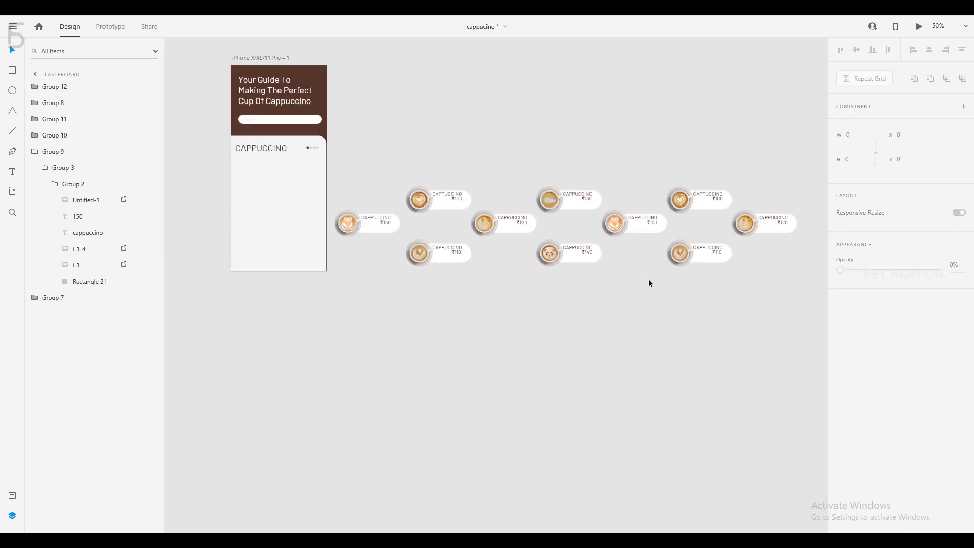
{"action": "scroll", "coordinate": [608, 277], "scroll_direction": "right", "scroll_amount": 3}
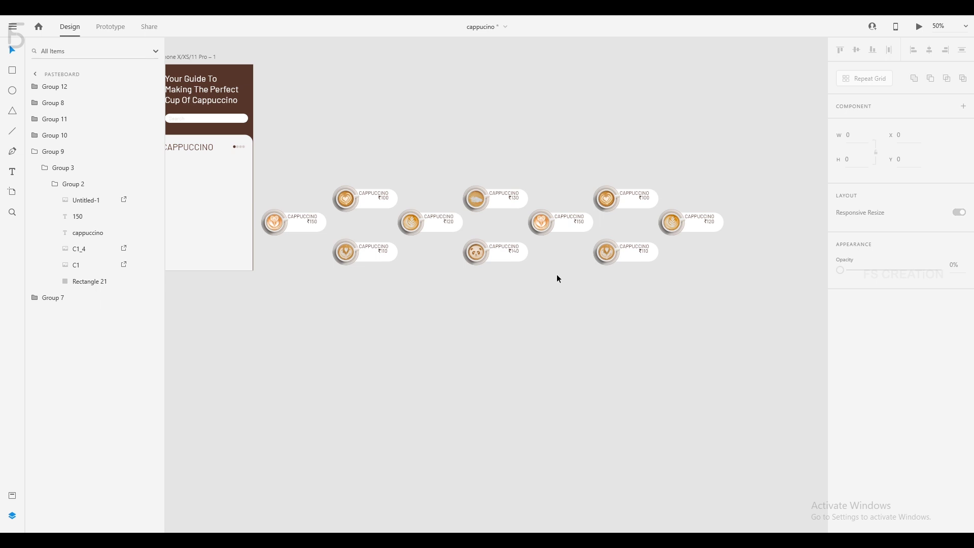
Turn the ₹100 card in the first three-card group into a component
{"action": "scroll", "coordinate": [370, 215], "scroll_direction": "up", "scroll_amount": 5}
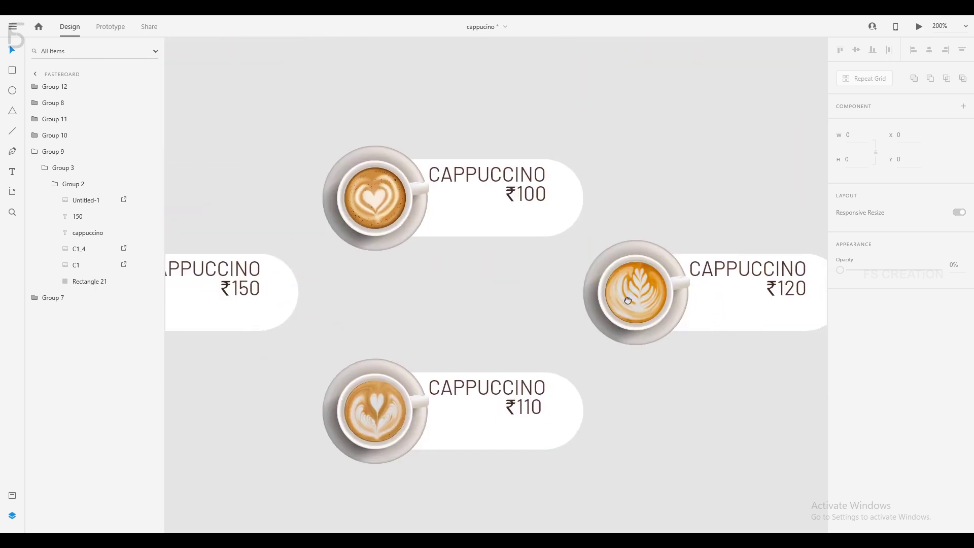
{"action": "left_click", "coordinate": [410, 214]}
{"action": "left_click", "coordinate": [34, 200]}
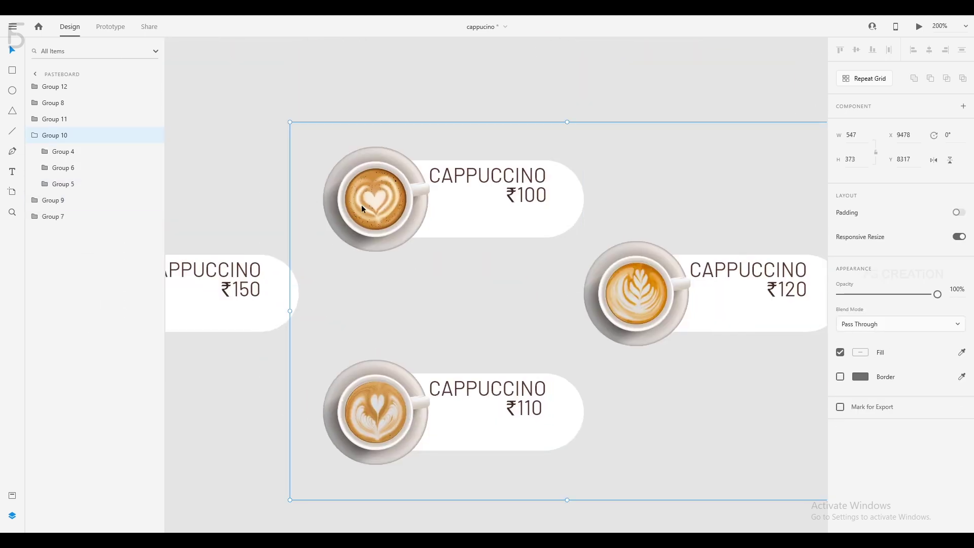
{"action": "left_click", "coordinate": [34, 135]}
{"action": "key", "text": "ctrl+minus"}
{"action": "key", "text": "ctrl+minus"}
{"action": "key", "text": "ctrl+minus"}
{"action": "key", "text": "ctrl+plus"}
{"action": "key", "text": "ctrl+plus"}
{"action": "key", "text": "ctrl+plus"}
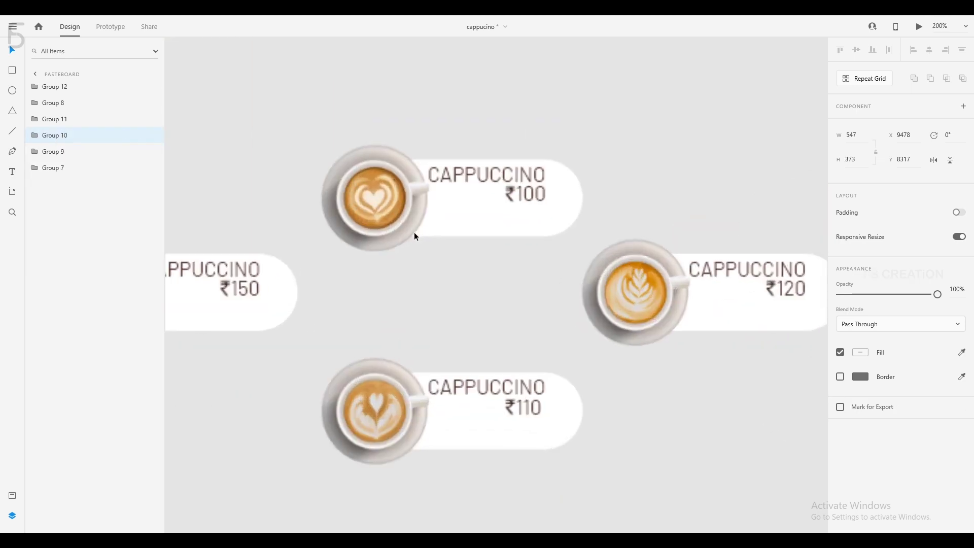
{"action": "double_click", "coordinate": [408, 233]}
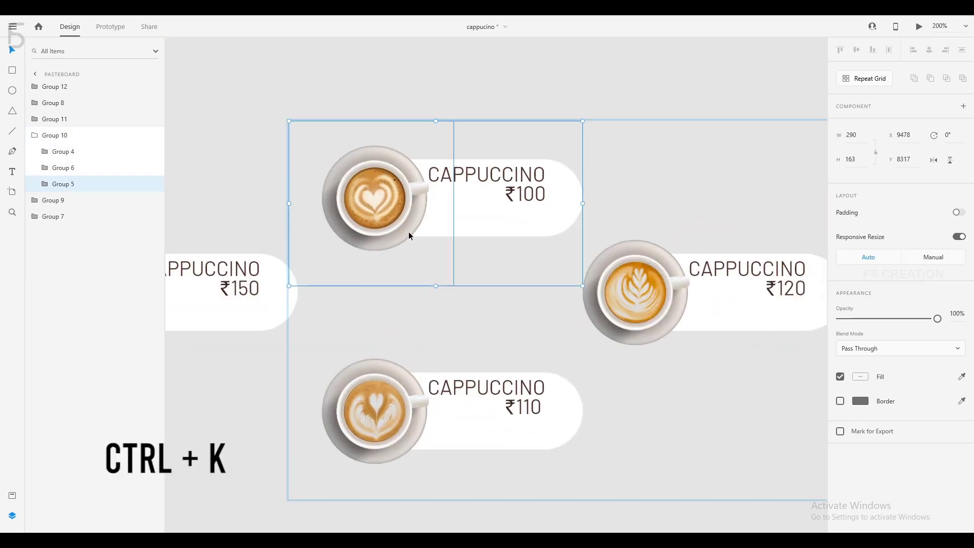
{"action": "key", "text": "ctrl+k"}
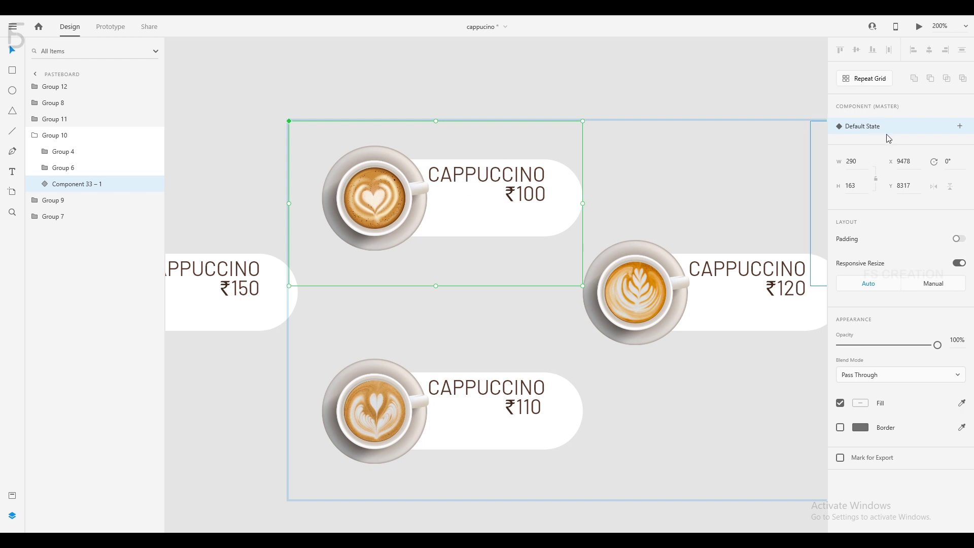
Add a hover state to the ₹100 card component and change the rotation of its C1_1 coffee art in that state
{"action": "left_click", "coordinate": [960, 127]}
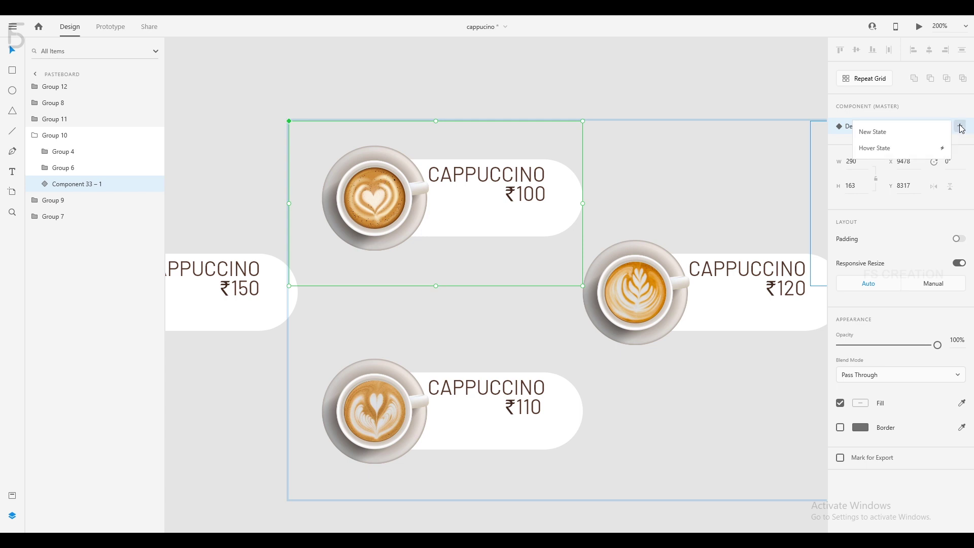
{"action": "left_click", "coordinate": [915, 148]}
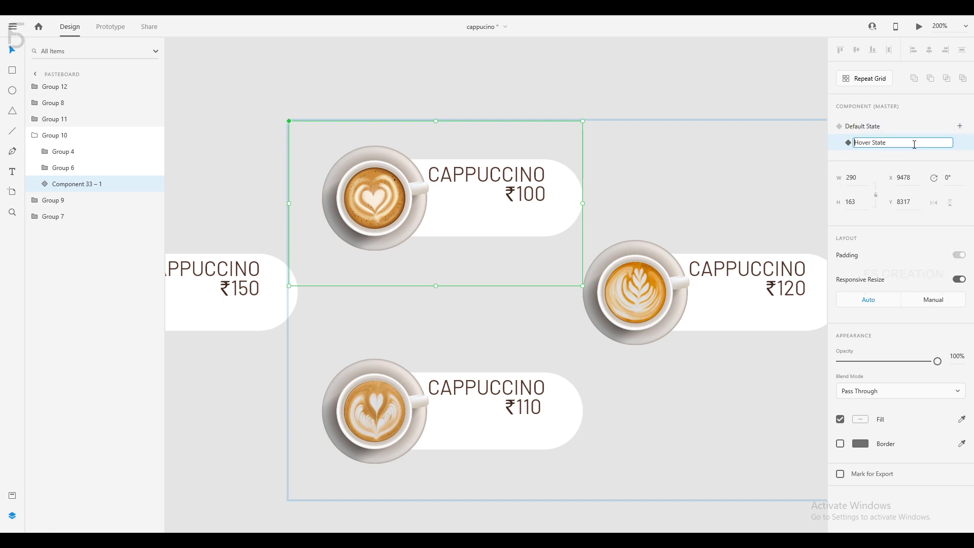
{"action": "double_click", "coordinate": [367, 191]}
{"action": "double_click", "coordinate": [367, 193]}
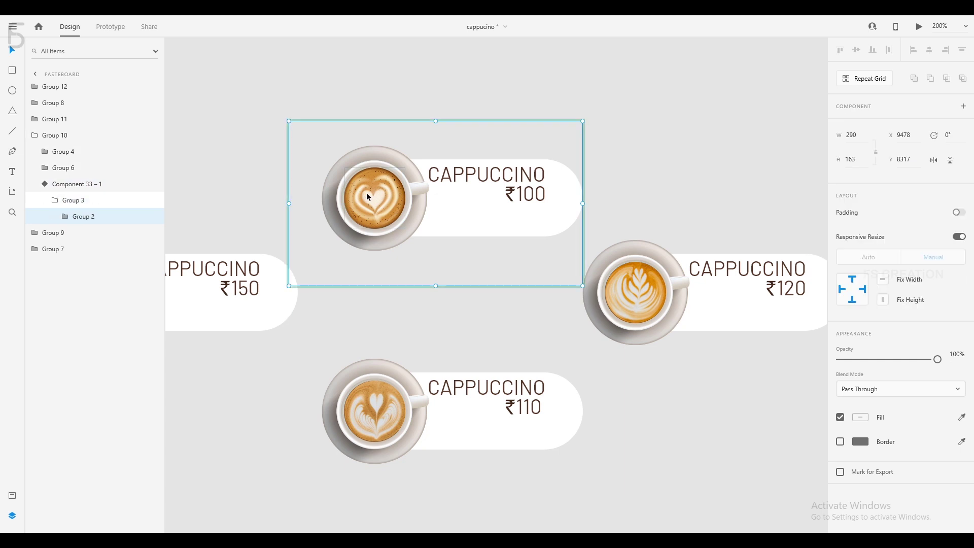
{"action": "double_click", "coordinate": [367, 193]}
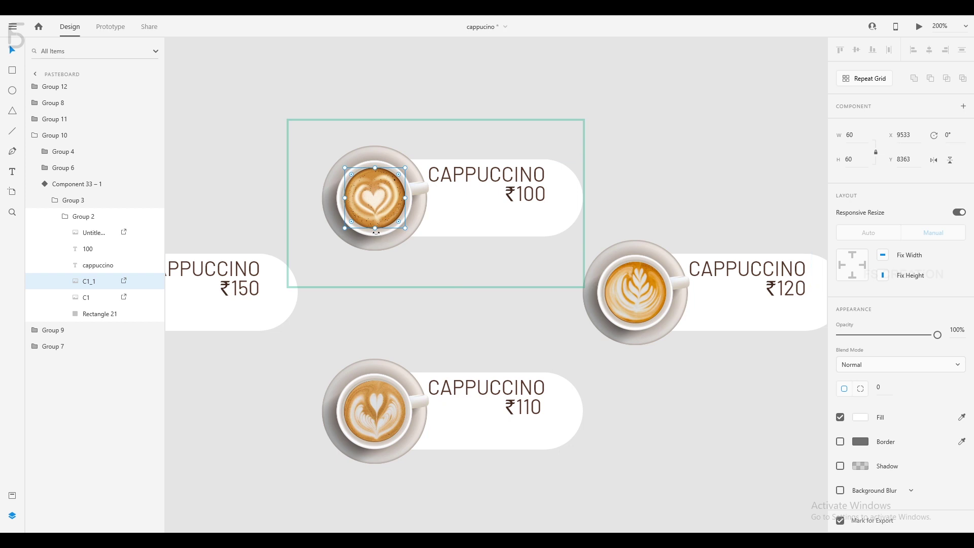
{"action": "left_click", "coordinate": [951, 134]}
{"action": "left_click", "coordinate": [419, 209]}
{"action": "left_click", "coordinate": [520, 176]}
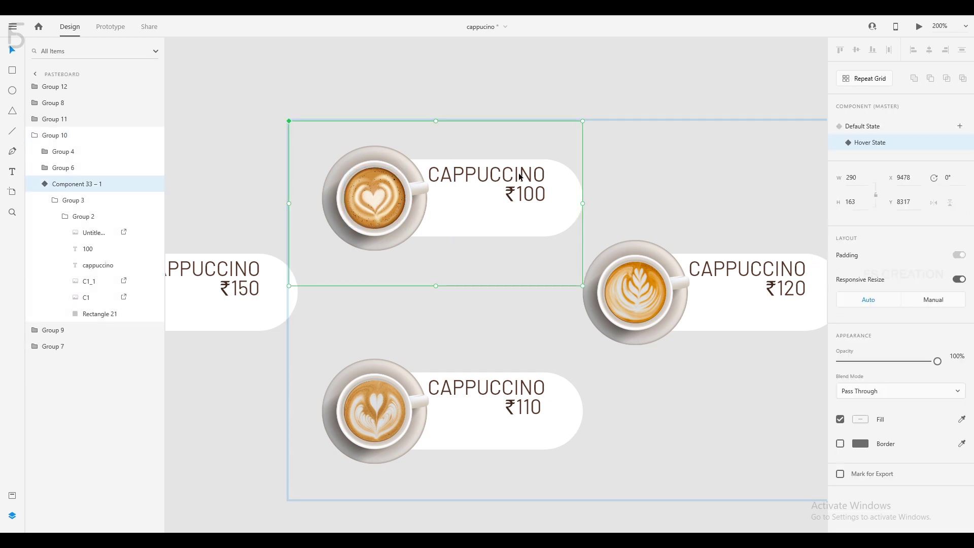
{"action": "left_click", "coordinate": [865, 126]}
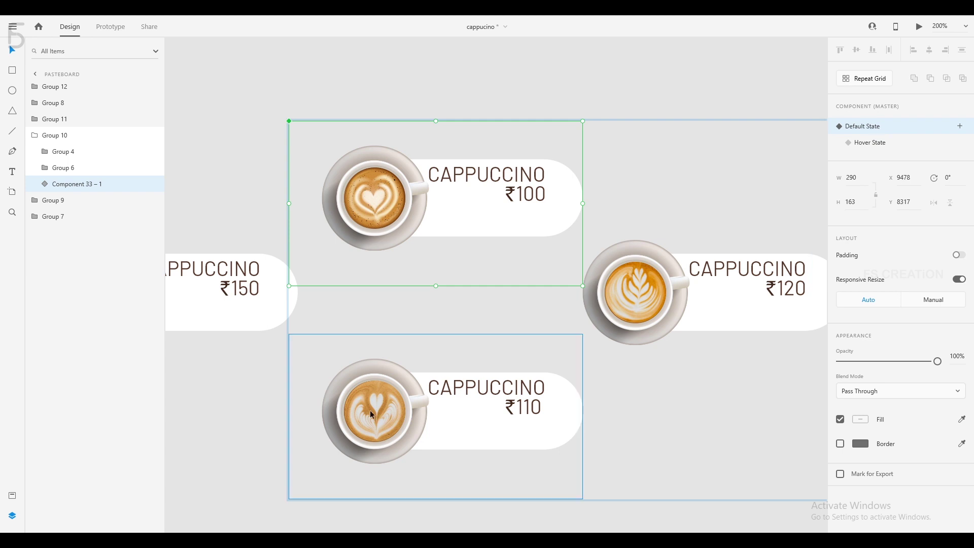
Turn the ₹110 card below it into a component with a hover state that changes the rotation of its coffee art
{"action": "left_click", "coordinate": [370, 414]}
{"action": "left_click", "coordinate": [963, 106]}
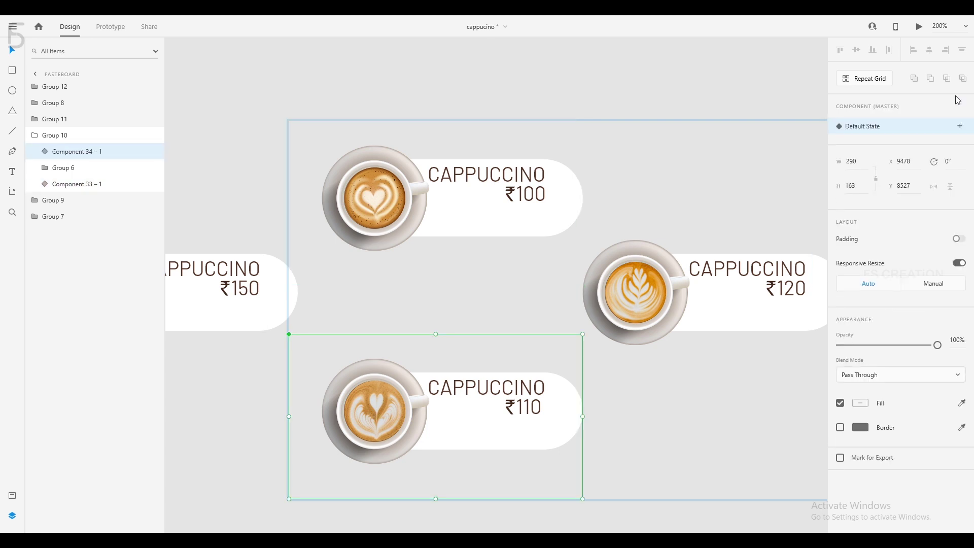
{"action": "left_click", "coordinate": [960, 125]}
{"action": "double_click", "coordinate": [374, 411]}
{"action": "left_click", "coordinate": [947, 135]}
Turn the ₹120 card in the first three-card group into a component
{"action": "left_click", "coordinate": [635, 293]}
{"action": "left_click_drag", "start_coordinate": [759, 243], "coordinate": [468, 221]}
{"action": "key", "text": "ctrl+k"}
{"action": "double_click", "coordinate": [347, 266]}
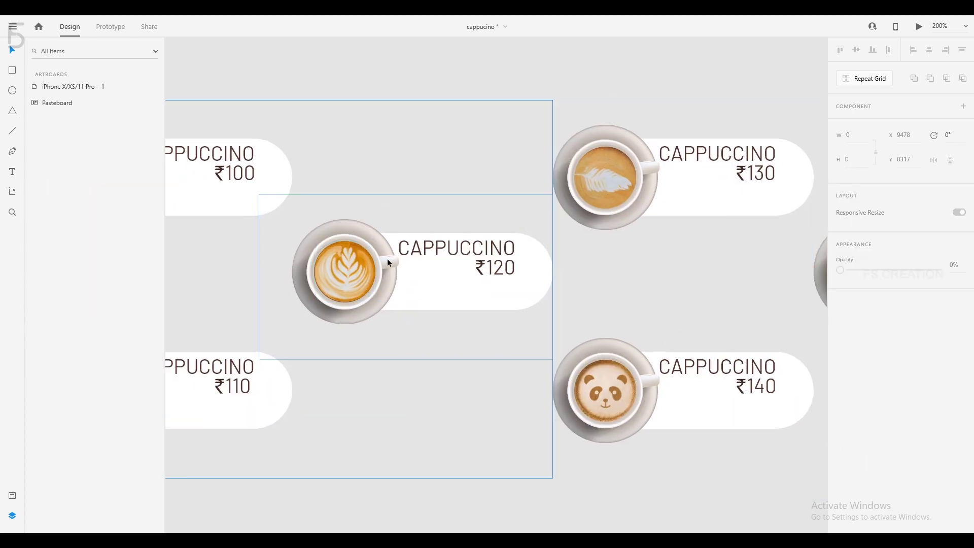
Turn the ₹130 card with the feather coffee art into a component with a hover state
{"action": "left_click", "coordinate": [654, 196]}
{"action": "left_click_drag", "start_coordinate": [654, 196], "coordinate": [356, 204]}
{"action": "key", "text": "ctrl+k"}
{"action": "double_click", "coordinate": [315, 202]}
{"action": "double_click", "coordinate": [316, 202]}
{"action": "left_click", "coordinate": [959, 126]}
Turn the ₹140 card with the panda coffee art into a component with a hover state
{"action": "left_click", "coordinate": [340, 373]}
{"action": "key", "text": "ctrl+k"}
{"action": "left_click", "coordinate": [960, 126]}
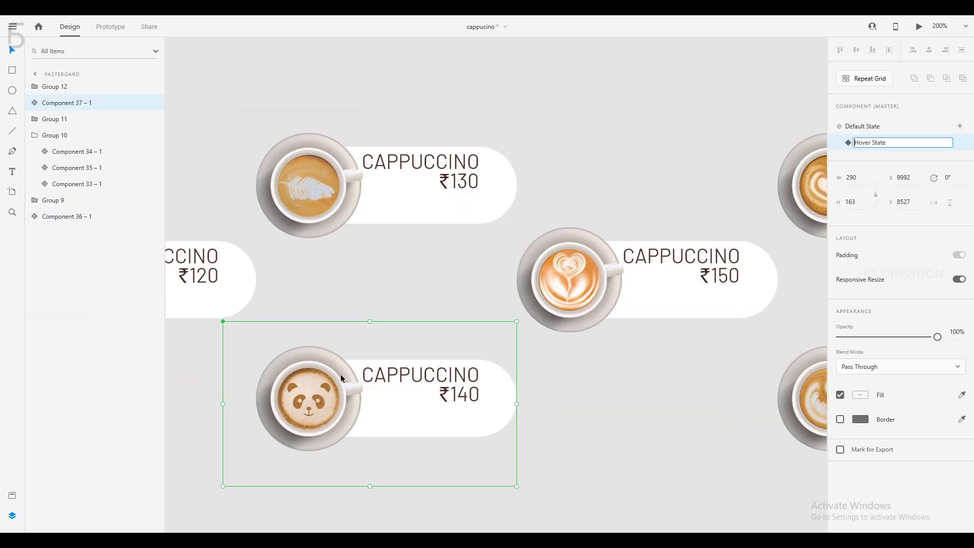
{"action": "left_click", "coordinate": [383, 285]}
Turn the ₹150 card to the right of the ₹130 and ₹140 cards into a component with a hover state
{"action": "left_click", "coordinate": [573, 276]}
{"action": "key", "text": "ctrl+k"}
{"action": "left_click", "coordinate": [959, 126]}
{"action": "double_click", "coordinate": [412, 262]}
Turn the ₹100 and ₹110 cards in the copied three-card group into components with hover states
{"action": "left_click_drag", "start_coordinate": [796, 184], "coordinate": [552, 190]}
{"action": "double_click", "coordinate": [552, 190]}
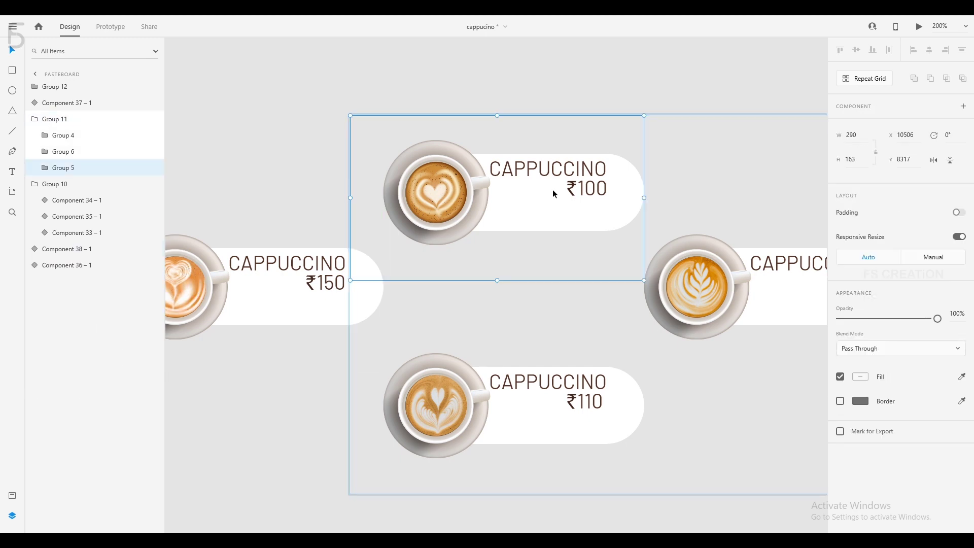
{"action": "double_click", "coordinate": [552, 190]}
{"action": "key", "text": "ctrl+k"}
{"action": "left_click", "coordinate": [959, 126]}
{"action": "double_click", "coordinate": [435, 192]}
{"action": "key", "text": "ctrl+k"}
{"action": "left_click", "coordinate": [959, 126]}
{"action": "left_click", "coordinate": [913, 148]}
{"action": "left_click", "coordinate": [521, 184]}
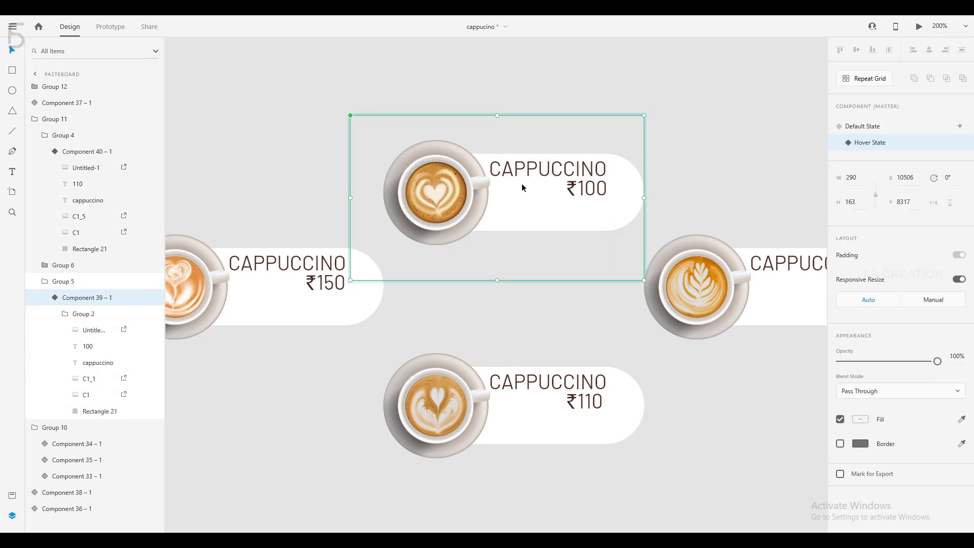
Turn the ₹120 card at the far end of the row into a component
{"action": "left_click_drag", "start_coordinate": [751, 254], "coordinate": [468, 242]}
{"action": "double_click", "coordinate": [467, 242]}
{"action": "key", "text": "ctrl+k"}
{"action": "double_click", "coordinate": [410, 268]}
{"action": "key", "text": "Escape"}
{"action": "key", "text": "Escape"}
Group the entire row of cards and place it on the iPhone artboard below the CAPPUCCINO title
{"action": "scroll", "coordinate": [635, 182], "scroll_direction": "down", "scroll_amount": 6}
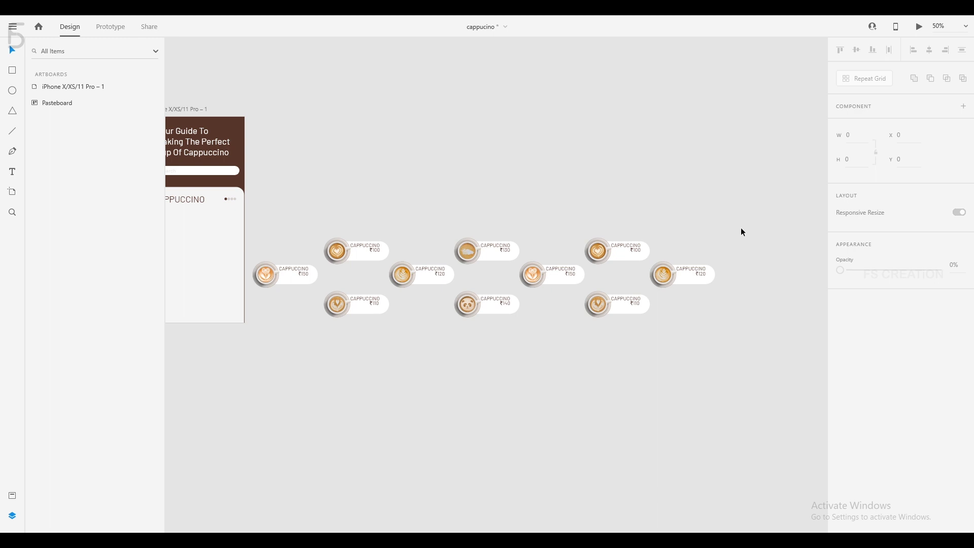
{"action": "left_click_drag", "start_coordinate": [759, 224], "coordinate": [279, 349]}
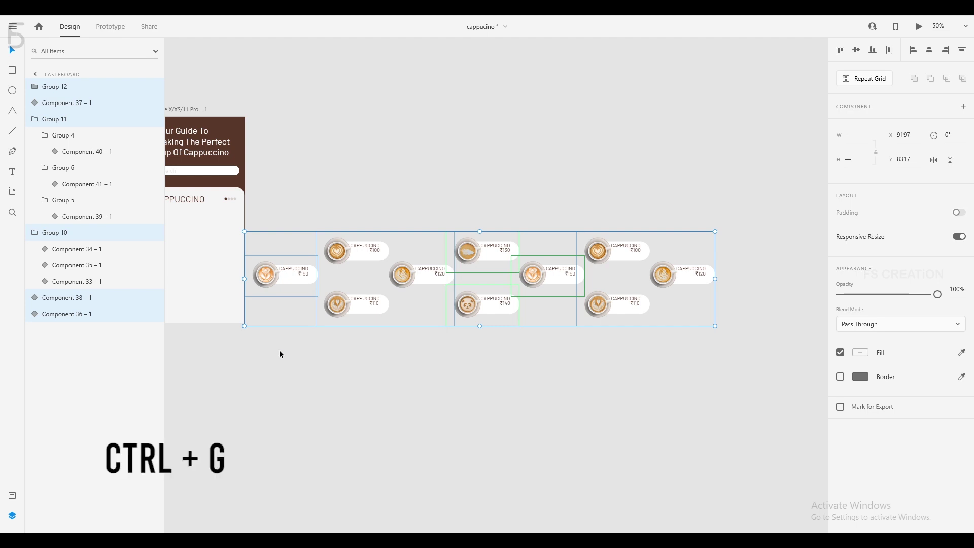
{"action": "key", "text": "ctrl+g"}
{"action": "left_click_drag", "start_coordinate": [418, 308], "coordinate": [534, 307]}
{"action": "left_click_drag", "start_coordinate": [582, 279], "coordinate": [442, 278]}
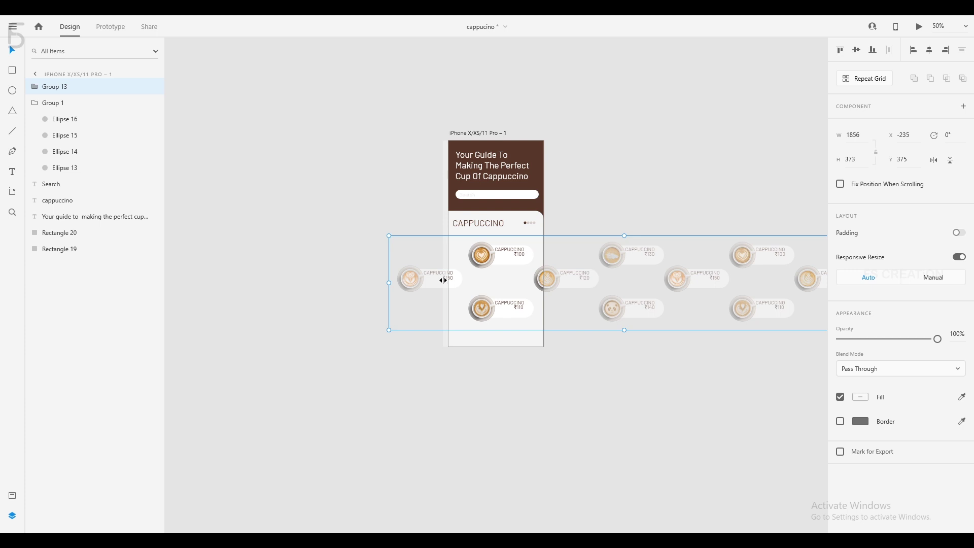
Adjust the card group's position on the artboard to X -234, Y 370
{"action": "key", "text": "ctrl+equal"}
{"action": "key", "text": "ctrl+equal"}
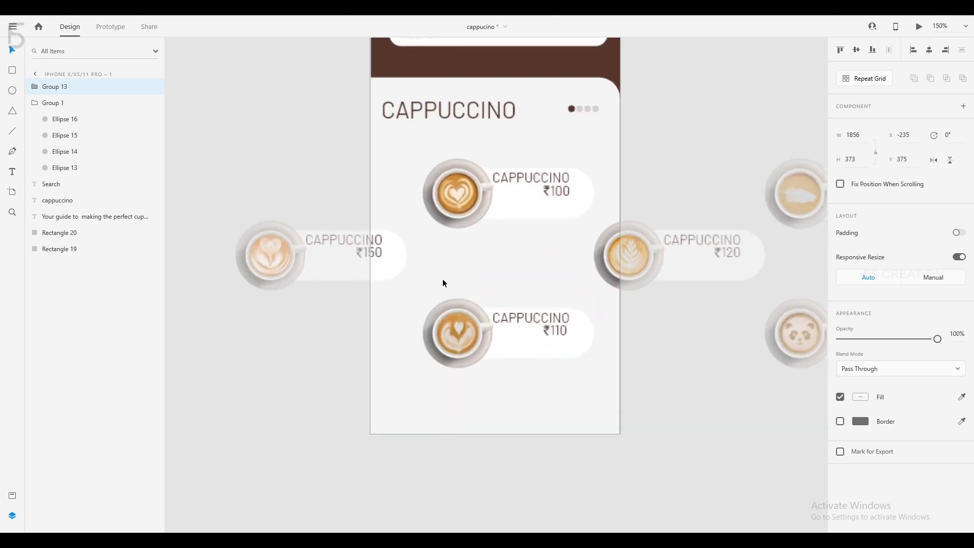
{"action": "left_click_drag", "start_coordinate": [505, 194], "coordinate": [442, 206]}
{"action": "scroll", "coordinate": [442, 205], "scroll_direction": "down", "scroll_amount": 3}
{"action": "scroll", "coordinate": [442, 206], "scroll_direction": "down", "scroll_amount": 3}
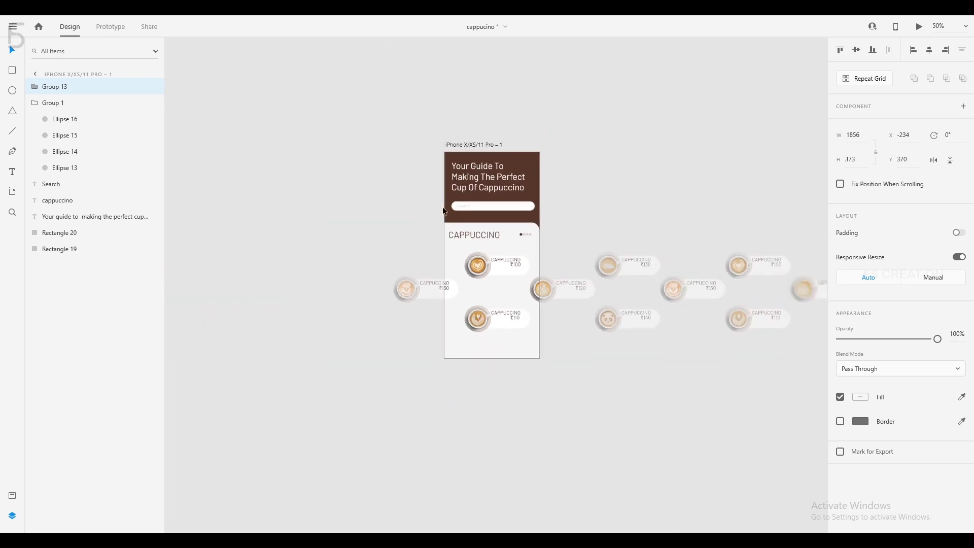
{"action": "scroll", "coordinate": [442, 206], "scroll_direction": "up", "scroll_amount": 2}
{"action": "left_click", "coordinate": [618, 173]}
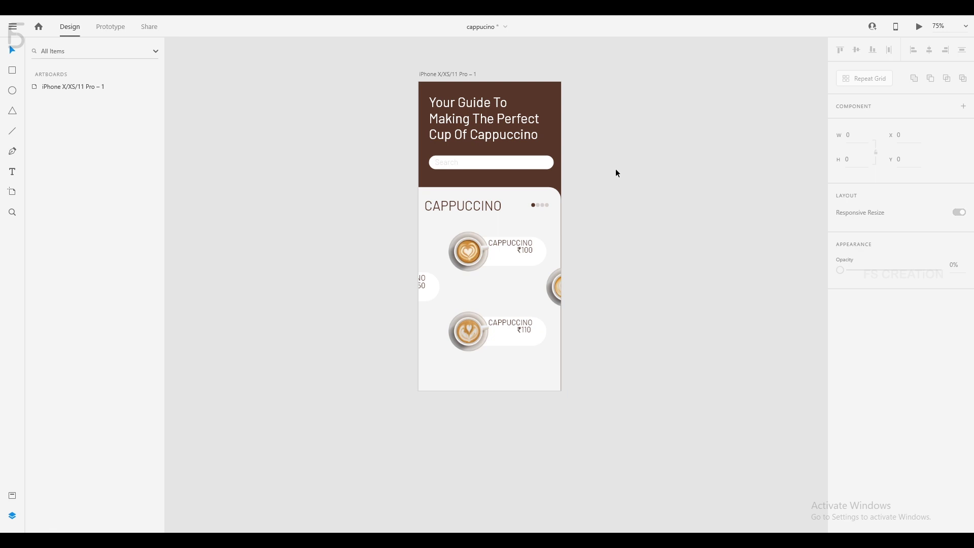
Import the coffee-beans PNG from the file folder onto the pasteboard
{"action": "key", "text": "alt+Tab"}
{"action": "left_click_drag", "start_coordinate": [634, 144], "coordinate": [512, 483]}
{"action": "key", "text": "alt+Tab"}
Scale the coffee-beans image to 525 × 268 and place it across the bottom of the artboard
{"action": "left_click_drag", "start_coordinate": [558, 452], "coordinate": [567, 252]}
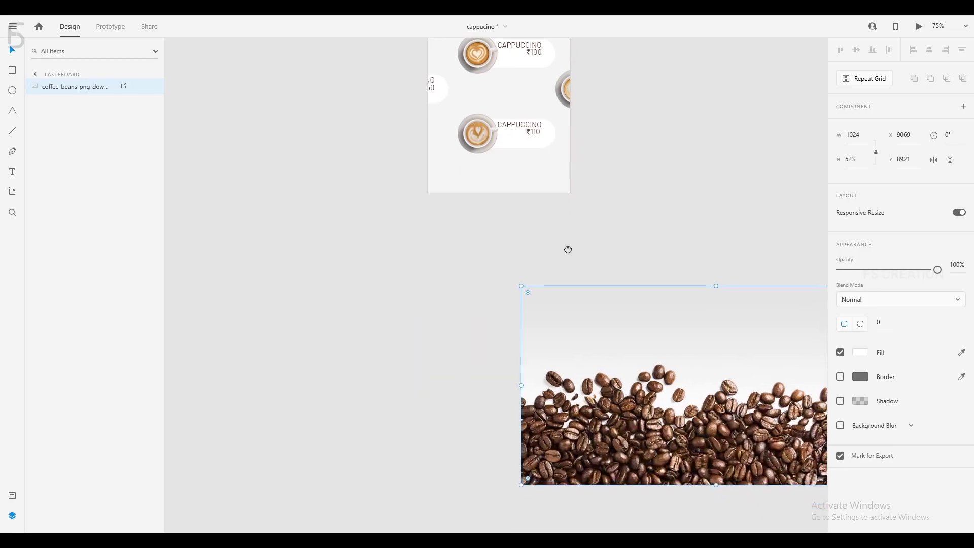
{"action": "left_click_drag", "start_coordinate": [662, 444], "coordinate": [461, 202]}
{"action": "left_click_drag", "start_coordinate": [470, 223], "coordinate": [480, 280]}
{"action": "scroll", "coordinate": [319, 159], "scroll_direction": "up", "scroll_amount": 1}
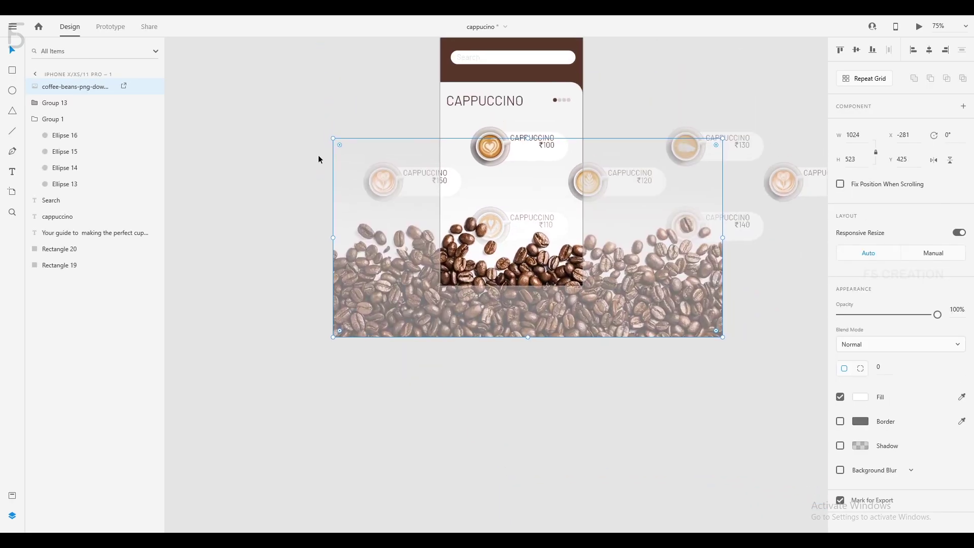
{"action": "left_click_drag", "start_coordinate": [333, 138], "coordinate": [521, 236]}
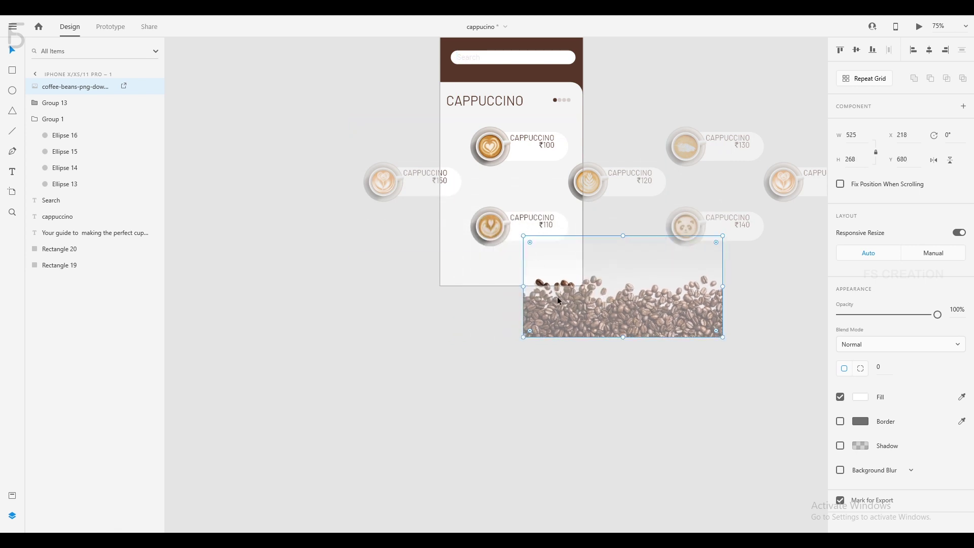
{"action": "left_click_drag", "start_coordinate": [548, 308], "coordinate": [465, 279]}
Reorder the layers so the coffee-beans image sits behind the cards, between Rectangle 20 and Rectangle 19
{"action": "left_click_drag", "start_coordinate": [66, 88], "coordinate": [87, 322]}
{"action": "left_click", "coordinate": [472, 257]}
{"action": "left_click_drag", "start_coordinate": [71, 265], "coordinate": [80, 240]}
{"action": "left_click", "coordinate": [335, 243]}
{"action": "left_click_drag", "start_coordinate": [537, 237], "coordinate": [507, 301]}
{"action": "key", "text": "ctrl+minus"}
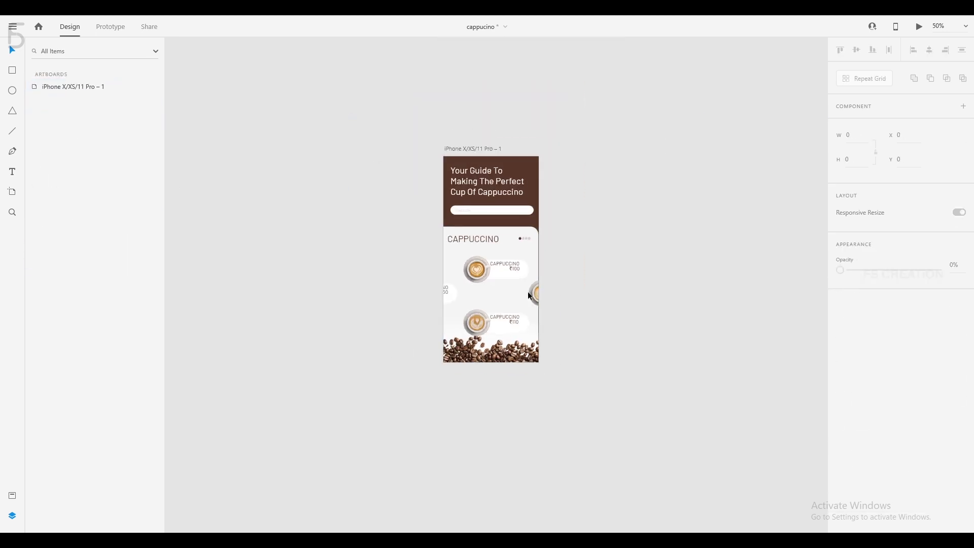
Move the search bar and the heading text slightly down within the brown header
{"action": "key", "text": "ctrl+equal"}
{"action": "key", "text": "ctrl+minus"}
{"action": "scroll", "coordinate": [546, 226], "scroll_direction": "up", "scroll_amount": 2}
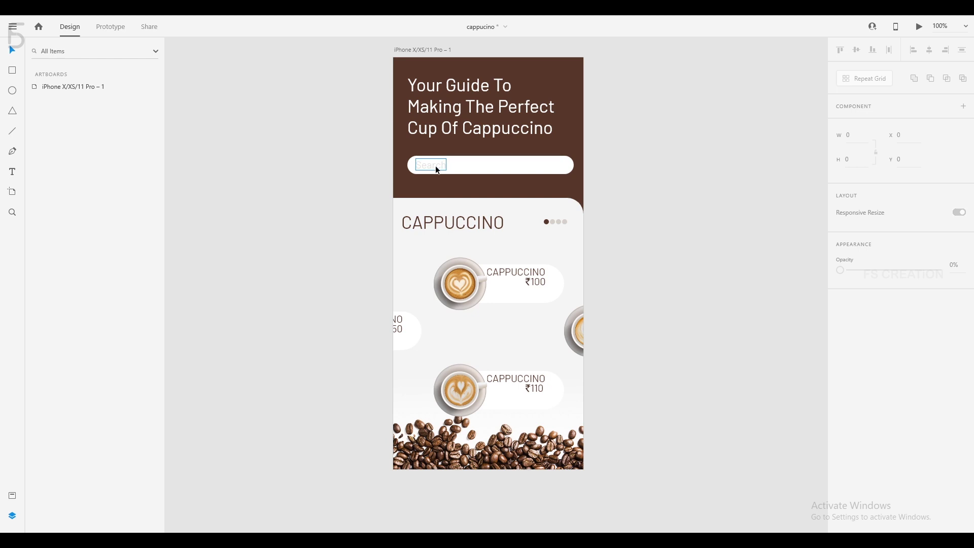
{"action": "left_click", "coordinate": [478, 173]}
{"action": "left_click_drag", "start_coordinate": [476, 170], "coordinate": [476, 173]}
{"action": "left_click_drag", "start_coordinate": [465, 133], "coordinate": [466, 145]}
Set the opacity of the Search placeholder text to 30%
{"action": "left_click", "coordinate": [431, 168]}
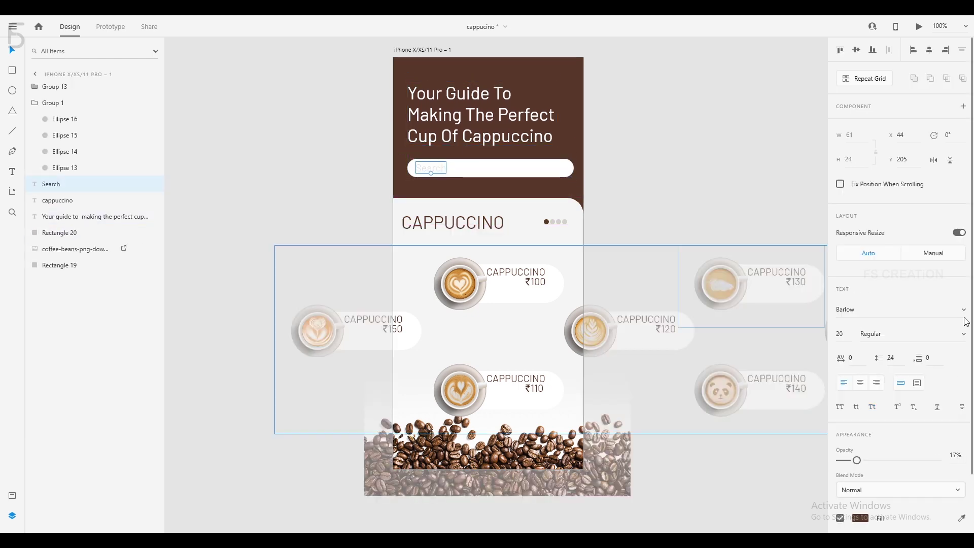
{"action": "left_click_drag", "start_coordinate": [872, 456], "coordinate": [869, 456]}
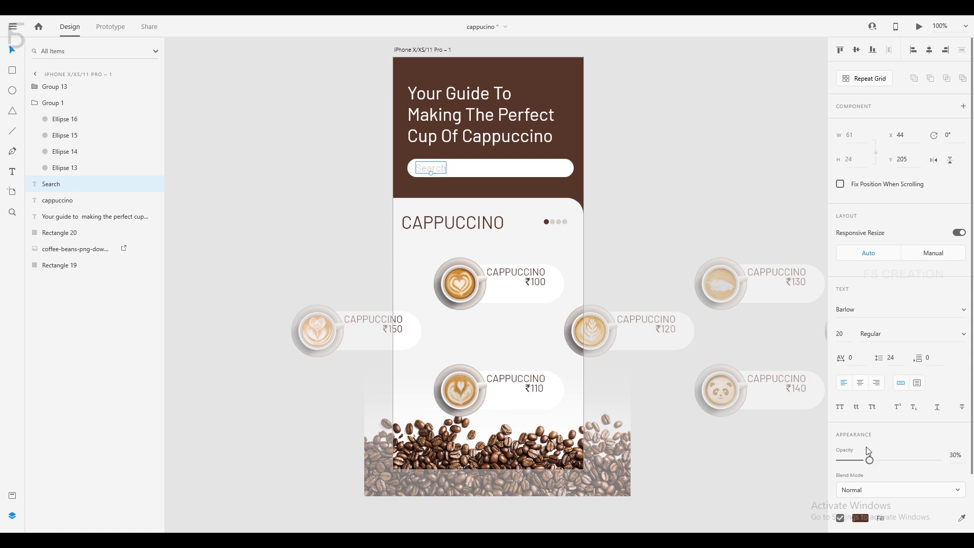
{"action": "left_click", "coordinate": [618, 173]}
Preview the cappuccino screen and close the preview
{"action": "key", "text": "ctrl+minus"}
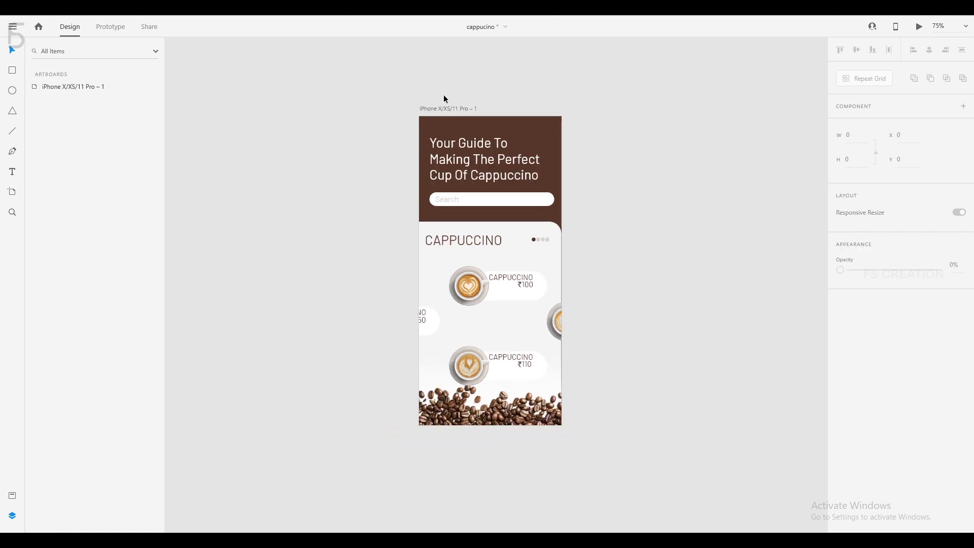
{"action": "left_click", "coordinate": [920, 28]}
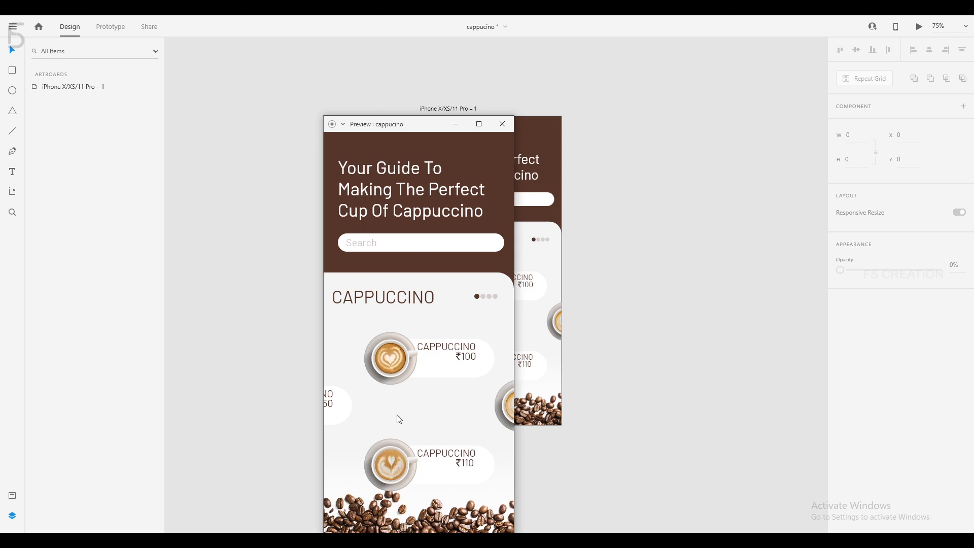
{"action": "left_click", "coordinate": [497, 126]}
Set the ₹100 card's hover transition in Prototype mode to Ease In-Out easing with a 2 s duration
{"action": "left_click", "coordinate": [464, 288]}
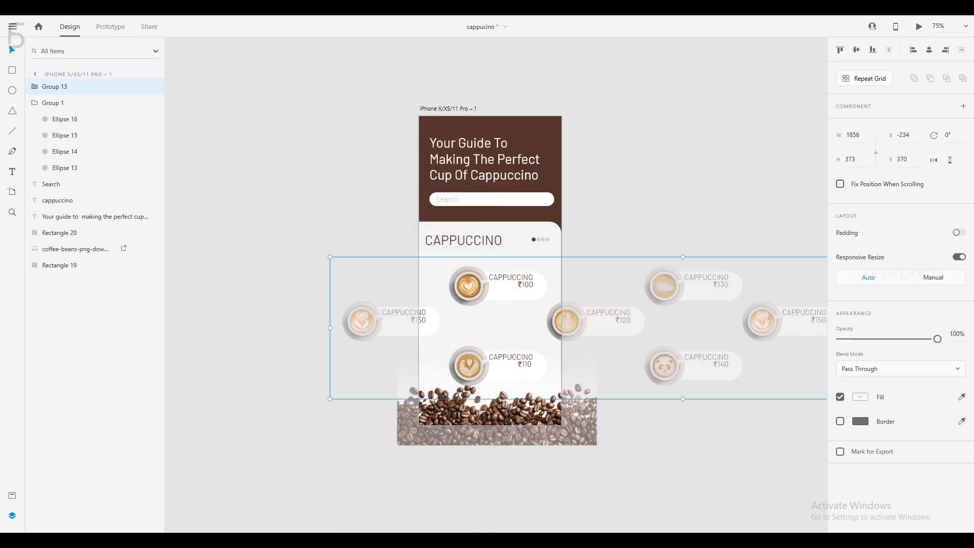
{"action": "left_click", "coordinate": [111, 29]}
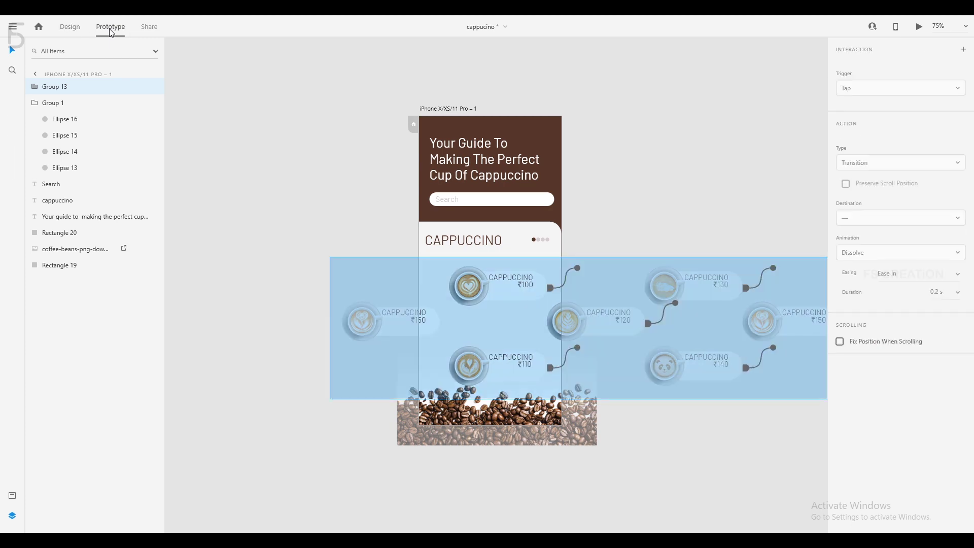
{"action": "key", "text": "ctrl+2"}
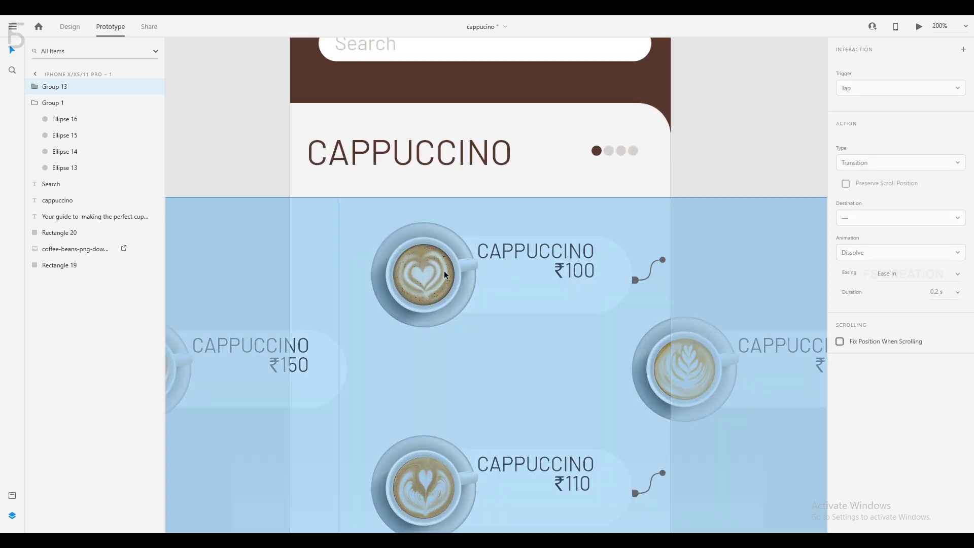
{"action": "double_click", "coordinate": [445, 274]}
{"action": "double_click", "coordinate": [444, 270]}
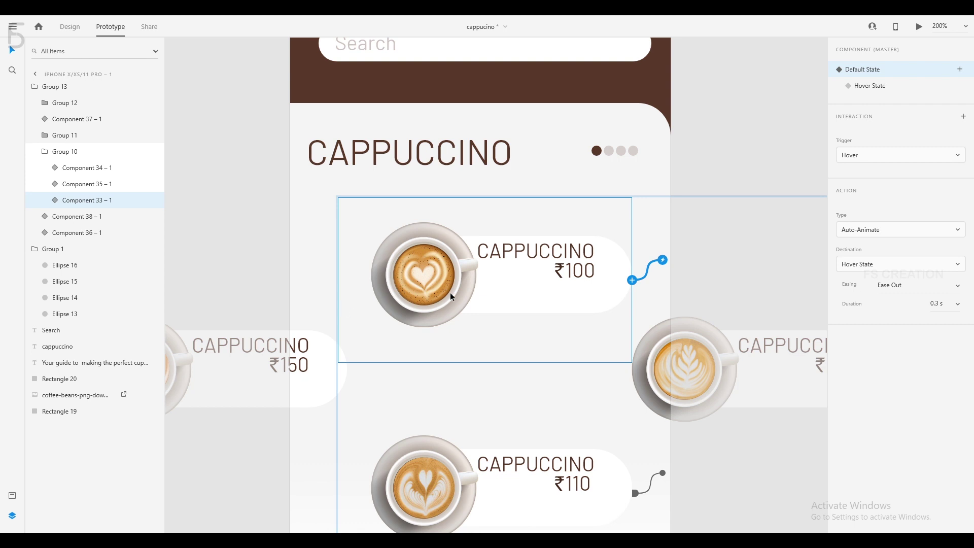
{"action": "left_click", "coordinate": [956, 292]}
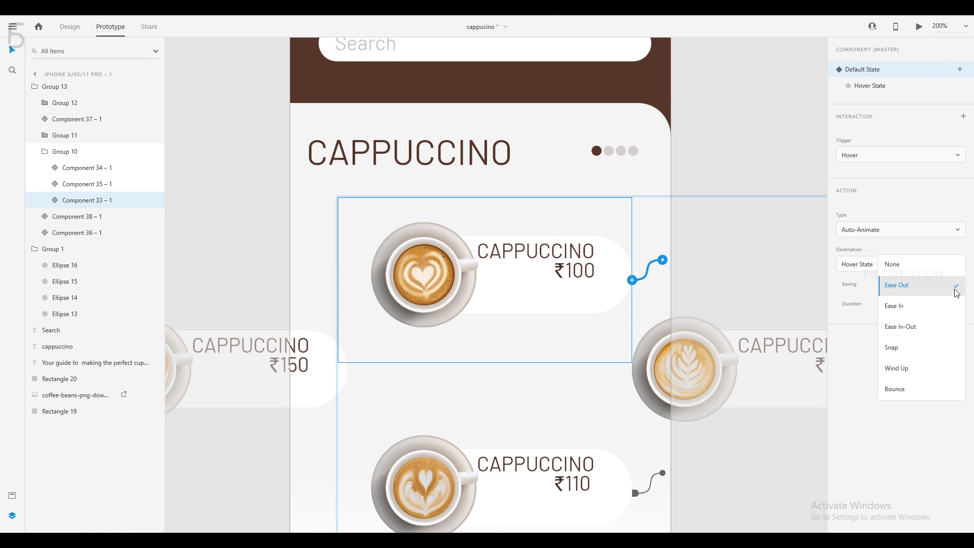
{"action": "left_click", "coordinate": [938, 325]}
{"action": "left_click", "coordinate": [952, 310]}
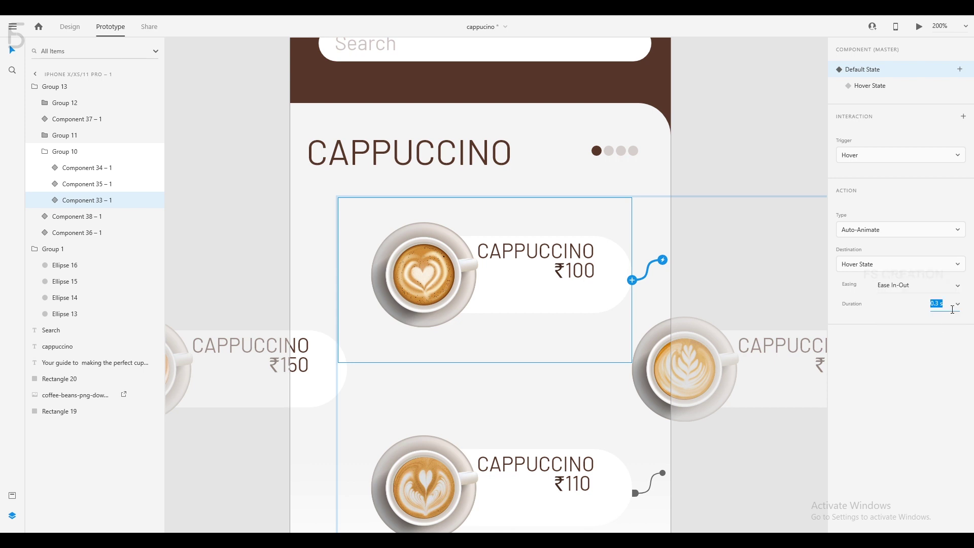
{"action": "type", "text": "2"}
Set the hover transition of the ₹110 card above the coffee beans to Ease In-Out with a 5 s duration
{"action": "scroll", "coordinate": [591, 326], "scroll_direction": "down", "scroll_amount": 3}
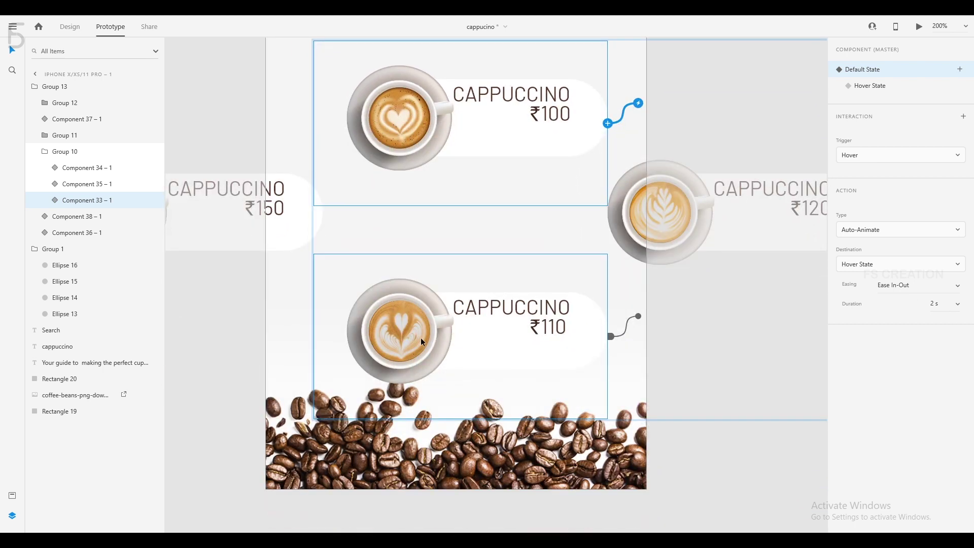
{"action": "left_click", "coordinate": [421, 338]}
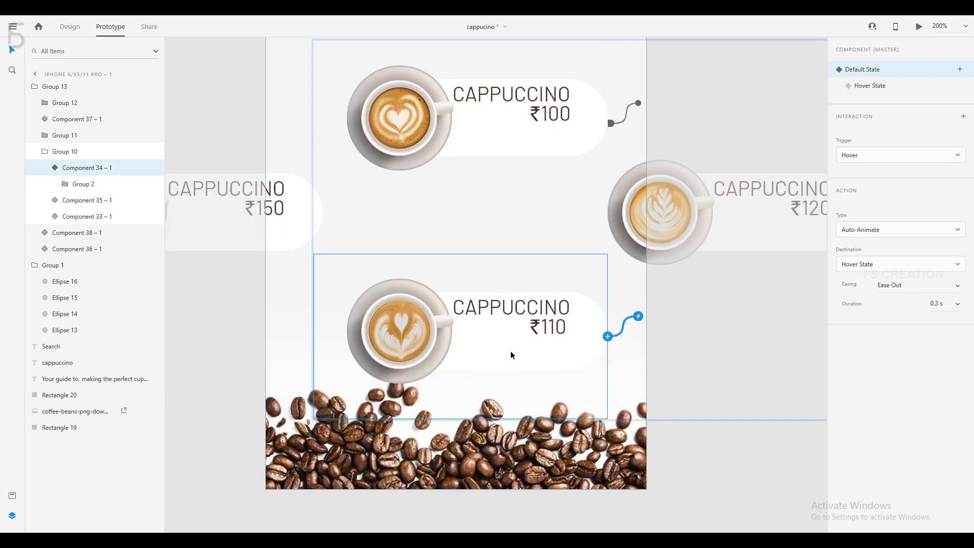
{"action": "left_click", "coordinate": [956, 293]}
{"action": "left_click", "coordinate": [944, 331]}
{"action": "left_click", "coordinate": [950, 305]}
{"action": "type", "text": "5"}
{"action": "key", "text": "Return"}
Set the hover transition duration of the ₹120 card at the artboard's right edge to 5 s
{"action": "left_click", "coordinate": [659, 213]}
{"action": "left_click", "coordinate": [950, 304]}
{"action": "type", "text": "5"}
{"action": "key", "text": "Return"}
Set the hover easing of the ₹130, ₹140 and ₹150 cards beyond the artboard to Ease In-Out
{"action": "left_click", "coordinate": [457, 330]}
{"action": "scroll", "coordinate": [762, 358], "scroll_direction": "right", "scroll_amount": 5}
{"action": "left_click", "coordinate": [646, 179]}
{"action": "left_click", "coordinate": [647, 392]}
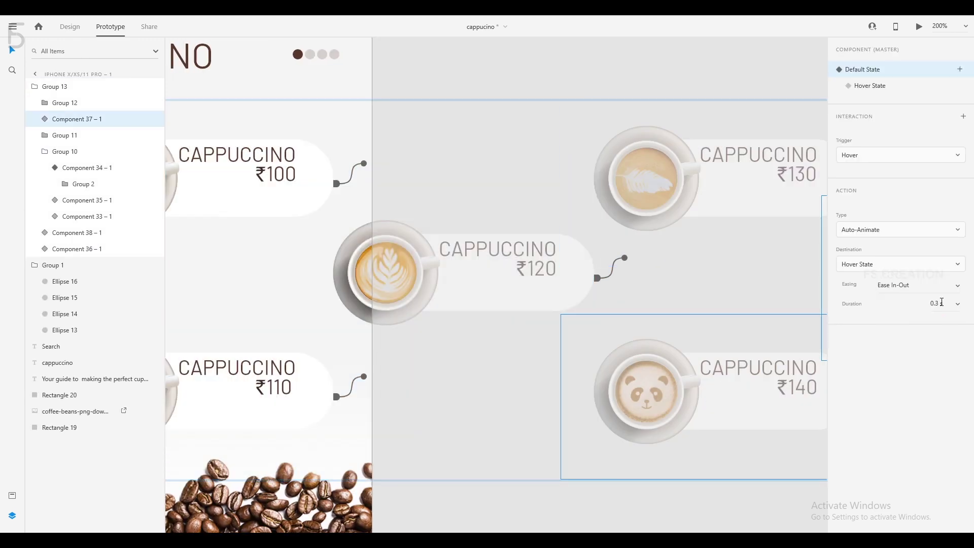
{"action": "left_click", "coordinate": [716, 248]}
{"action": "left_click_drag", "start_coordinate": [716, 248], "coordinate": [513, 274]}
{"action": "double_click", "coordinate": [482, 148]}
{"action": "left_click_drag", "start_coordinate": [761, 273], "coordinate": [406, 284]}
Set the repeated ₹100 and ₹110 cards' hover easing to Ease In-Out, with a 2 s duration for the ₹110 card
{"action": "double_click", "coordinate": [599, 182]}
{"action": "left_click", "coordinate": [958, 286]}
{"action": "left_click", "coordinate": [900, 326]}
{"action": "double_click", "coordinate": [659, 395]}
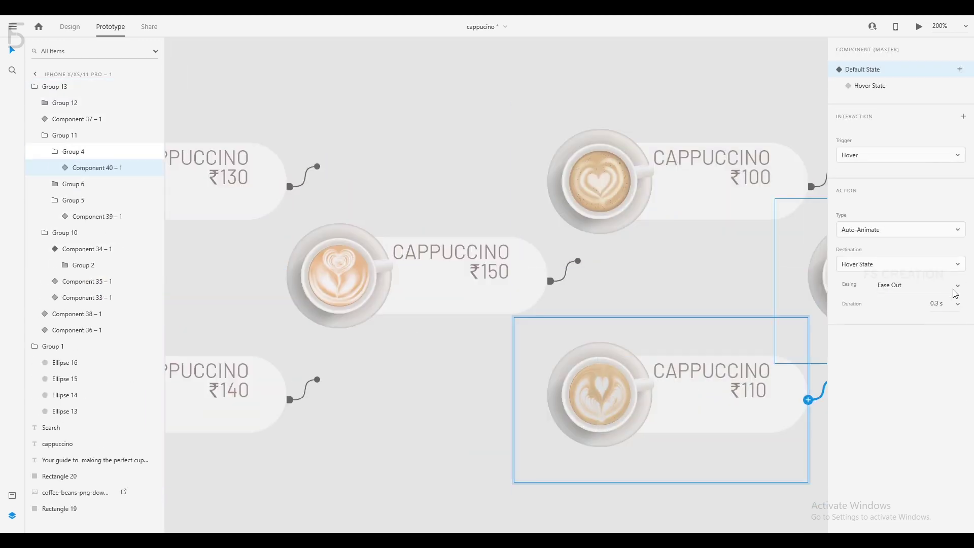
{"action": "left_click", "coordinate": [957, 286]}
{"action": "left_click", "coordinate": [900, 332]}
{"action": "left_click", "coordinate": [938, 304]}
{"action": "type", "text": "2"}
Set the last ₹120 card in the row to an Ease In-Out hover transition lasting 2 s
{"action": "left_click_drag", "start_coordinate": [736, 279], "coordinate": [361, 246]}
{"action": "double_click", "coordinate": [500, 245]}
{"action": "left_click", "coordinate": [957, 286]}
Preview the cappuccino artboard to check the card hover animations, and close the preview
{"action": "key", "text": "ctrl+minus"}
{"action": "key", "text": "ctrl+minus"}
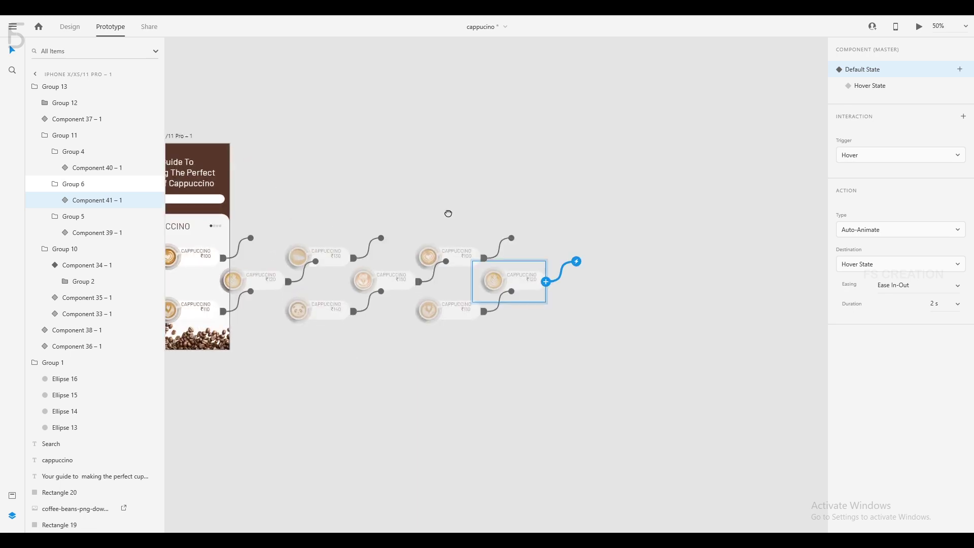
{"action": "left_click_drag", "start_coordinate": [448, 213], "coordinate": [779, 223]}
{"action": "left_click", "coordinate": [503, 147]}
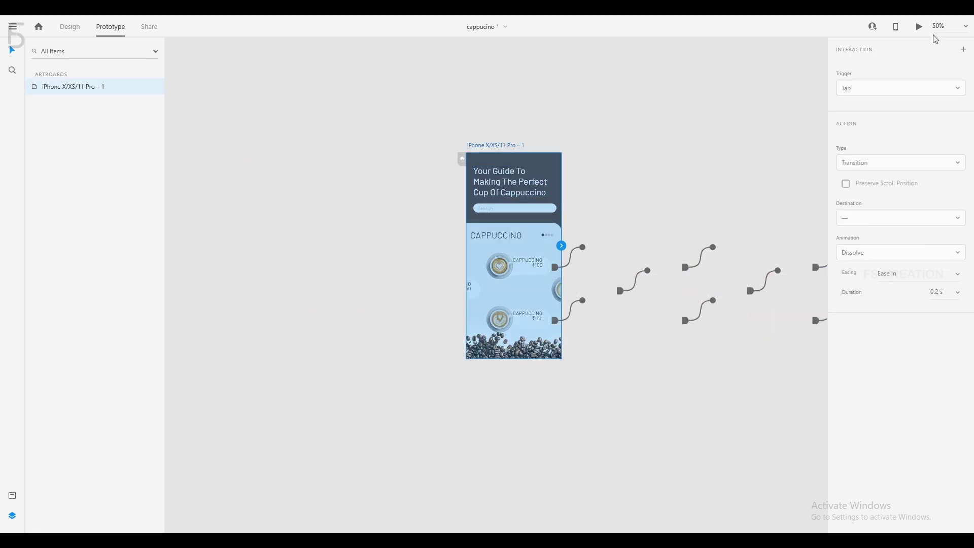
{"action": "left_click", "coordinate": [918, 29]}
{"action": "left_click_drag", "start_coordinate": [440, 125], "coordinate": [648, 36]}
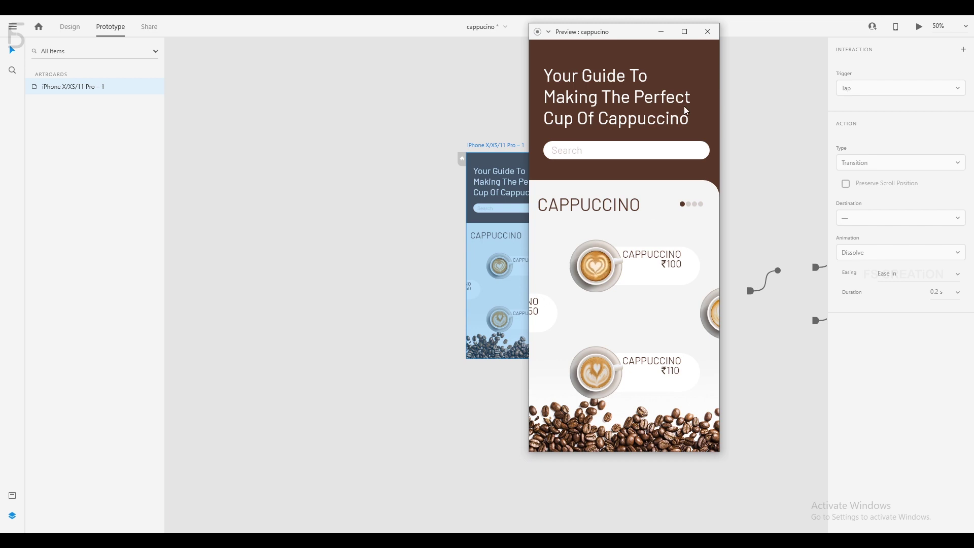
{"action": "left_click", "coordinate": [708, 31]}
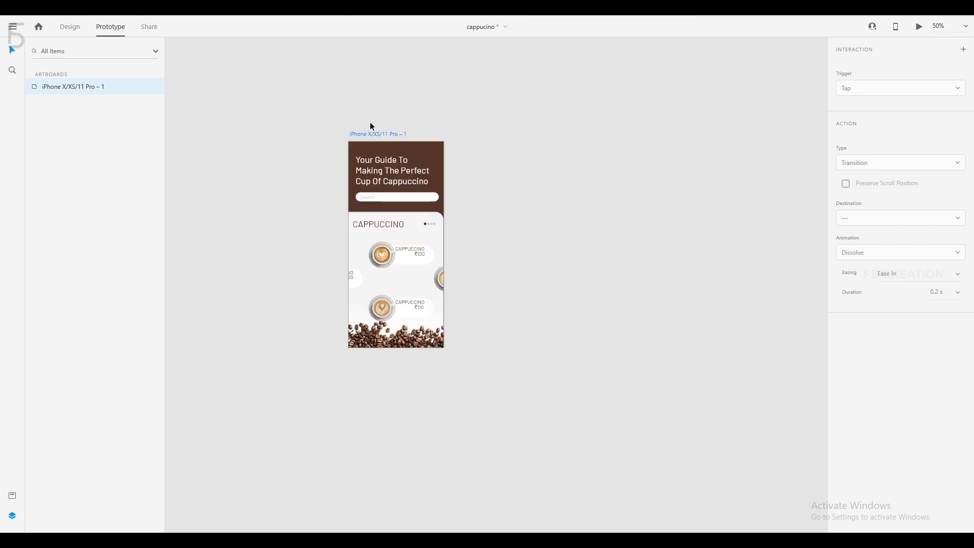
Duplicate the first artboard, space the copy well to its right, and shift the copy's card group left to centre the ₹120 card
{"action": "left_click", "coordinate": [408, 102]}
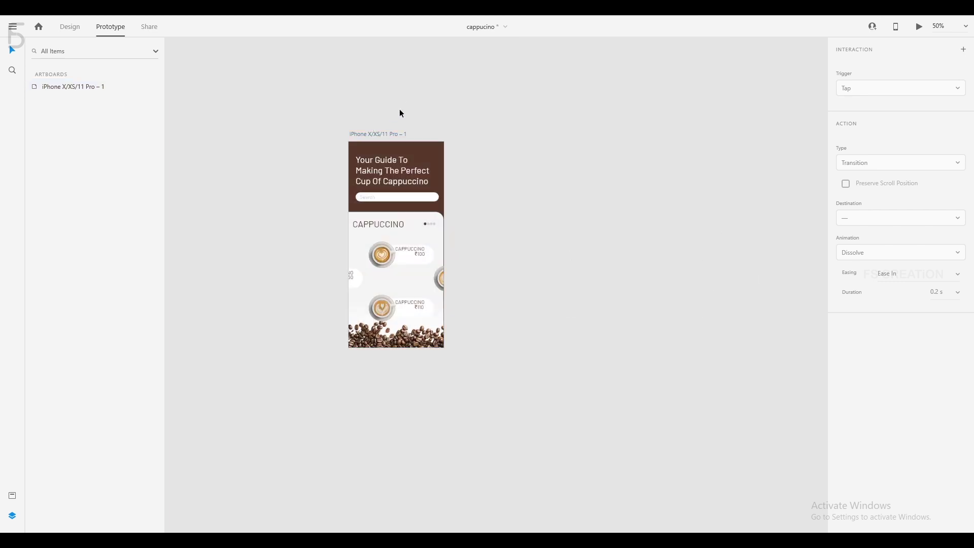
{"action": "left_click", "coordinate": [384, 135]}
{"action": "key", "text": "ctrl+d"}
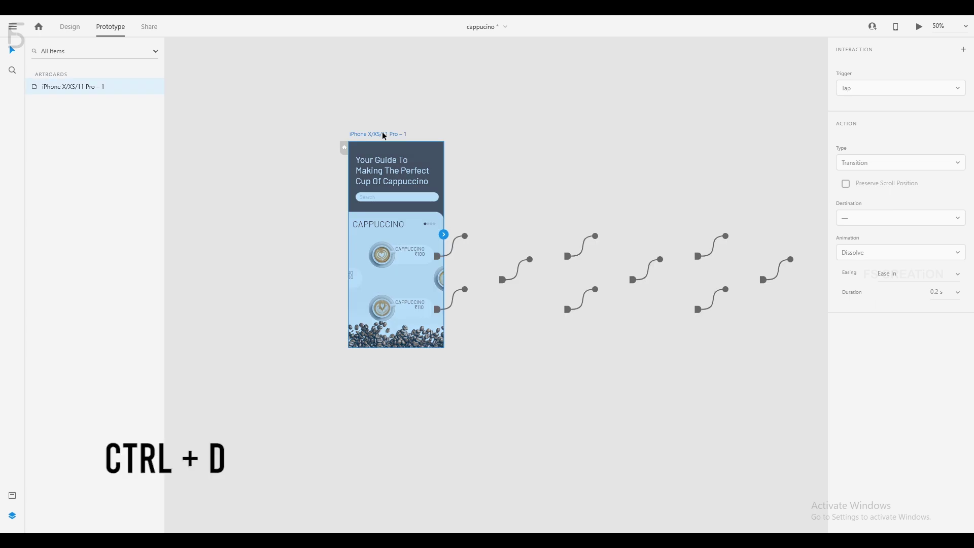
{"action": "key", "text": "ctrl+d"}
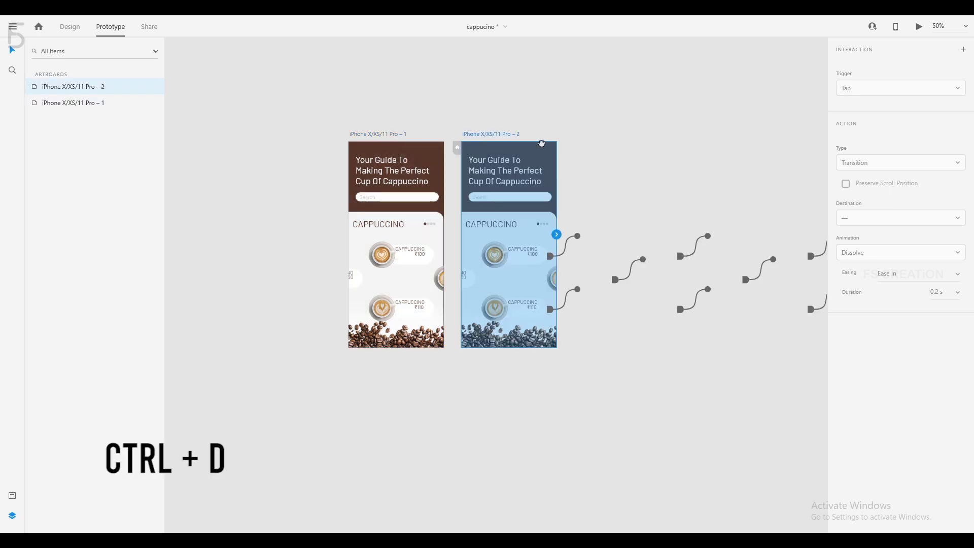
{"action": "left_click_drag", "start_coordinate": [542, 143], "coordinate": [614, 149]}
{"action": "left_click", "coordinate": [613, 262]}
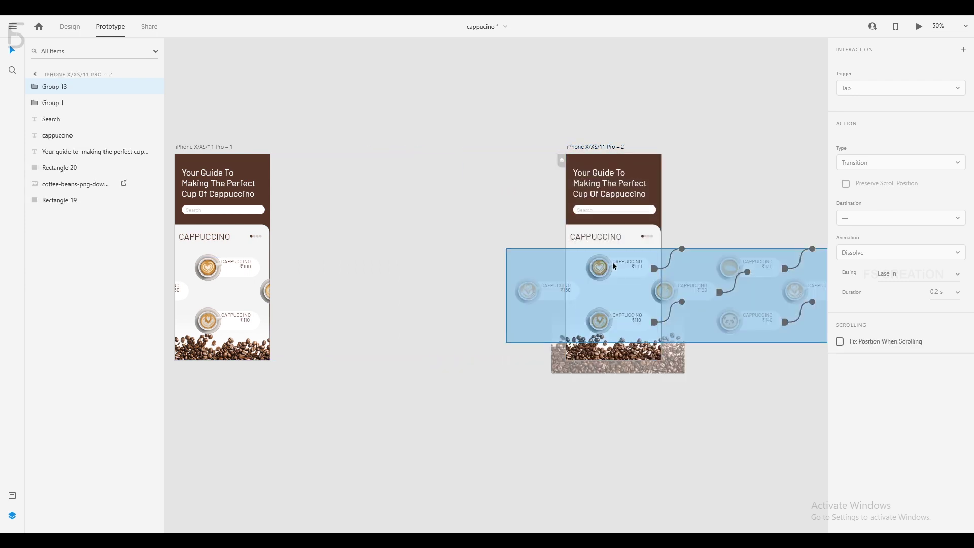
{"action": "left_click_drag", "start_coordinate": [613, 262], "coordinate": [548, 262]}
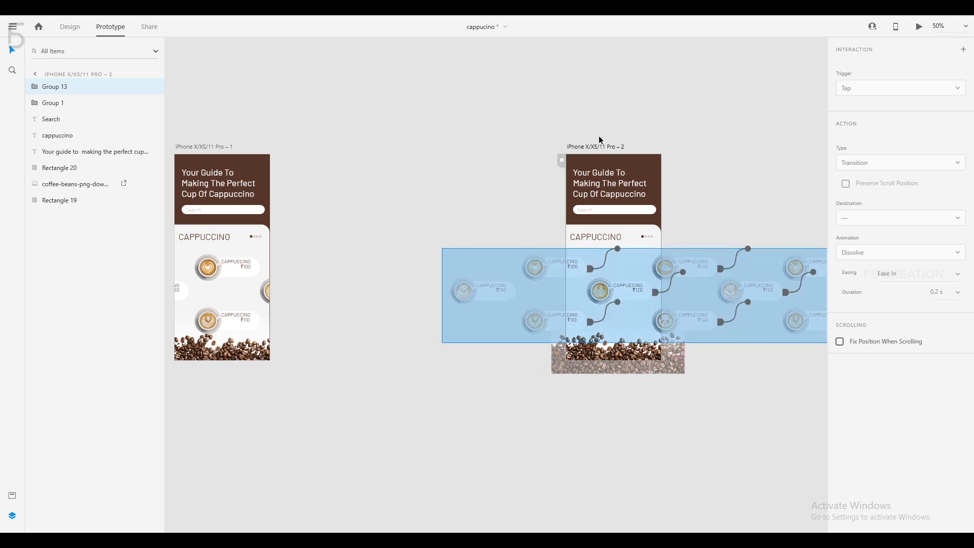
Duplicate the second artboard with wide spacing and shift the copy's card group left to show the ₹130 and ₹140 cards
{"action": "left_click", "coordinate": [606, 151]}
{"action": "left_click_drag", "start_coordinate": [624, 147], "coordinate": [595, 178]}
{"action": "key", "text": "ctrl+d"}
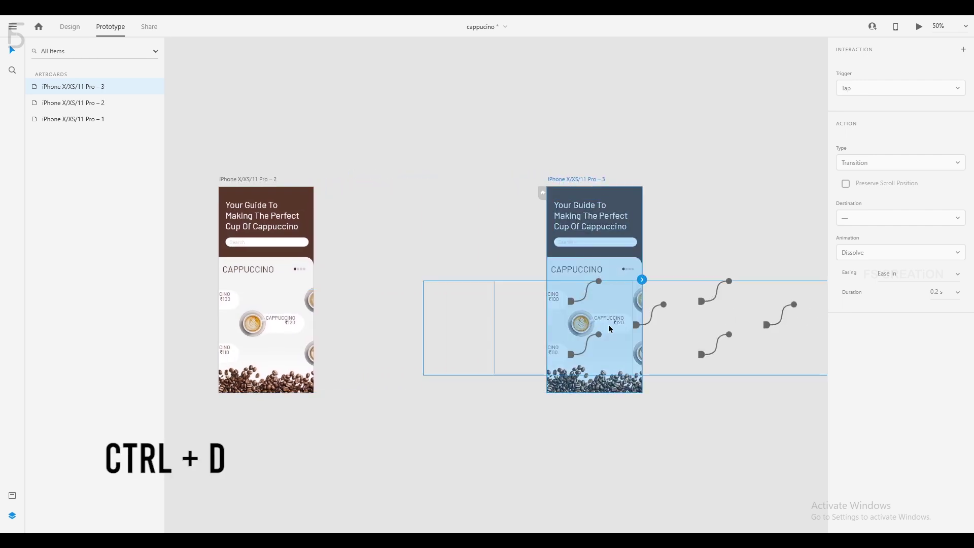
{"action": "left_click", "coordinate": [610, 329]}
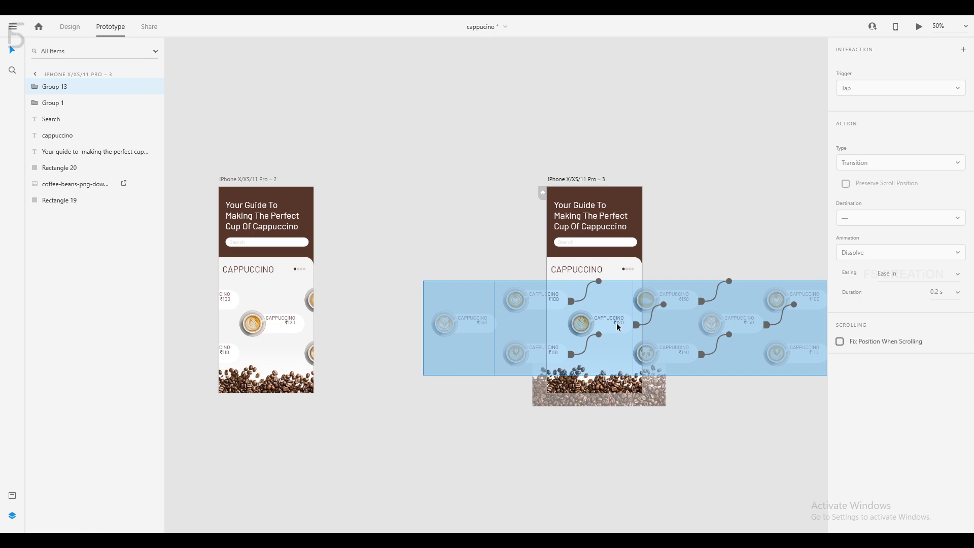
{"action": "left_click_drag", "start_coordinate": [618, 327], "coordinate": [539, 331]}
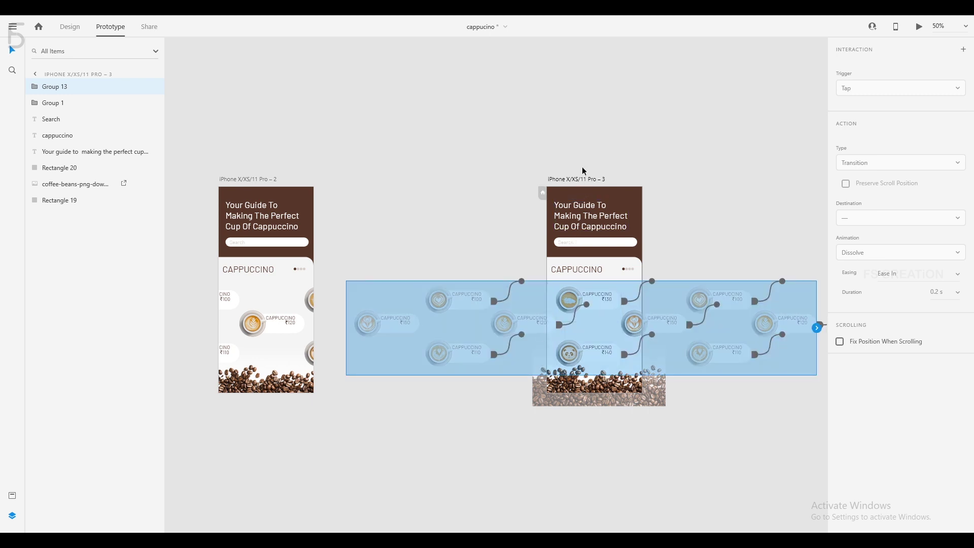
Duplicate the third artboard with wide spacing and shift the copy's card group left to centre the ₹150 card
{"action": "left_click_drag", "start_coordinate": [581, 178], "coordinate": [306, 205]}
{"action": "key", "text": "ctrl+d"}
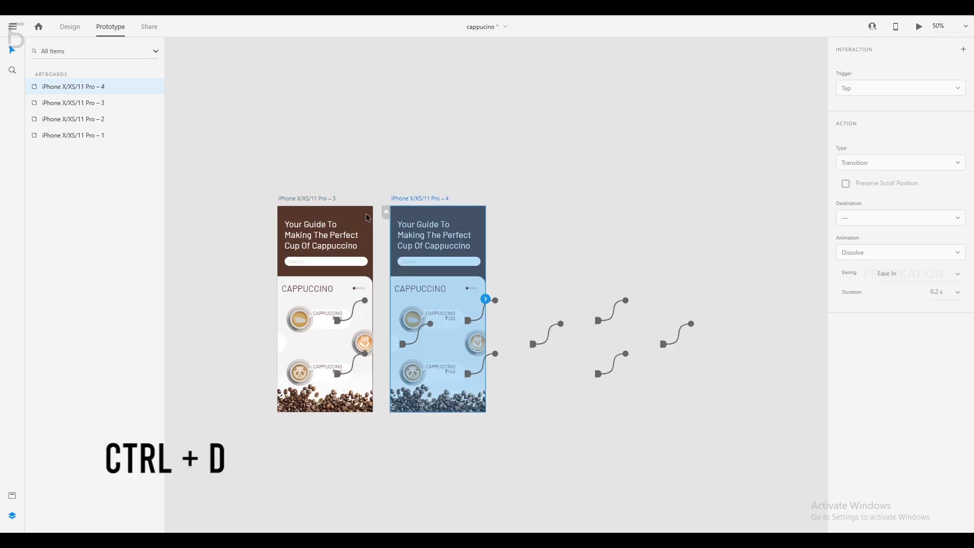
{"action": "left_click_drag", "start_coordinate": [431, 198], "coordinate": [652, 197]}
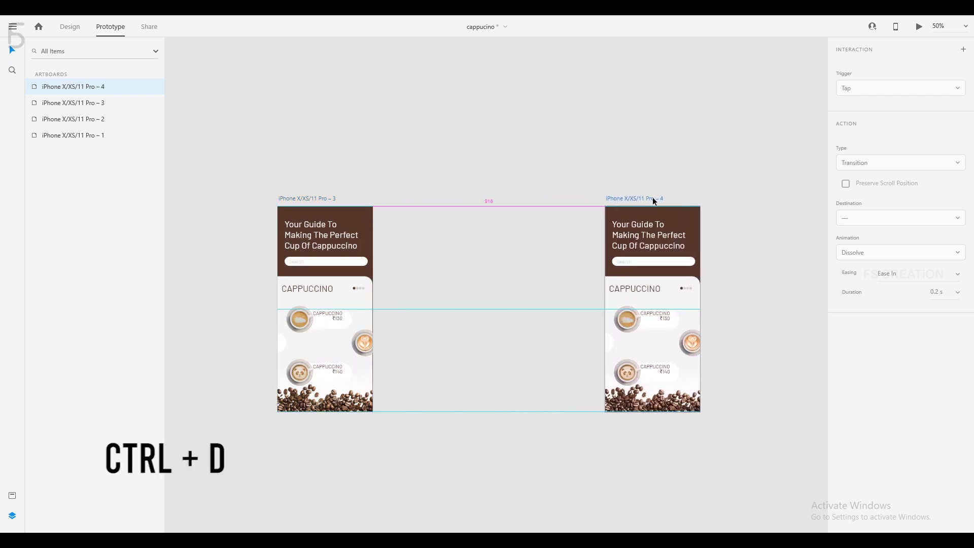
{"action": "left_click", "coordinate": [659, 319]}
{"action": "left_click_drag", "start_coordinate": [660, 319], "coordinate": [610, 298]}
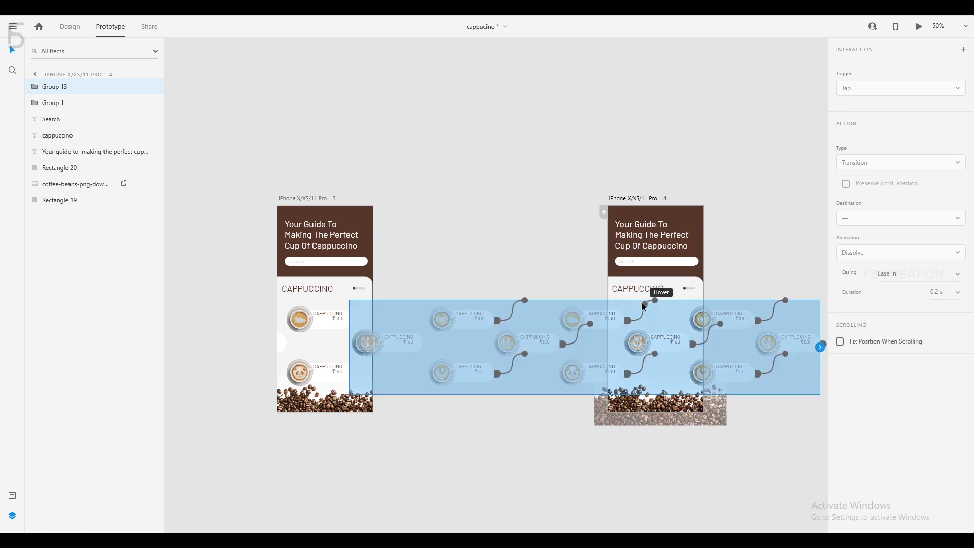
{"action": "key", "text": "ctrl+d"}
{"action": "left_click_drag", "start_coordinate": [640, 339], "coordinate": [646, 343]}
Duplicate the fourth artboard with wide spacing and shift the copy's card group left to show the repeated ₹100 and ₹110 cards
{"action": "left_click", "coordinate": [651, 200]}
{"action": "key", "text": "ctrl+d"}
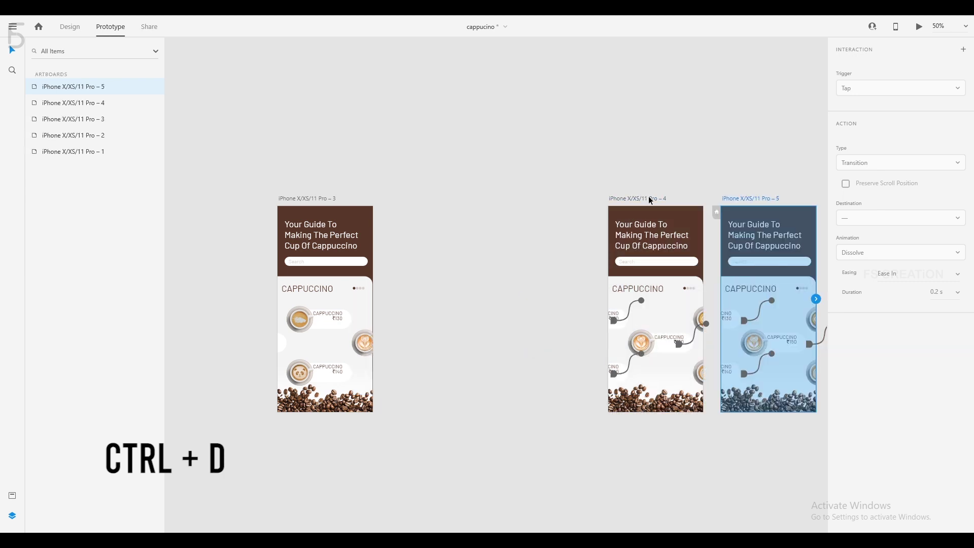
{"action": "scroll", "coordinate": [507, 203], "scroll_direction": "right", "scroll_amount": 5}
{"action": "left_click_drag", "start_coordinate": [421, 189], "coordinate": [625, 189]}
{"action": "left_click", "coordinate": [668, 329]}
{"action": "left_click_drag", "start_coordinate": [668, 328], "coordinate": [590, 324]}
Review the five artboards in order, checking which cards each one shows
{"action": "left_click", "coordinate": [484, 212]}
{"action": "key", "text": "ctrl+minus"}
{"action": "key", "text": "ctrl+minus"}
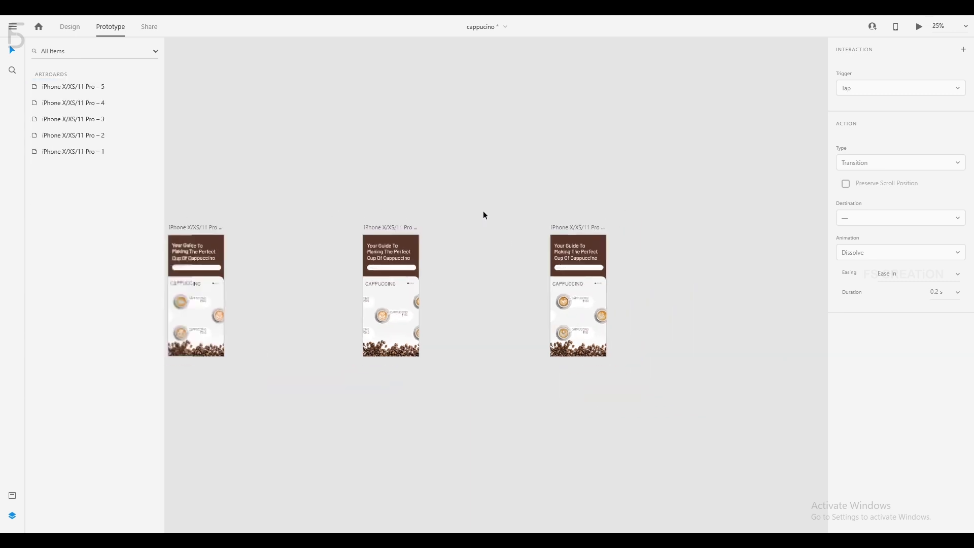
{"action": "key", "text": "ctrl+plus"}
{"action": "left_click_drag", "start_coordinate": [286, 225], "coordinate": [769, 172]}
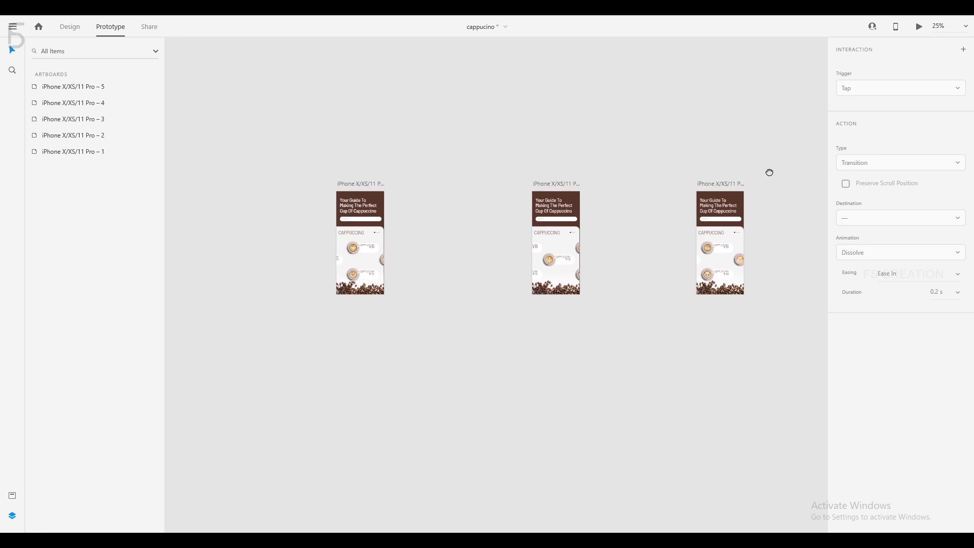
{"action": "key", "text": "ctrl+plus"}
{"action": "left_click_drag", "start_coordinate": [484, 196], "coordinate": [968, 200]}
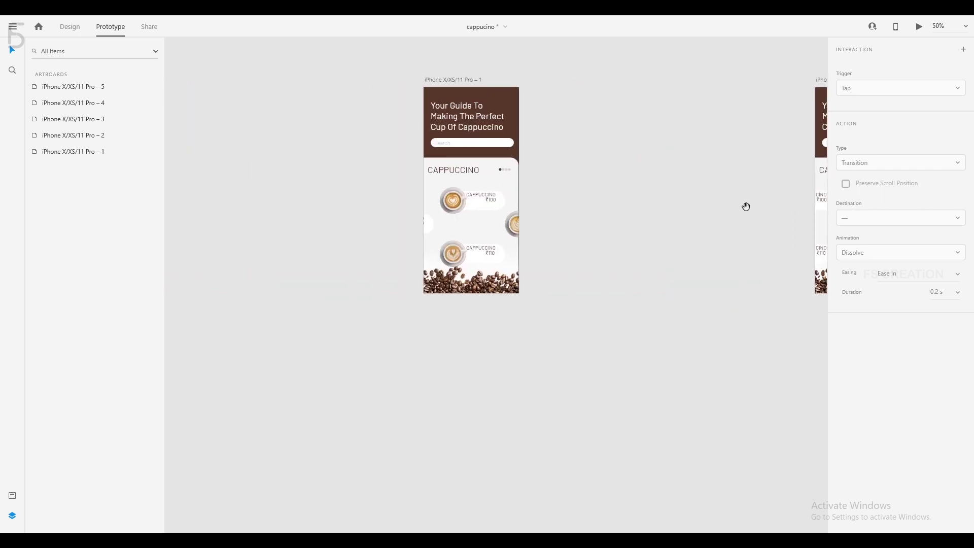
{"action": "left_click_drag", "start_coordinate": [746, 206], "coordinate": [295, 213]}
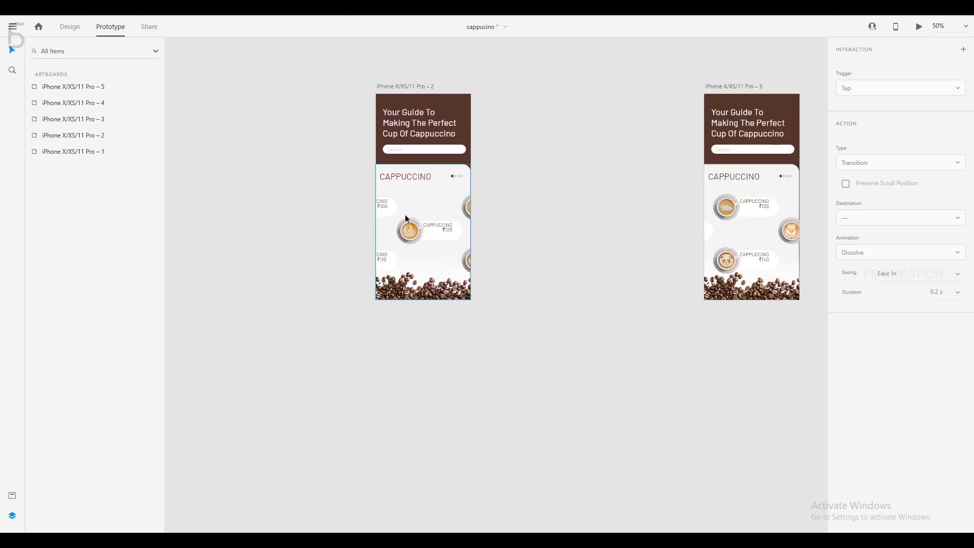
{"action": "left_click_drag", "start_coordinate": [674, 206], "coordinate": [433, 211]}
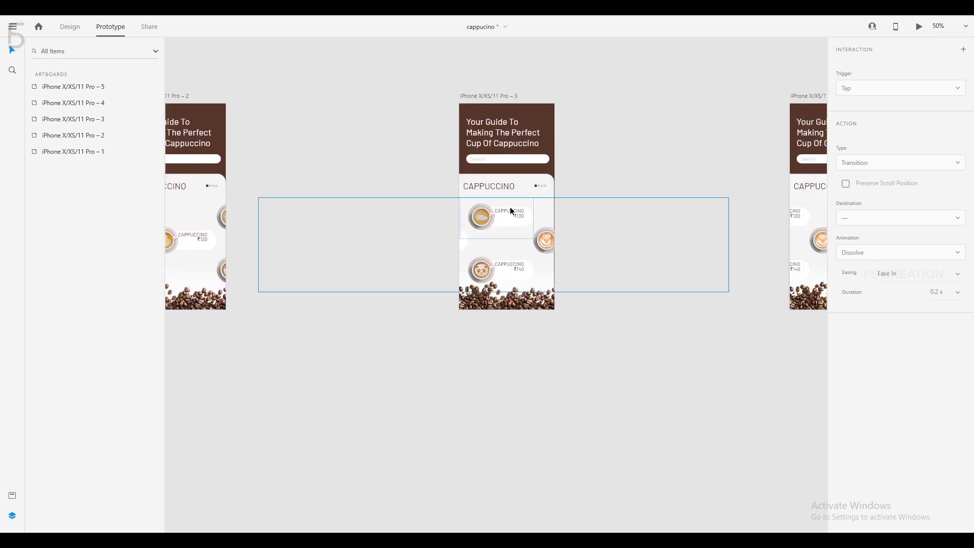
{"action": "left_click_drag", "start_coordinate": [631, 264], "coordinate": [433, 243]}
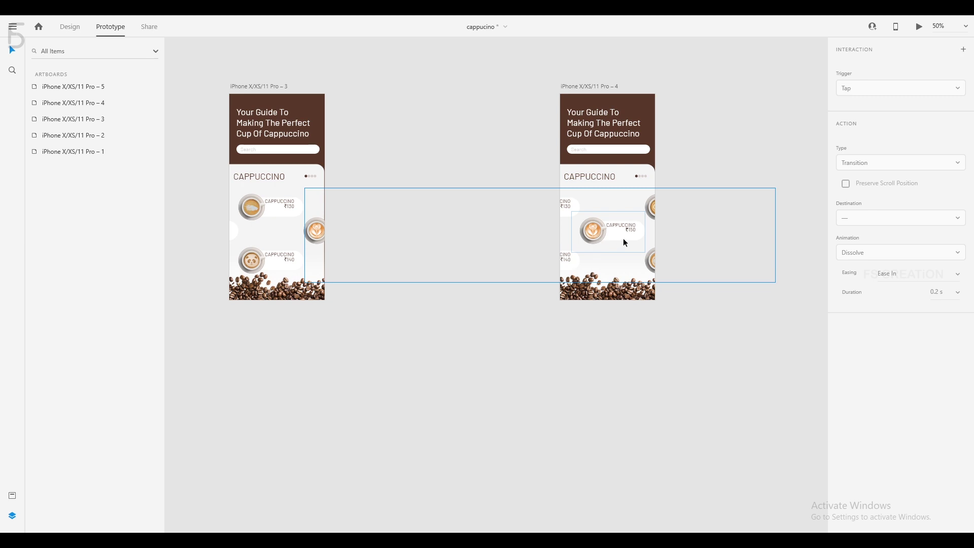
{"action": "left_click_drag", "start_coordinate": [676, 229], "coordinate": [291, 235]}
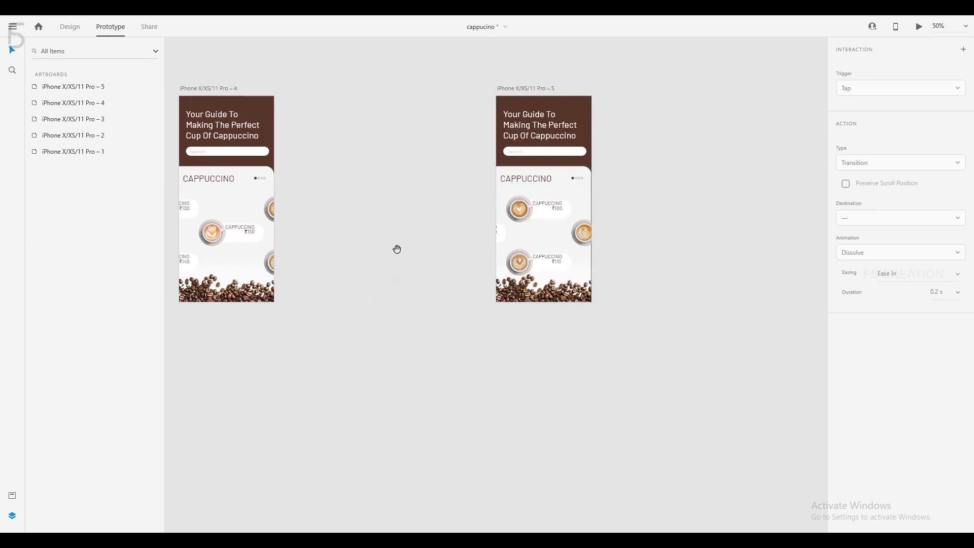
Link the first artboard's card group to the second artboard with a Drag trigger, Auto-Animate action and Ease In-Out easing
{"action": "left_click_drag", "start_coordinate": [397, 249], "coordinate": [898, 231]}
{"action": "left_click_drag", "start_coordinate": [466, 263], "coordinate": [737, 262]}
{"action": "key", "text": "ctrl+plus"}
{"action": "key", "text": "ctrl+minus"}
{"action": "key", "text": "ctrl+minus"}
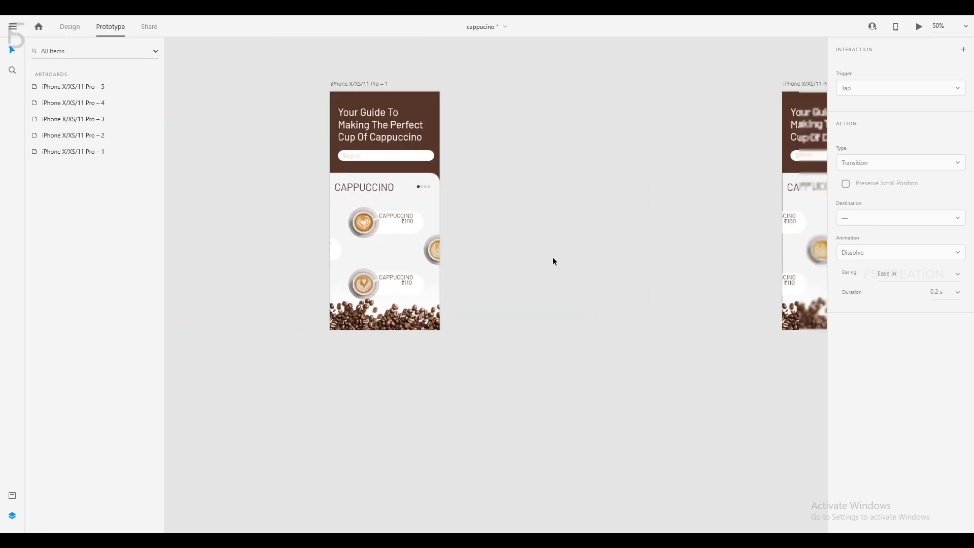
{"action": "left_click", "coordinate": [457, 268]}
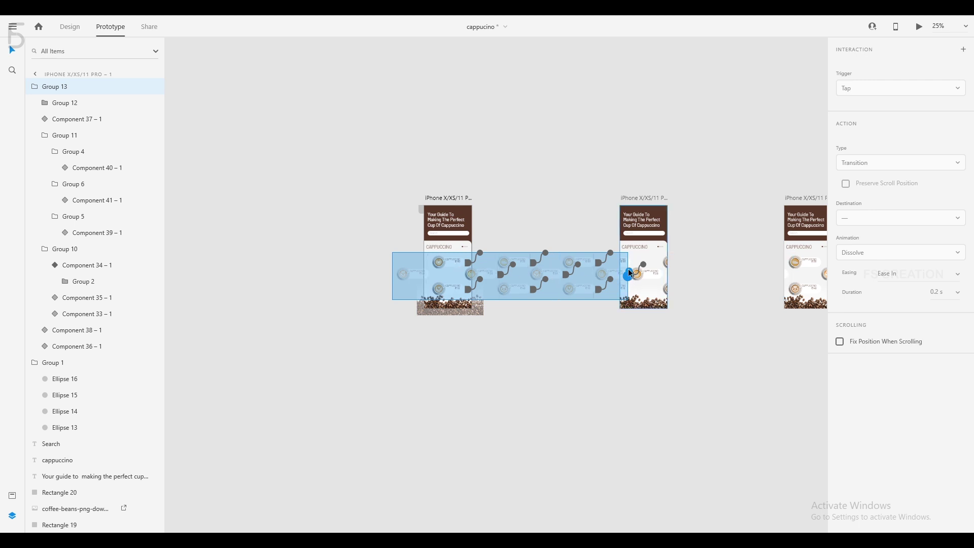
{"action": "left_click_drag", "start_coordinate": [628, 276], "coordinate": [659, 230]}
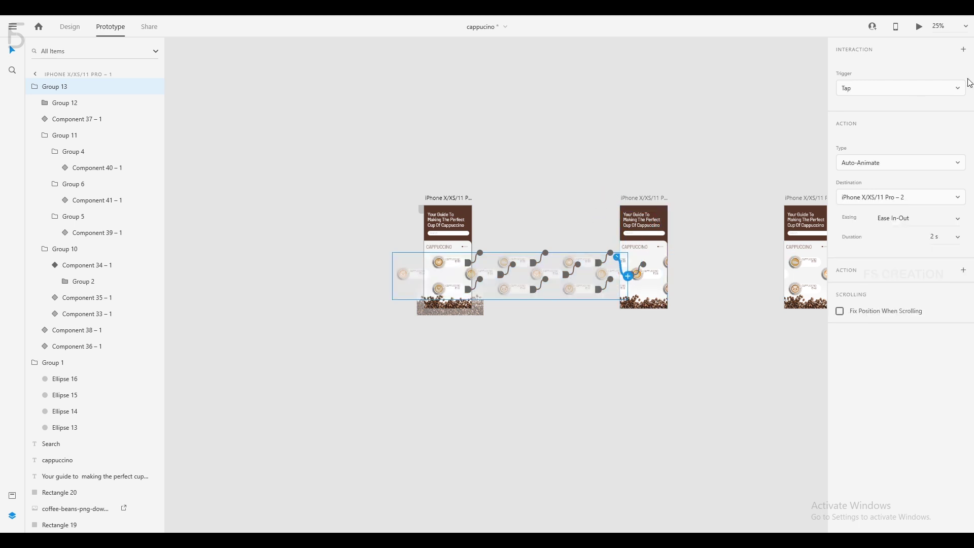
{"action": "left_click", "coordinate": [958, 88]}
{"action": "left_click", "coordinate": [923, 108]}
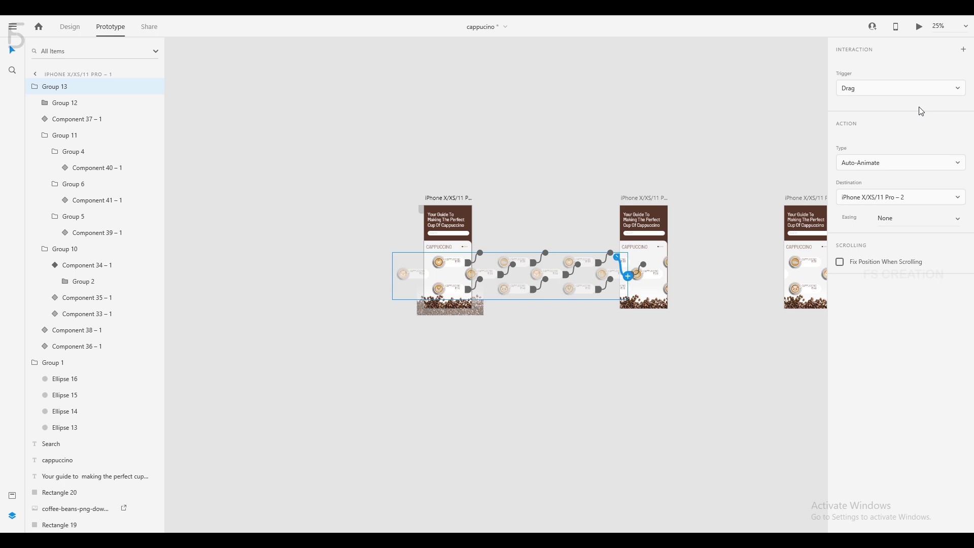
{"action": "left_click", "coordinate": [957, 219]}
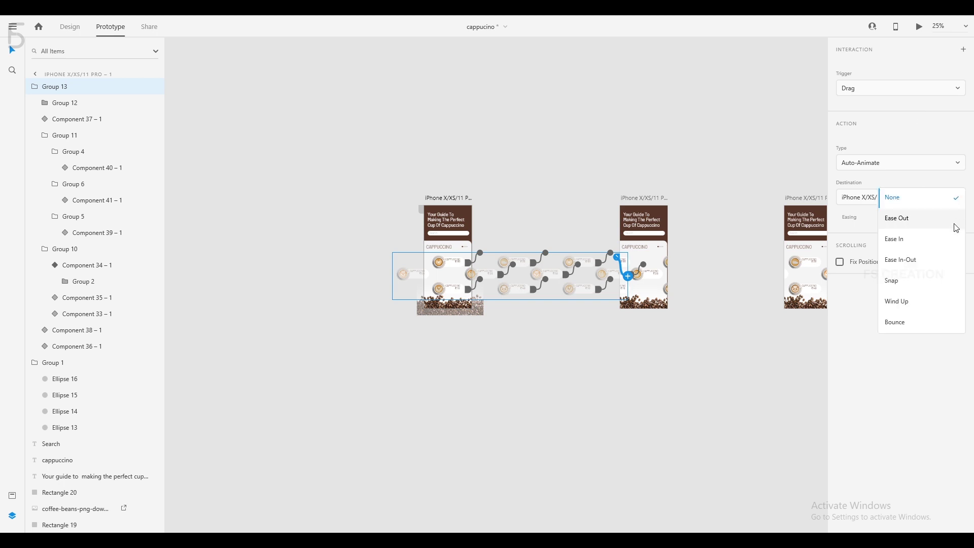
{"action": "left_click", "coordinate": [935, 262]}
Link the second artboard's card group to the third artboard and the third's to the fourth, using Drag-triggered Auto-Animate with Ease In-Out
{"action": "left_click", "coordinate": [666, 277]}
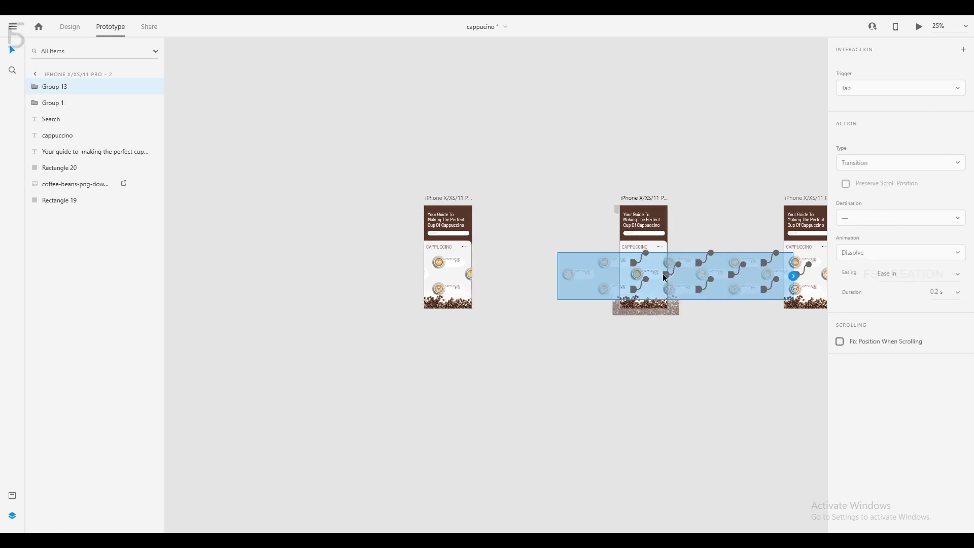
{"action": "left_click_drag", "start_coordinate": [747, 233], "coordinate": [533, 215]}
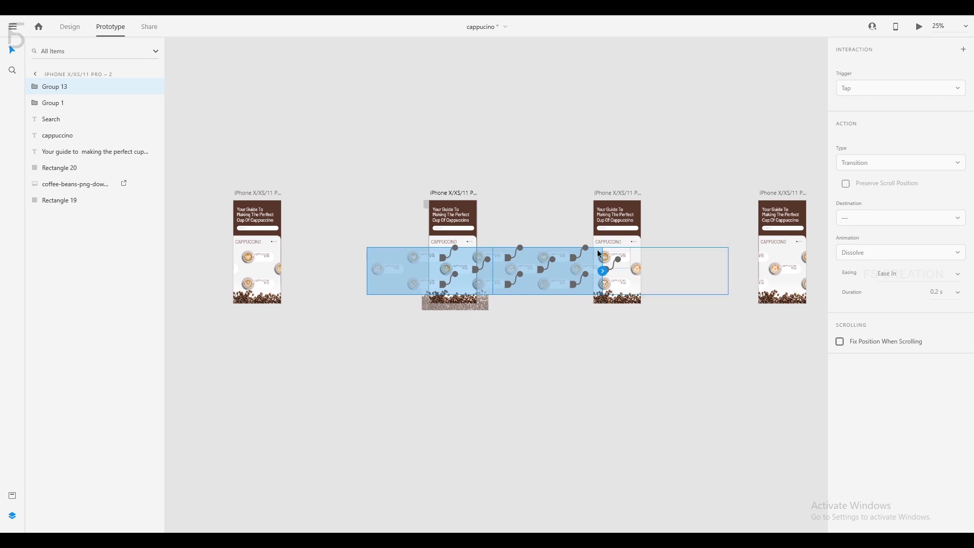
{"action": "left_click_drag", "start_coordinate": [603, 272], "coordinate": [626, 208]}
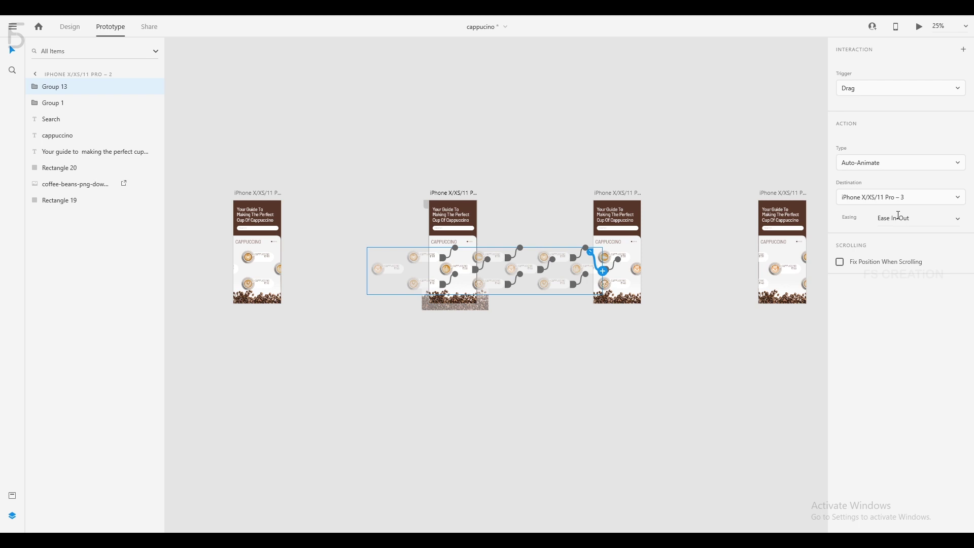
{"action": "left_click", "coordinate": [612, 275]}
{"action": "left_click_drag", "start_coordinate": [681, 257], "coordinate": [633, 223]}
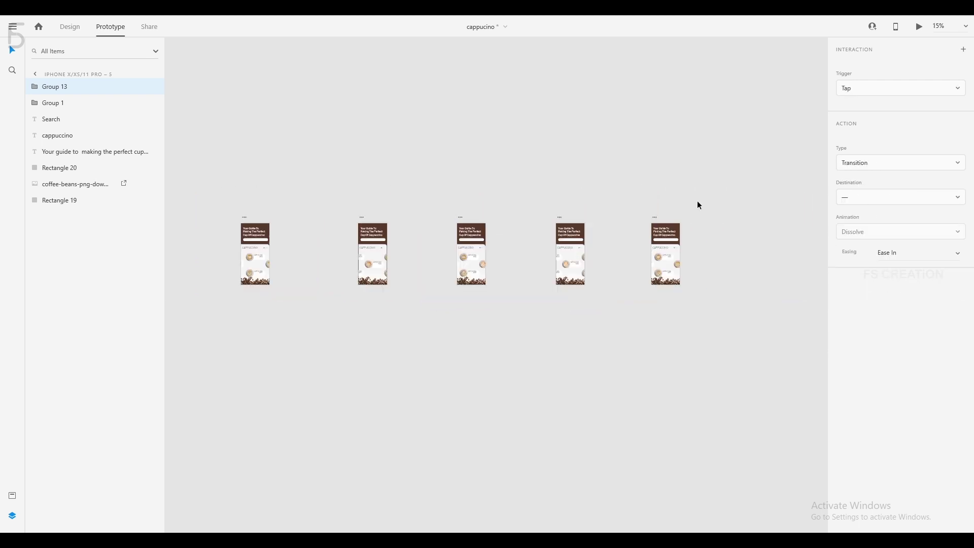
Link the fifth artboard back to the first with a Time trigger, Auto-Animate, no easing and a 0 s duration
{"action": "left_click", "coordinate": [699, 205]}
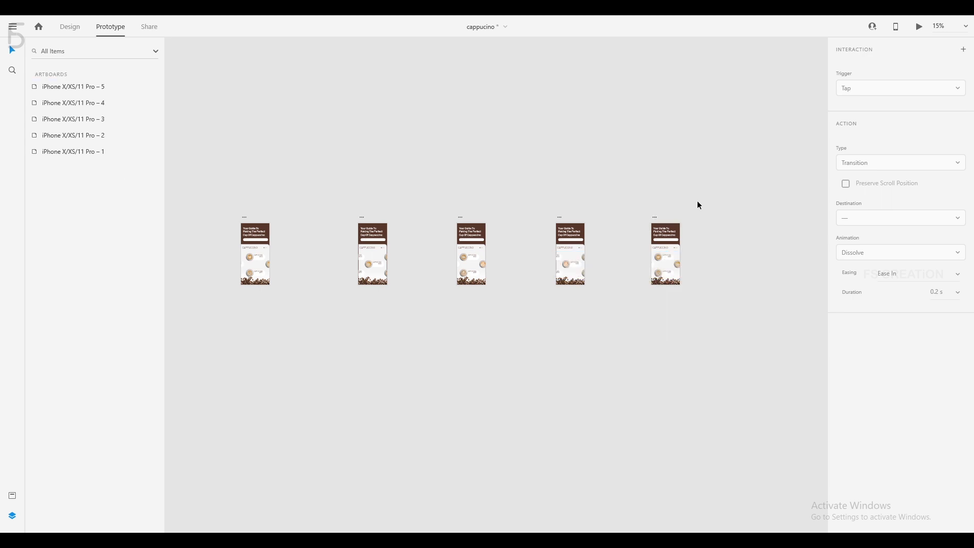
{"action": "left_click", "coordinate": [665, 228]}
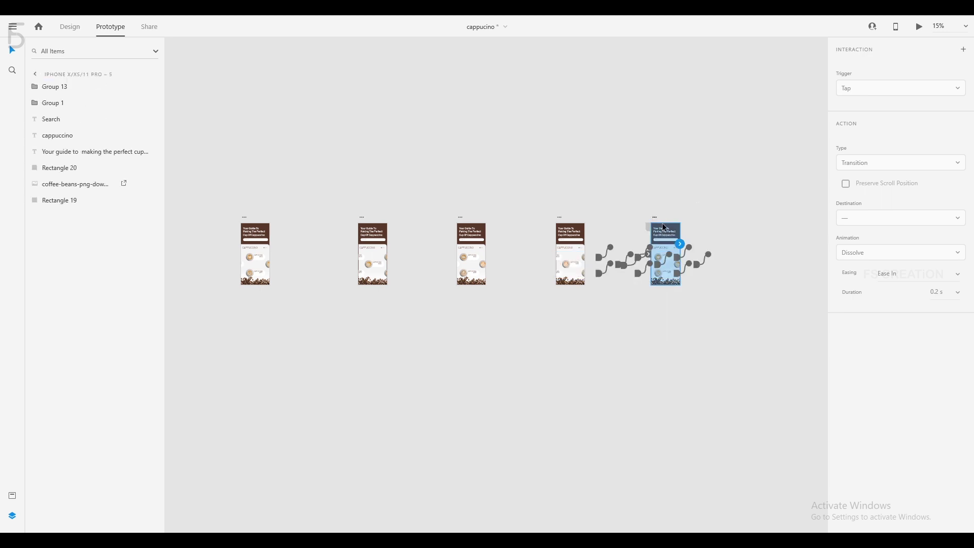
{"action": "left_click_drag", "start_coordinate": [680, 244], "coordinate": [262, 250]}
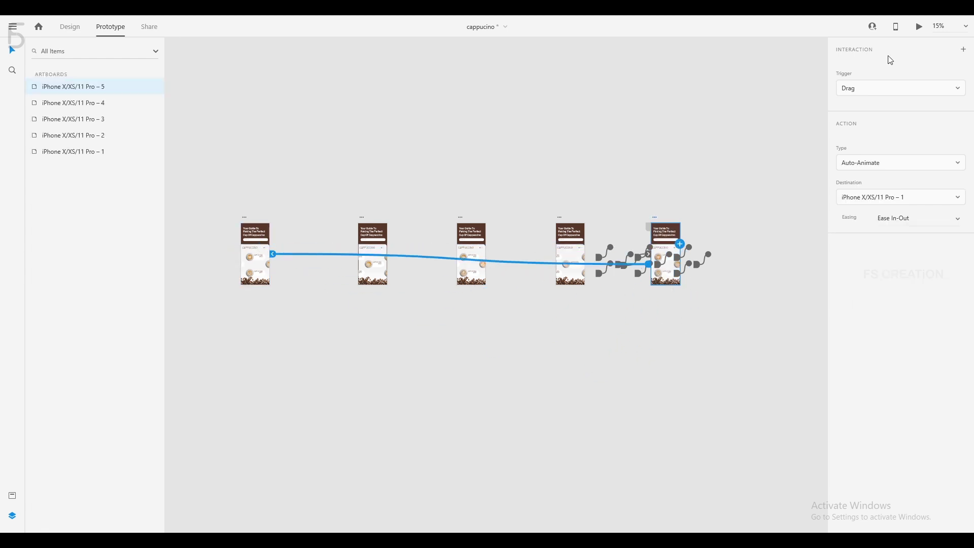
{"action": "left_click", "coordinate": [923, 88]}
{"action": "left_click", "coordinate": [920, 109]}
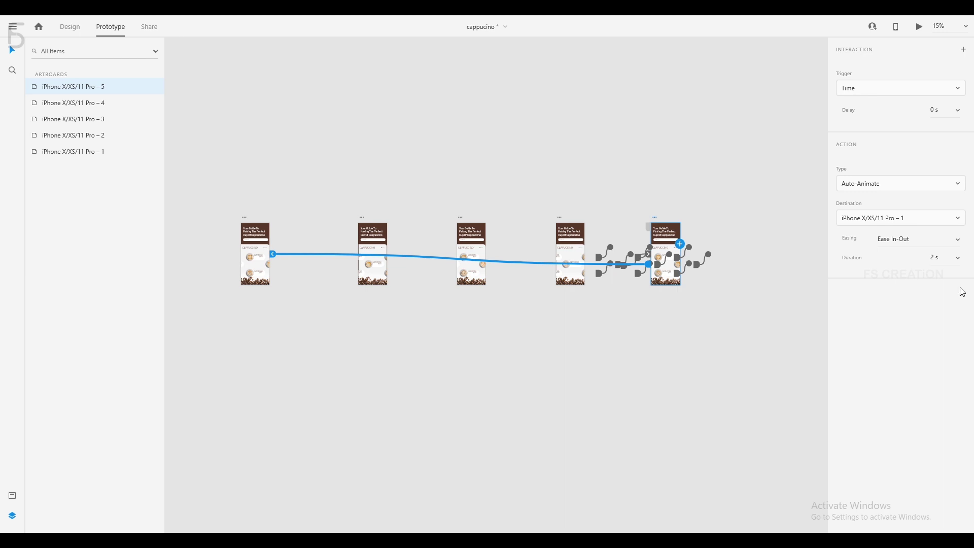
{"action": "left_click", "coordinate": [961, 242]}
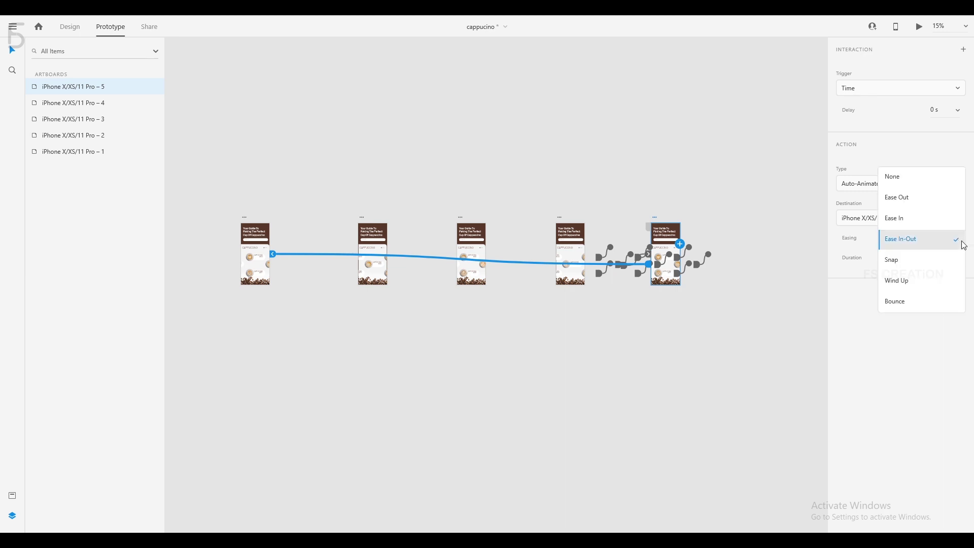
{"action": "left_click", "coordinate": [948, 184]}
{"action": "left_click", "coordinate": [948, 263]}
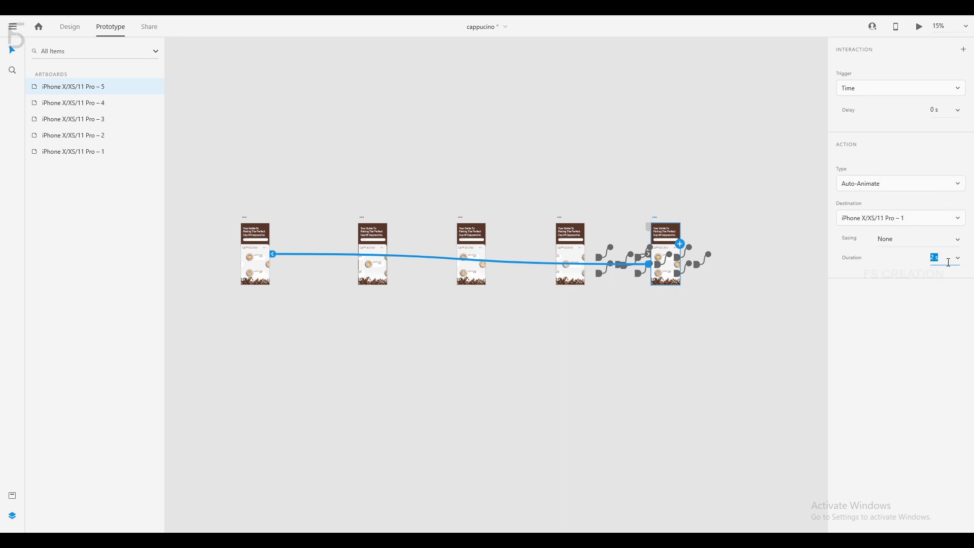
{"action": "type", "text": "0s"}
{"action": "key", "text": "Return"}
Preview the prototype from the first artboard and swipe through the card slides until they loop around, closing the preview when done
{"action": "left_click", "coordinate": [249, 223]}
{"action": "left_click", "coordinate": [918, 26]}
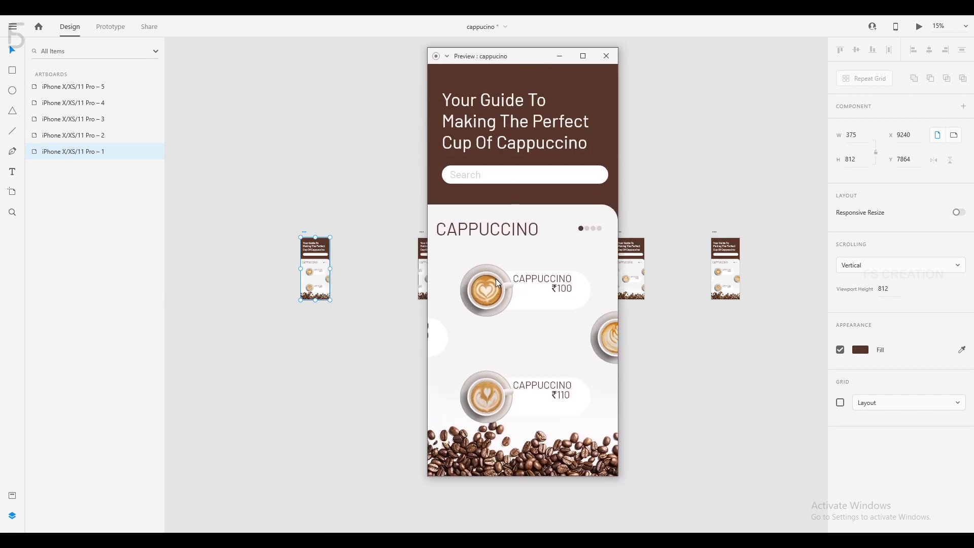
{"action": "left_click", "coordinate": [508, 268]}
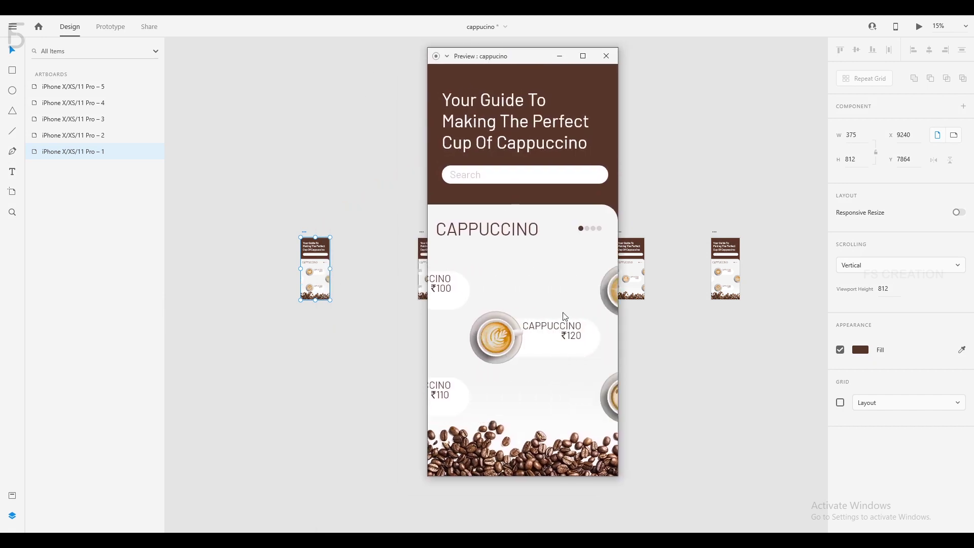
{"action": "left_click", "coordinate": [569, 329]}
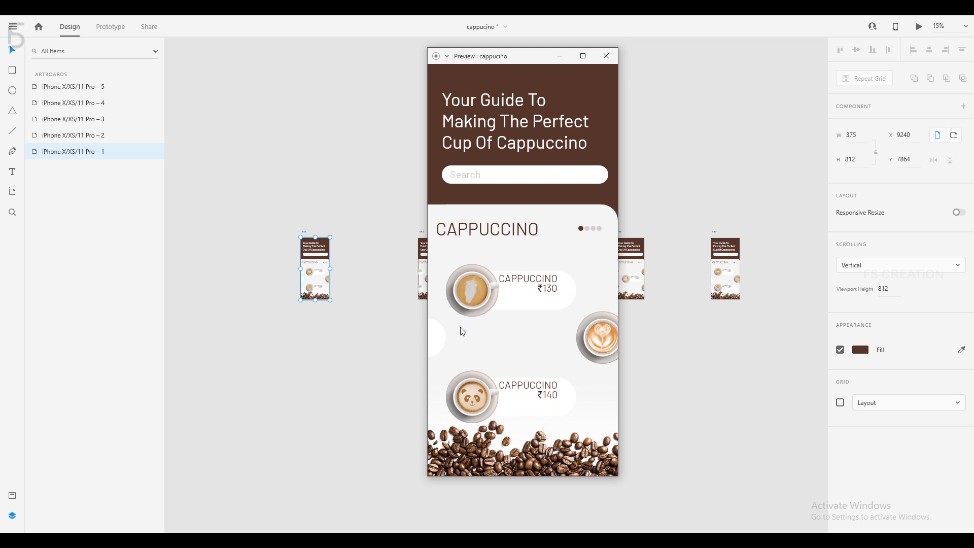
{"action": "left_click", "coordinate": [542, 308]}
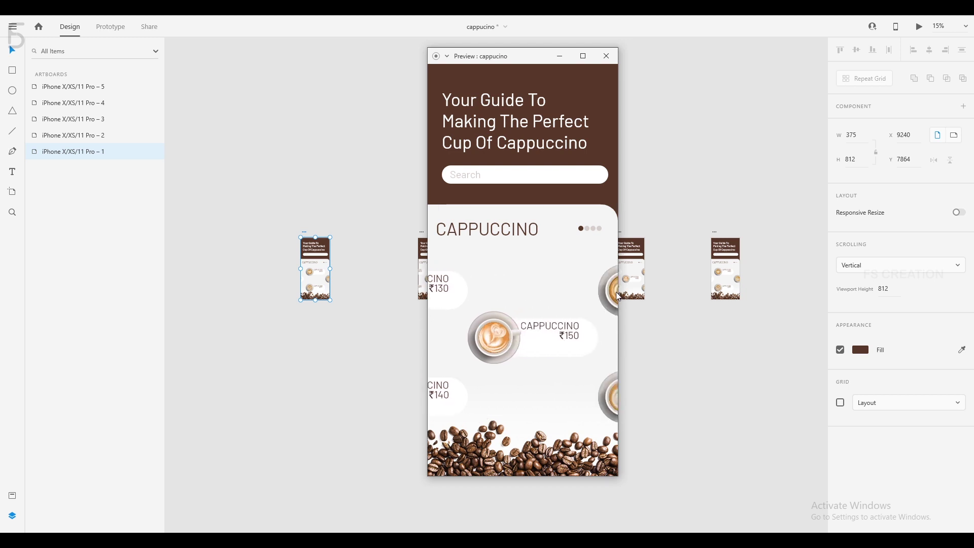
{"action": "left_click", "coordinate": [591, 332]}
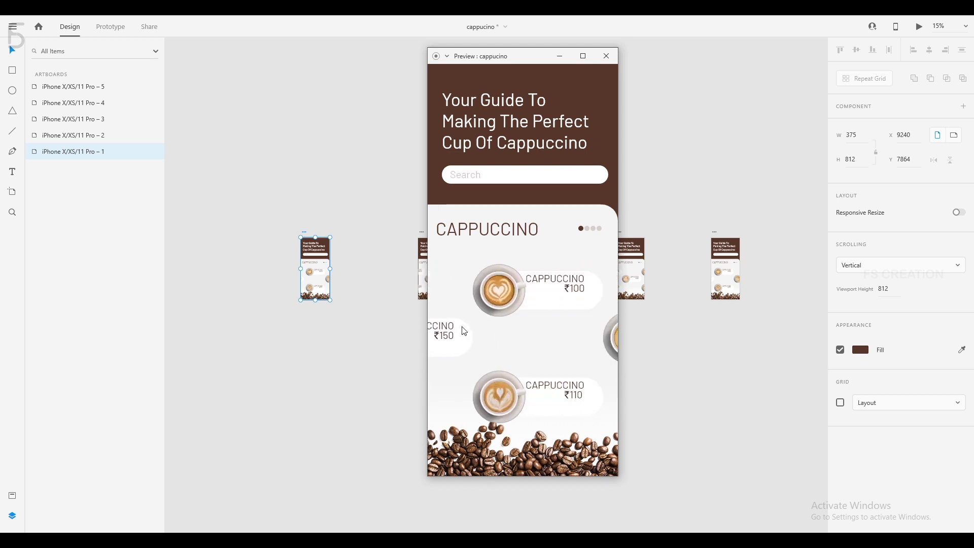
{"action": "left_click", "coordinate": [589, 300]}
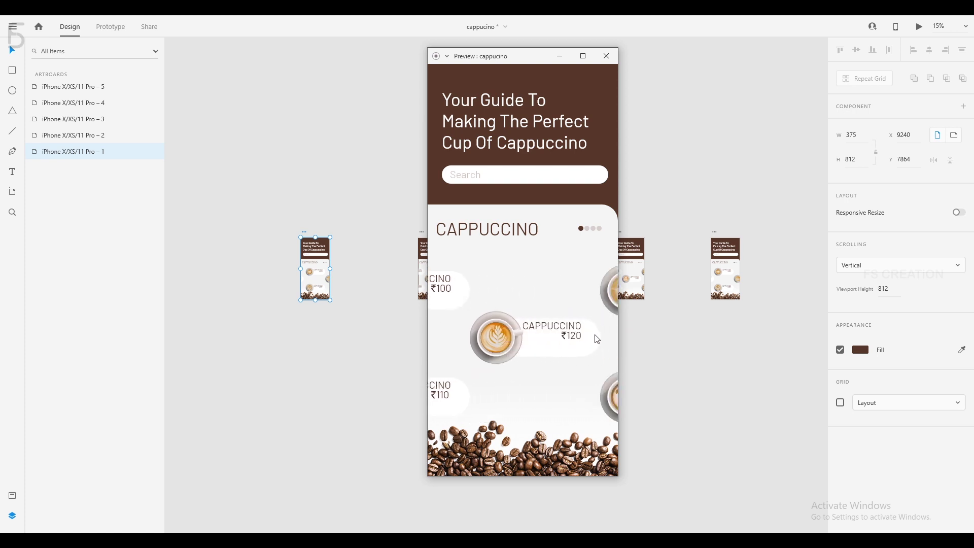
{"action": "left_click", "coordinate": [606, 57]}
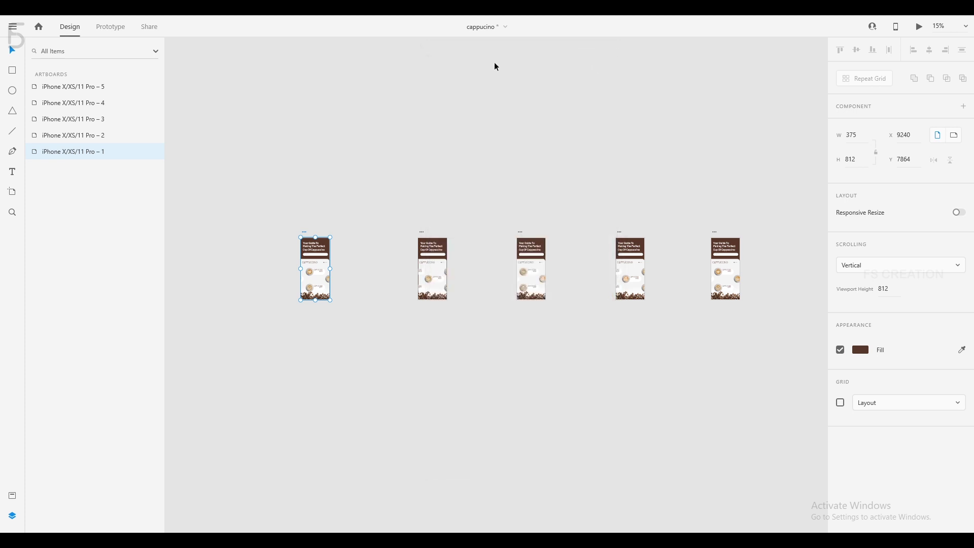
On the second artboard, set the second page-indicator dot to 100% opacity and the first dot to 20%
{"action": "key", "text": "ctrl+plus"}
{"action": "key", "text": "ctrl+plus"}
{"action": "key", "text": "ctrl+plus"}
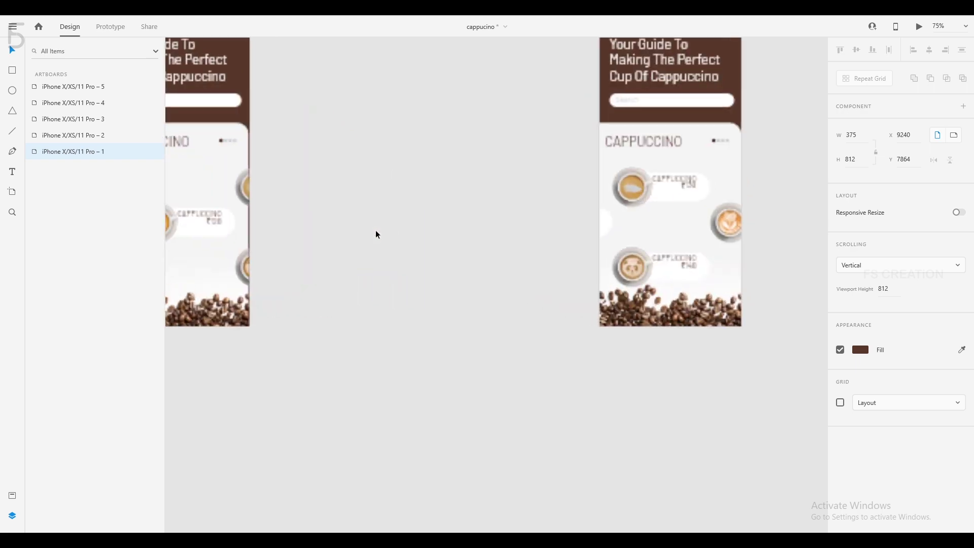
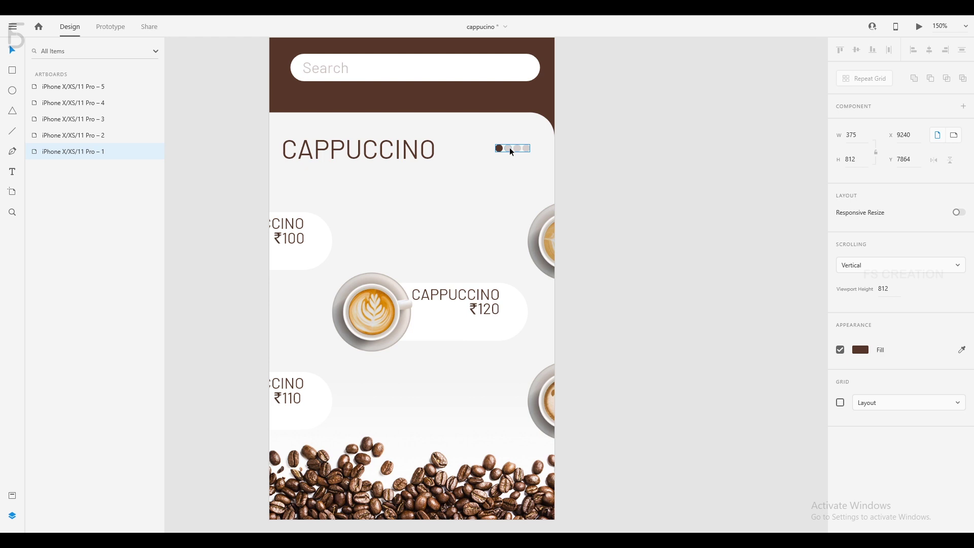
{"action": "double_click", "coordinate": [510, 148]}
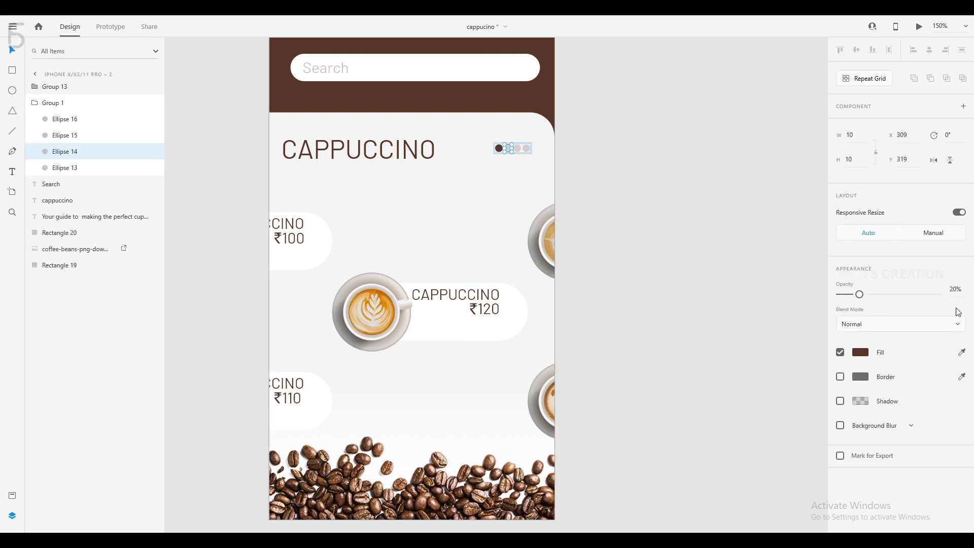
{"action": "left_click_drag", "start_coordinate": [858, 295], "coordinate": [938, 294]}
{"action": "left_click", "coordinate": [497, 149]}
{"action": "left_click", "coordinate": [963, 289]}
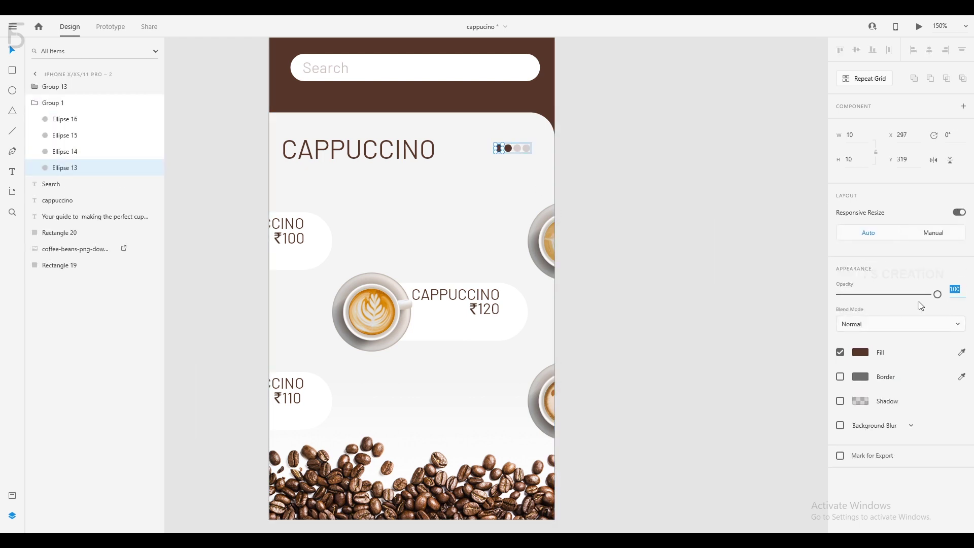
{"action": "type", "text": "20"}
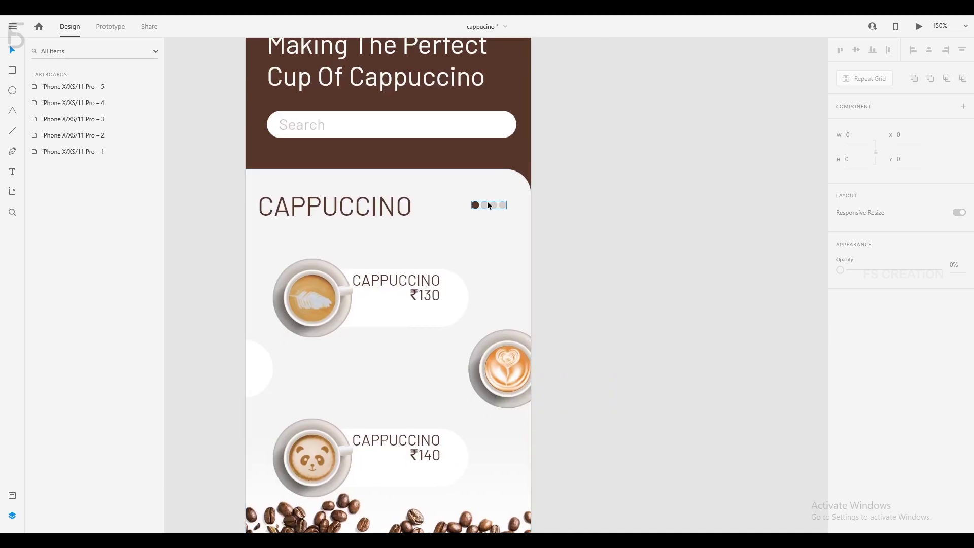
On the third artboard, set the third page-indicator dot to 100% opacity and the first dot to 20%
{"action": "double_click", "coordinate": [494, 205]}
{"action": "left_click", "coordinate": [952, 289]}
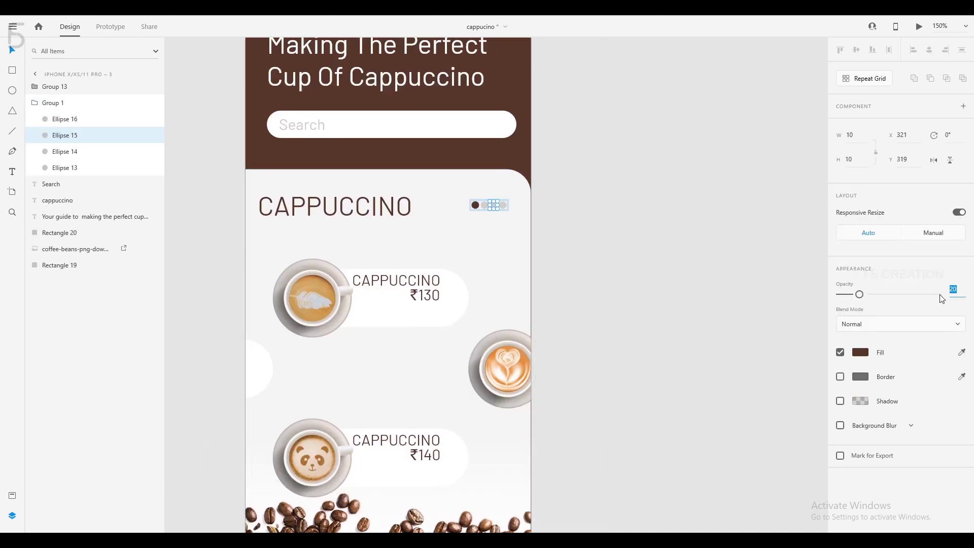
{"action": "type", "text": "100"}
{"action": "key", "text": "Return"}
{"action": "left_click", "coordinate": [476, 205]}
{"action": "left_click_drag", "start_coordinate": [938, 294], "coordinate": [858, 294]}
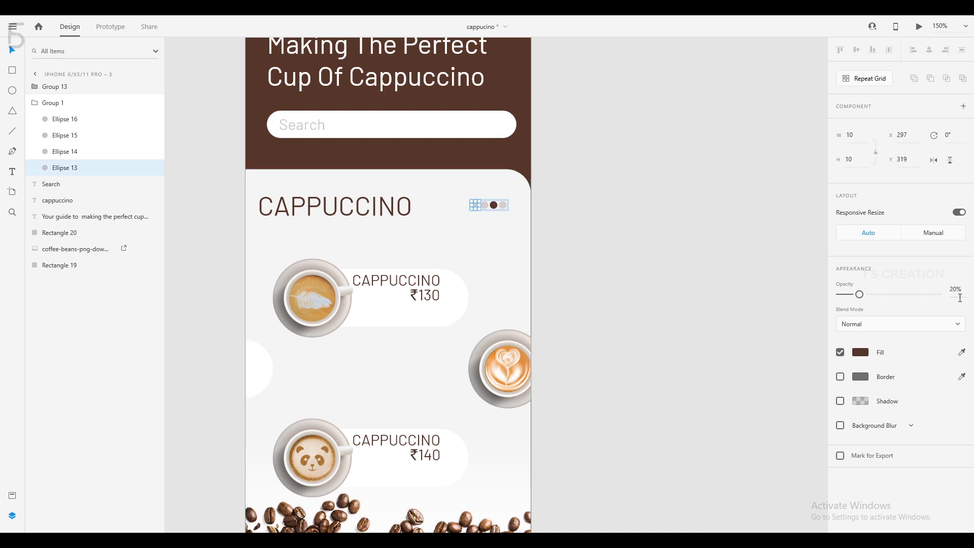
On the fourth artboard, make the fourth page-indicator dot fully opaque and fade the first dot to 20%
{"action": "left_click", "coordinate": [708, 248]}
{"action": "left_click_drag", "start_coordinate": [708, 248], "coordinate": [46, 229]}
{"action": "left_click", "coordinate": [351, 211]}
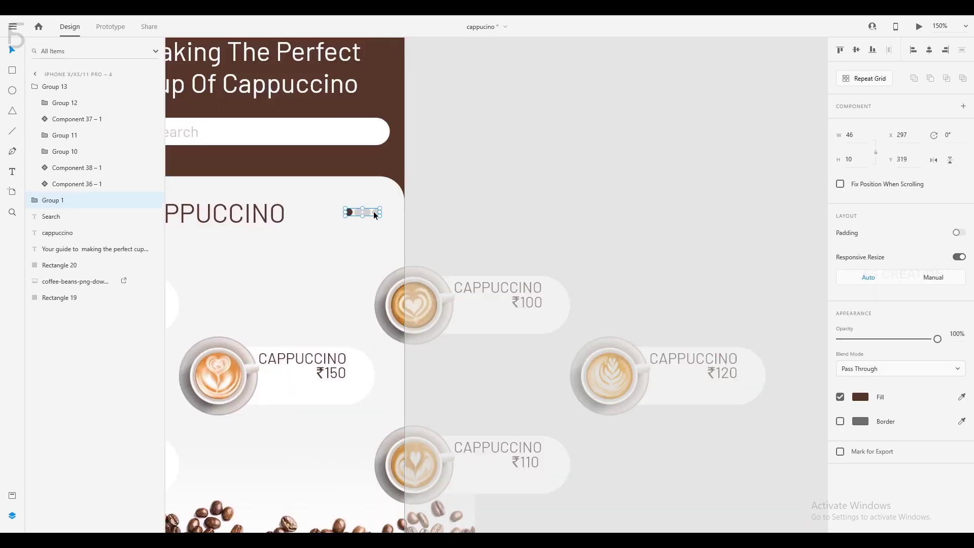
{"action": "double_click", "coordinate": [375, 212]}
{"action": "mouse_move", "coordinate": [932, 293]}
{"action": "left_mouse_down"}
{"action": "mouse_move", "coordinate": [961, 291]}
{"action": "mouse_move", "coordinate": [943, 294]}
{"action": "left_mouse_up"}
{"action": "left_click", "coordinate": [349, 213]}
{"action": "type", "text": "2078"}
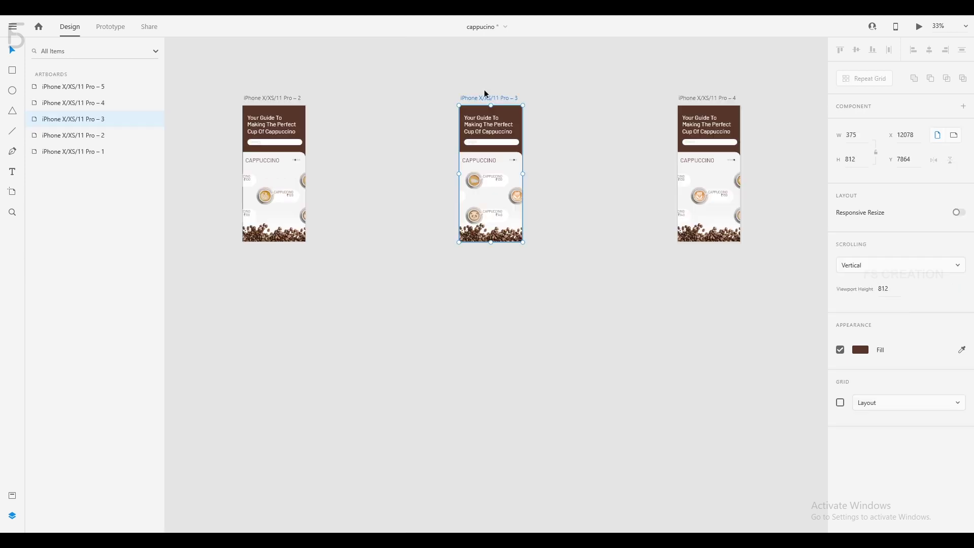
Duplicate the third artboard, place the copy directly below the original, and select the copy's heading text
{"action": "left_click", "coordinate": [485, 76]}
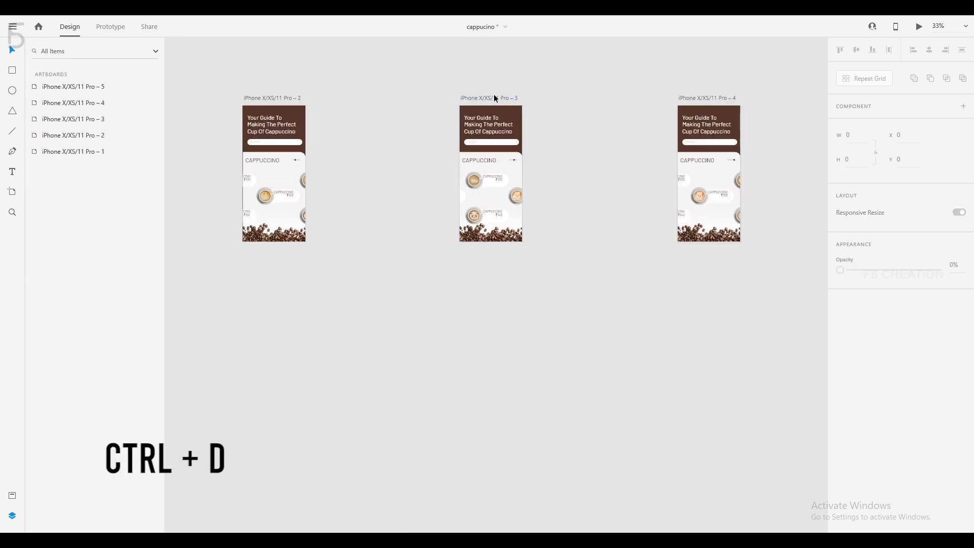
{"action": "left_click", "coordinate": [494, 95]}
{"action": "key", "text": "ctrl+d"}
{"action": "left_click_drag", "start_coordinate": [558, 98], "coordinate": [482, 263]}
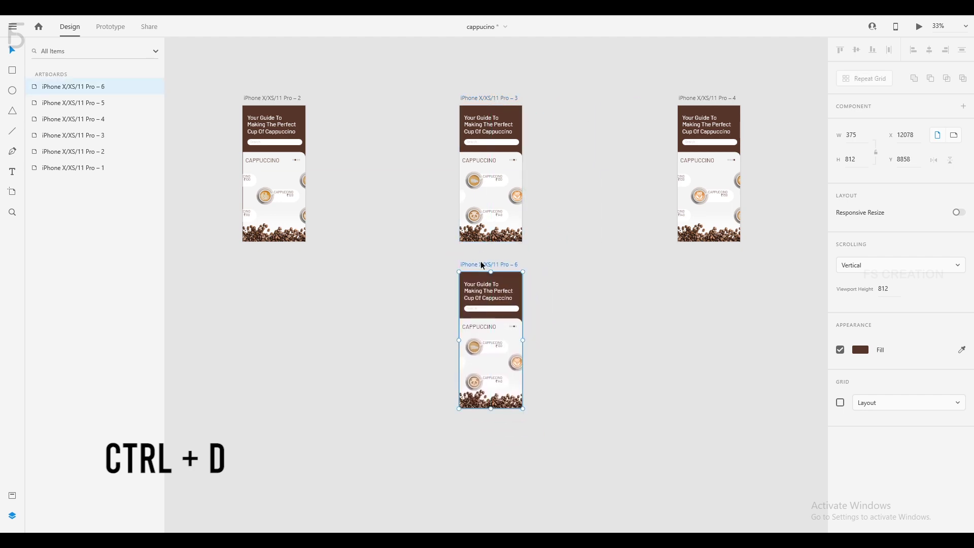
{"action": "key", "text": "ctrl+3"}
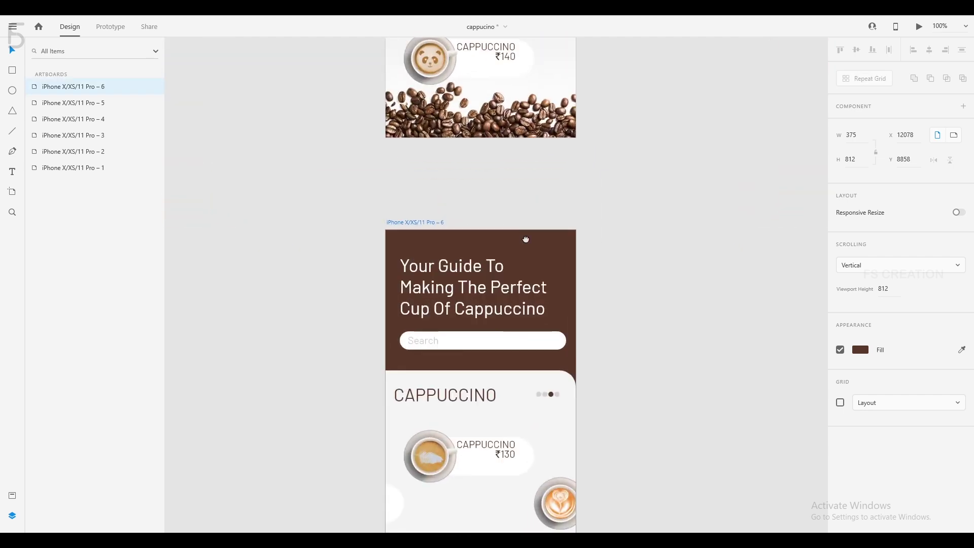
{"action": "left_click", "coordinate": [508, 161]}
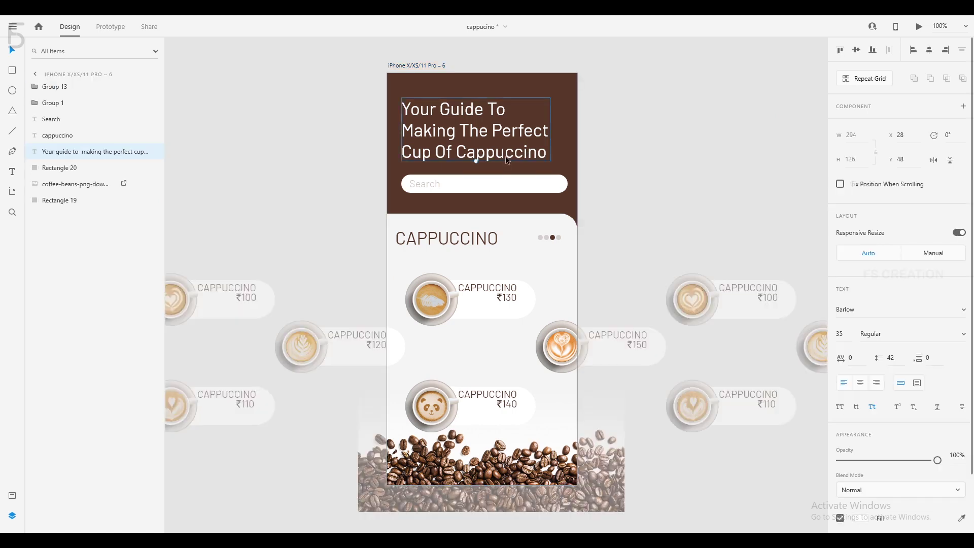
Delete the heading, search box, cappuccino title and page-indicator dots from the copied artboard
{"action": "key", "text": "Delete"}
{"action": "left_click", "coordinate": [427, 182]}
{"action": "key", "text": "Delete"}
{"action": "left_click", "coordinate": [433, 239]}
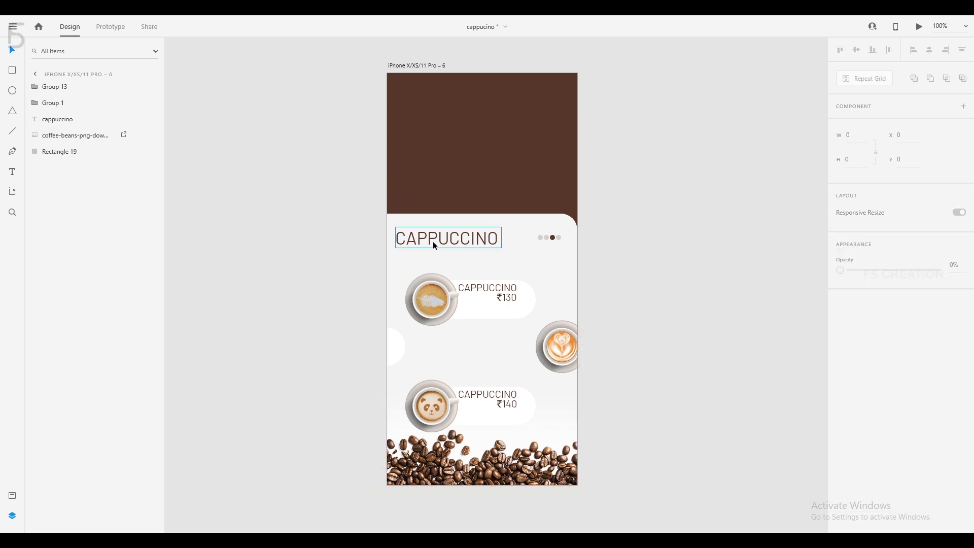
{"action": "key", "text": "Delete"}
{"action": "left_click", "coordinate": [540, 237]}
{"action": "key", "text": "Delete"}
{"action": "left_click", "coordinate": [504, 271]}
Delete every product card from the copied artboard's card group except the panda cappuccino card
{"action": "double_click", "coordinate": [433, 391]}
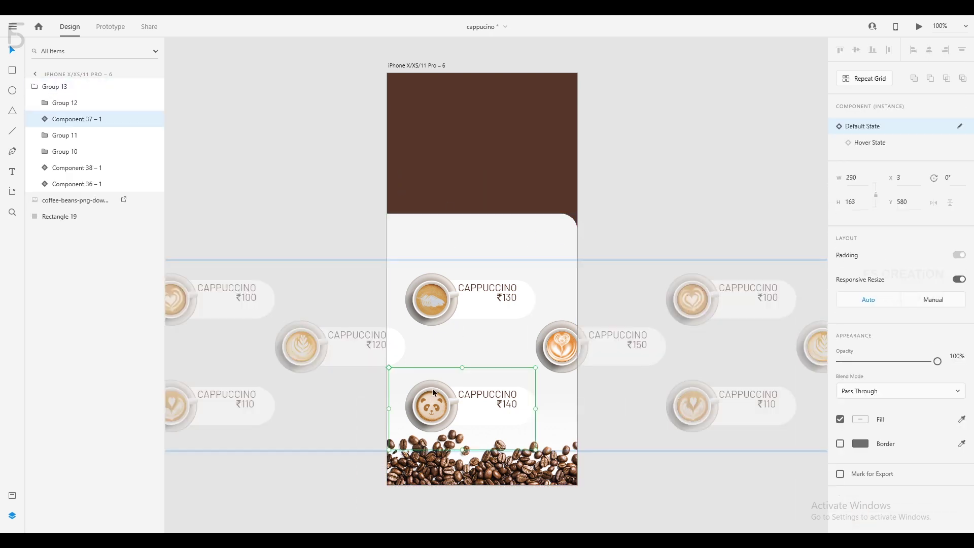
{"action": "left_click", "coordinate": [74, 104]}
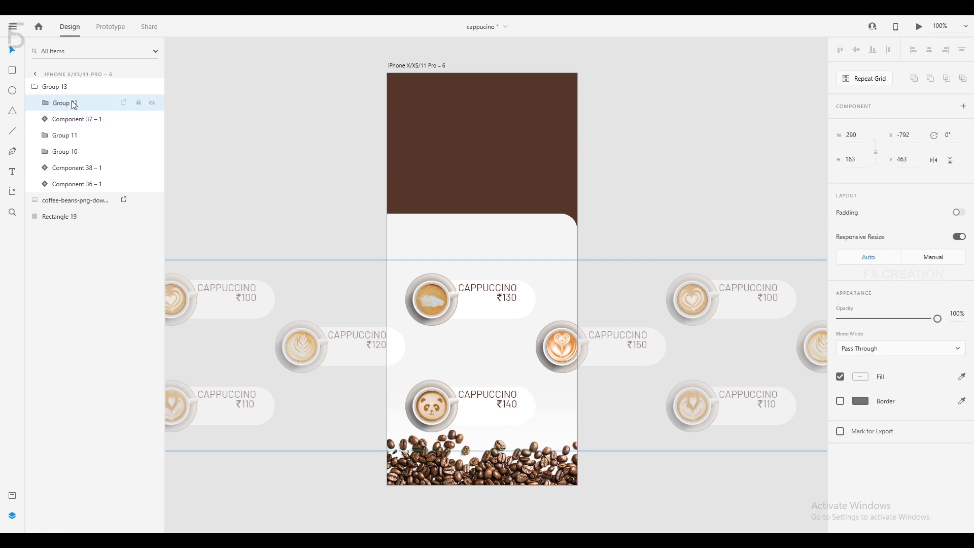
{"action": "key", "text": "Delete"}
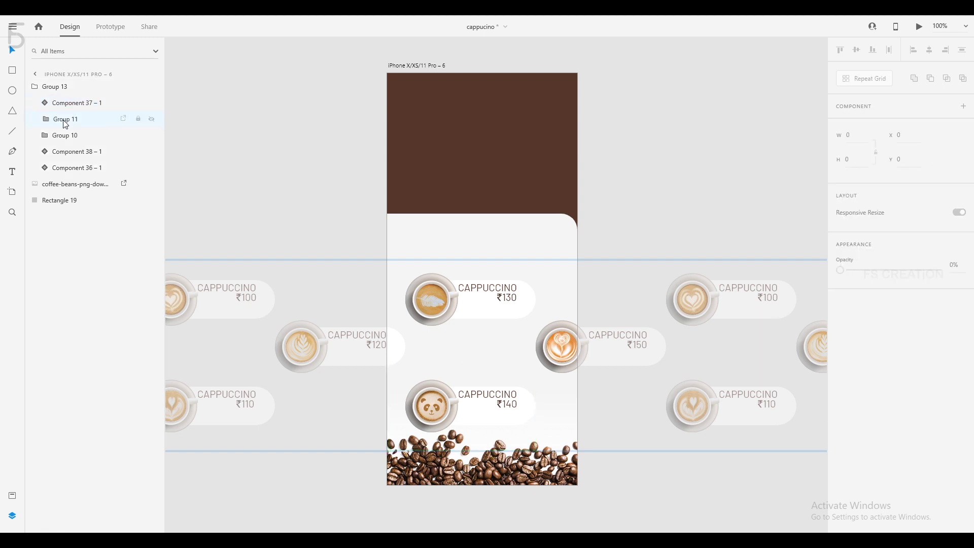
{"action": "left_click", "coordinate": [65, 121]}
{"action": "key", "text": "Delete"}
{"action": "left_click", "coordinate": [65, 121]}
{"action": "key", "text": "Delete"}
{"action": "left_click", "coordinate": [65, 121]}
{"action": "key", "text": "Delete"}
Move the panda cappuccino card up into the brown header area
{"action": "left_click", "coordinate": [494, 421]}
{"action": "left_click", "coordinate": [110, 27]}
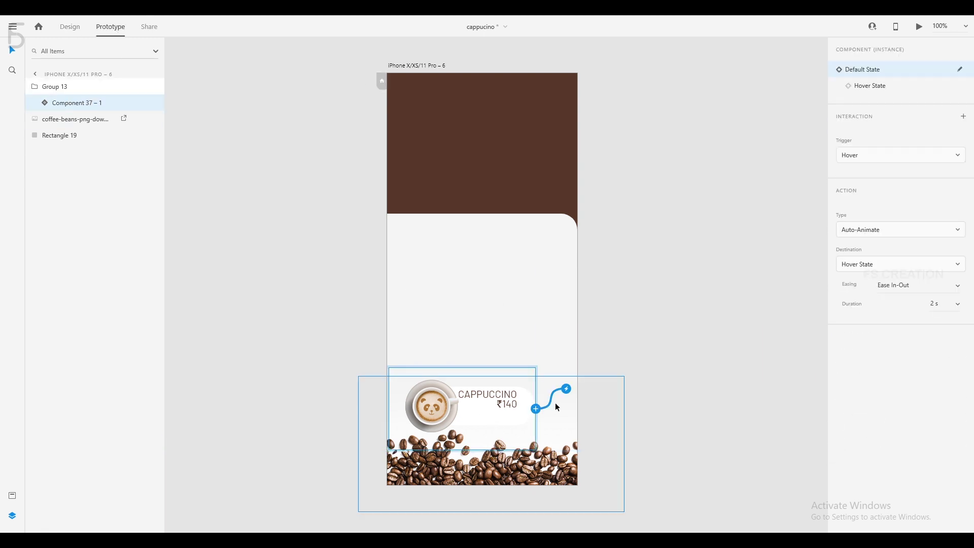
{"action": "left_click_drag", "start_coordinate": [566, 388], "coordinate": [503, 176]}
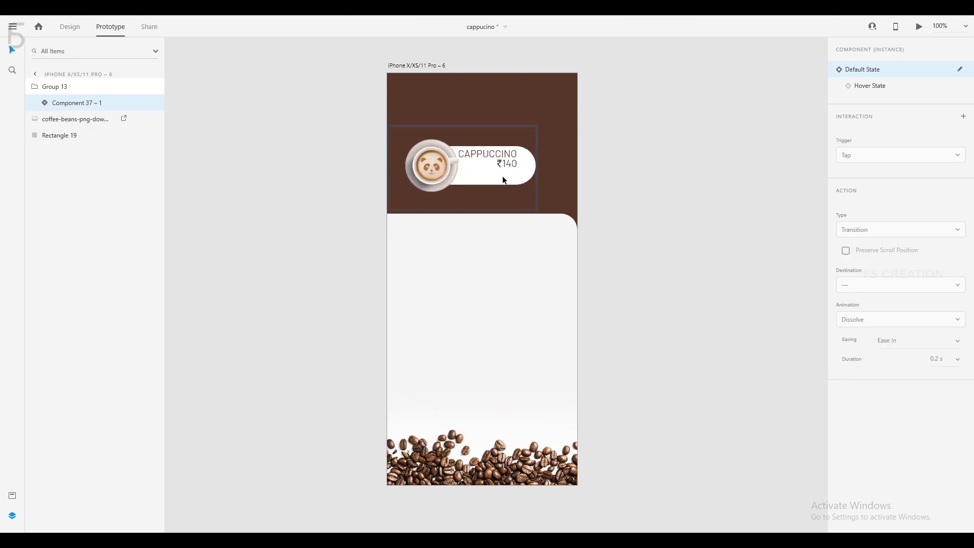
Stretch the card's white background to both sides and down to about 540 high, with a corner radius of 11
{"action": "left_click", "coordinate": [46, 103]}
{"action": "left_click", "coordinate": [55, 120]}
{"action": "left_click", "coordinate": [503, 177]}
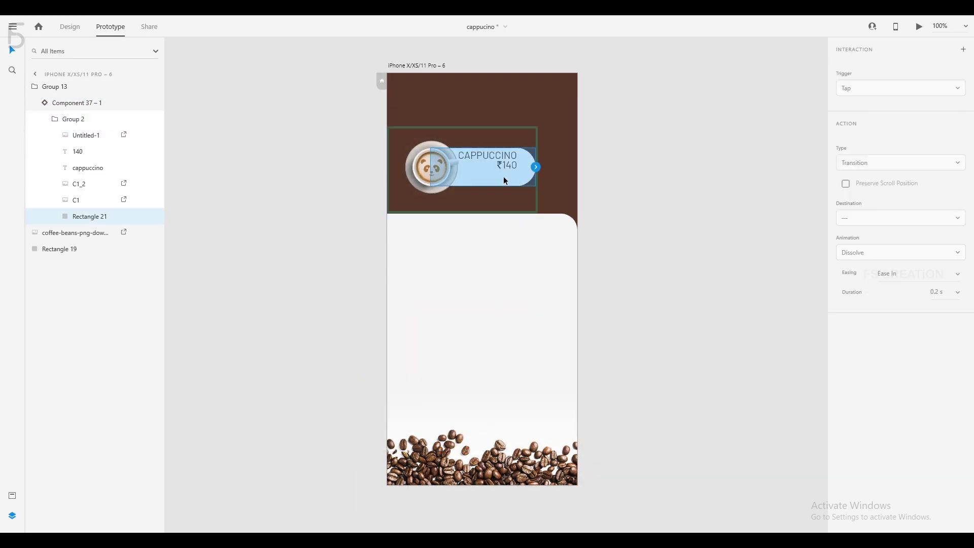
{"action": "left_click", "coordinate": [75, 28]}
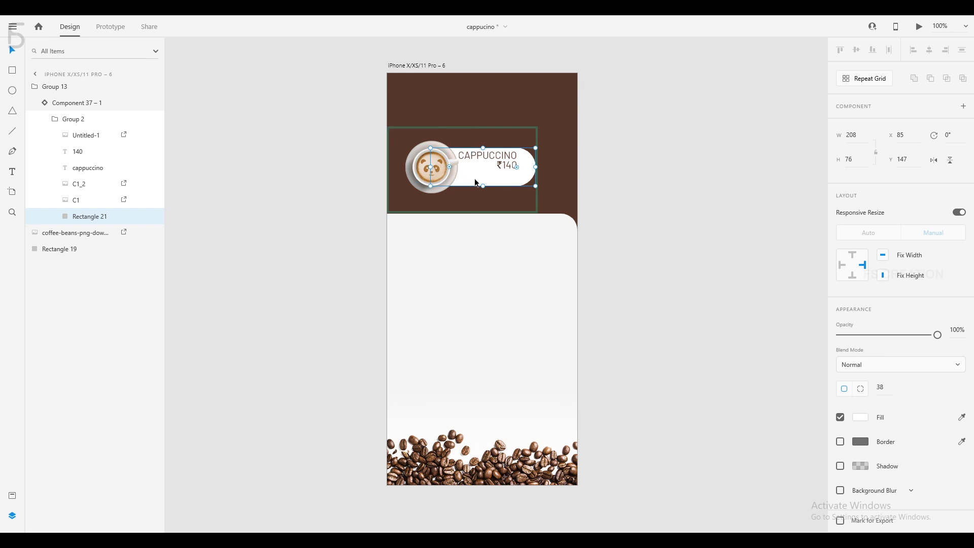
{"action": "left_click_drag", "start_coordinate": [431, 166], "coordinate": [404, 168]}
{"action": "left_click_drag", "start_coordinate": [483, 186], "coordinate": [457, 422]}
{"action": "left_click_drag", "start_coordinate": [543, 403], "coordinate": [557, 421]}
Raise the card's cup images and texts by about 35, and trim the white background's left edge slightly
{"action": "left_click", "coordinate": [436, 183]}
{"action": "left_click", "coordinate": [102, 202], "text": "shift"}
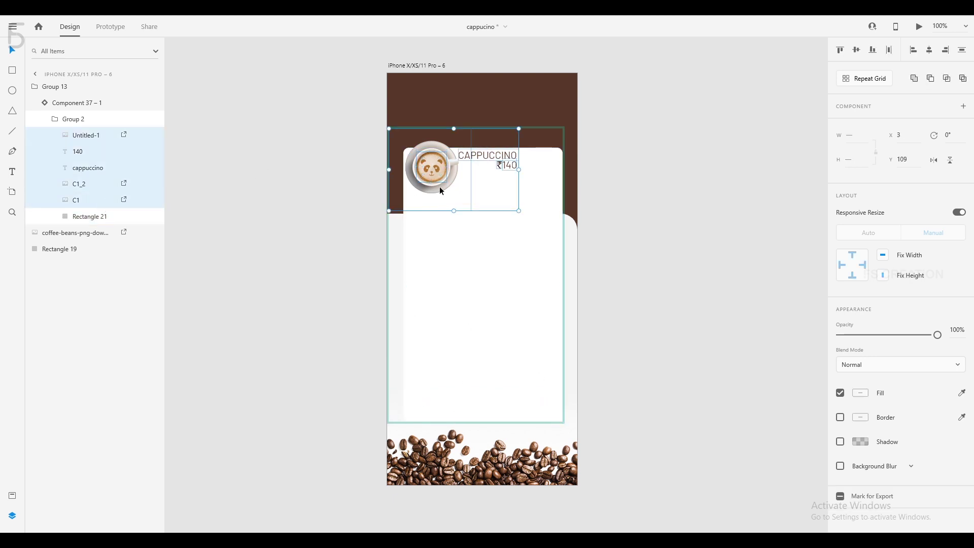
{"action": "left_click_drag", "start_coordinate": [439, 187], "coordinate": [440, 169]}
{"action": "left_click", "coordinate": [424, 240]}
{"action": "left_click_drag", "start_coordinate": [403, 284], "coordinate": [411, 284]}
Move the card's title and price texts back down inside the white background
{"action": "left_click", "coordinate": [482, 140]}
{"action": "left_click", "coordinate": [500, 147], "text": "shift"}
{"action": "left_click", "coordinate": [509, 148], "text": "shift"}
{"action": "left_click_drag", "start_coordinate": [509, 148], "coordinate": [511, 168]}
Place the rupee symbol and 140 price on the title's line, near the card's right edge
{"action": "key", "text": "ctrl+plus"}
{"action": "key", "text": "ctrl+plus"}
{"action": "key", "text": "ctrl+plus"}
{"action": "left_click_drag", "start_coordinate": [519, 124], "coordinate": [494, 387]}
{"action": "left_click", "coordinate": [494, 269]}
{"action": "left_click", "coordinate": [483, 204]}
{"action": "left_click", "coordinate": [503, 205], "text": "shift"}
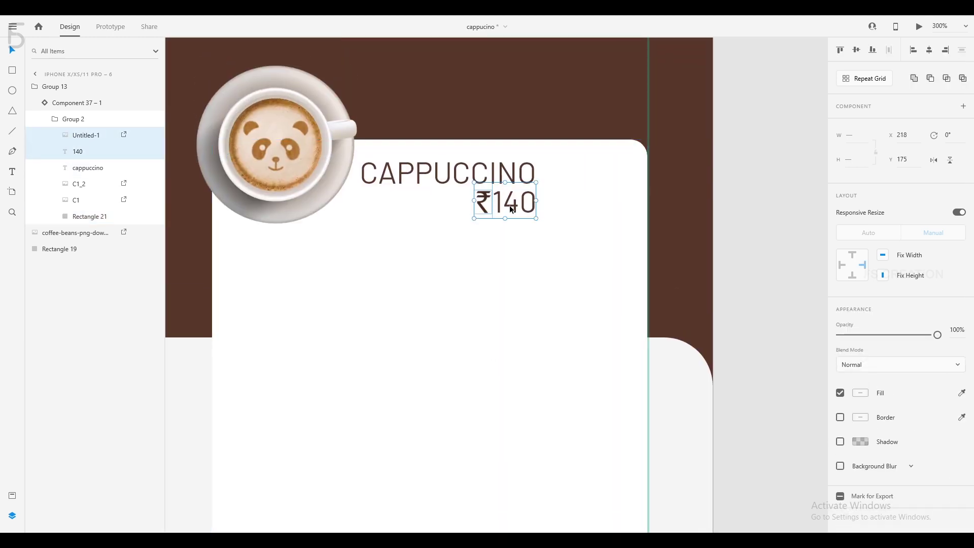
{"action": "left_click_drag", "start_coordinate": [500, 206], "coordinate": [597, 175]}
{"action": "left_click", "coordinate": [717, 226]}
{"action": "key", "text": "ctrl+minus"}
{"action": "key", "text": "ctrl+minus"}
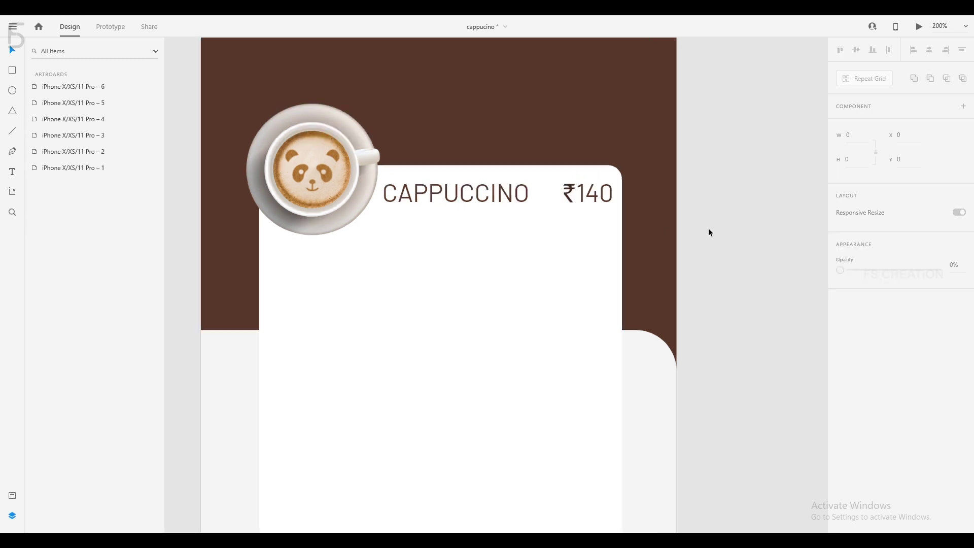
Add a text area about 252 by 424 below the card title and paste the cappuccino recipe into it
{"action": "left_click_drag", "start_coordinate": [528, 237], "coordinate": [579, 92]}
{"action": "key", "text": "t"}
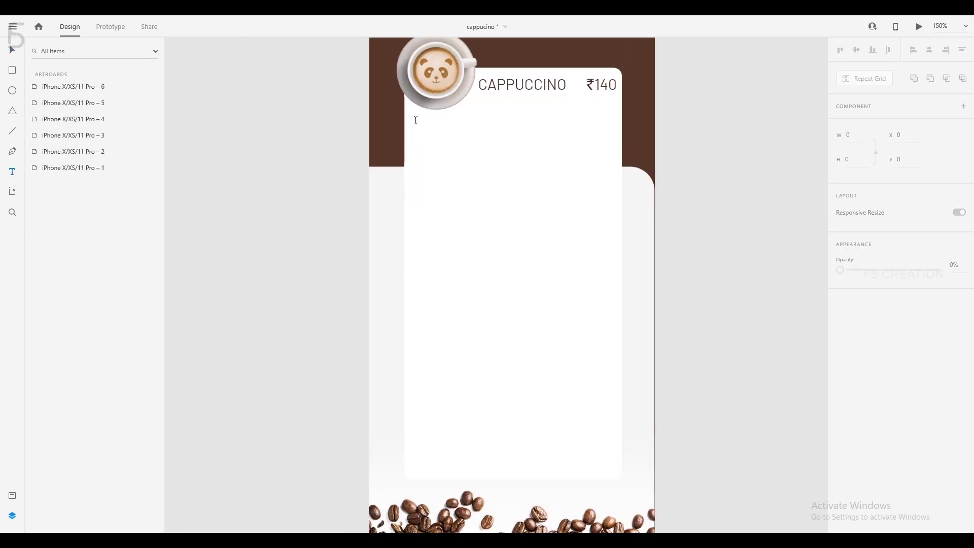
{"action": "left_click_drag", "start_coordinate": [416, 121], "coordinate": [607, 445]}
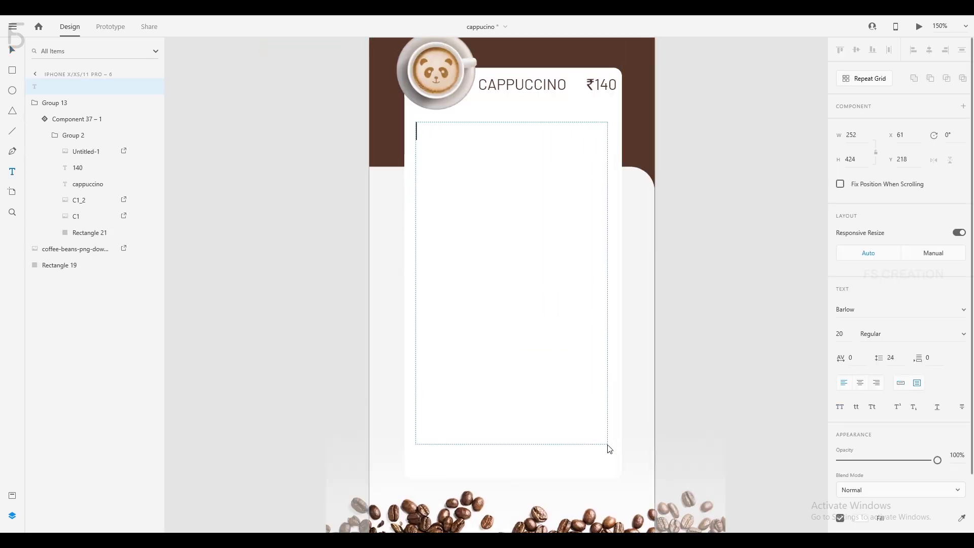
{"action": "key", "text": "ctrl+v"}
{"action": "scroll", "coordinate": [840, 246], "scroll_direction": "down", "scroll_amount": 2}
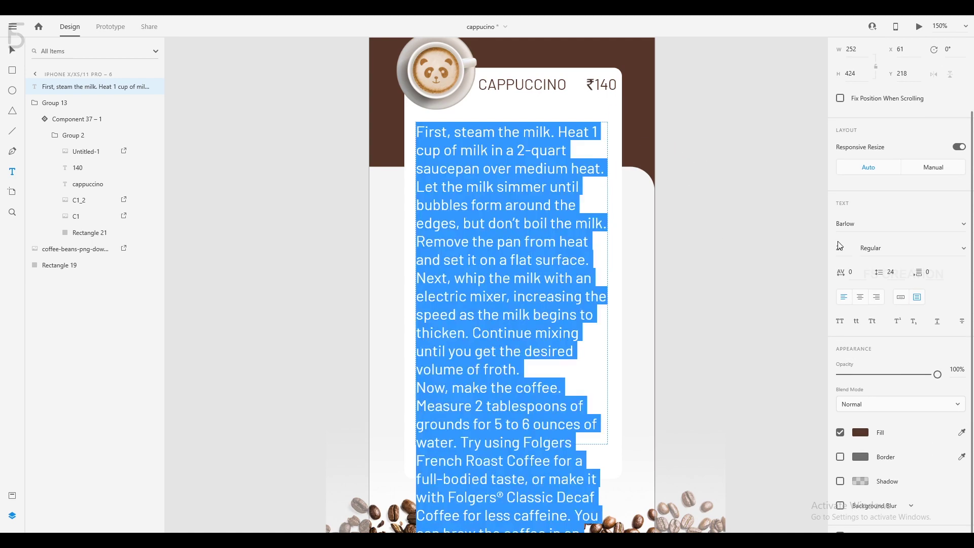
Set the recipe text's font size to 15
{"action": "left_click", "coordinate": [841, 248]}
{"action": "type", "text": "20"}
{"action": "key", "text": "Return"}
{"action": "type", "text": "13"}
{"action": "key", "text": "Return"}
{"action": "left_click", "coordinate": [841, 248]}
{"action": "type", "text": "15"}
{"action": "key", "text": "Return"}
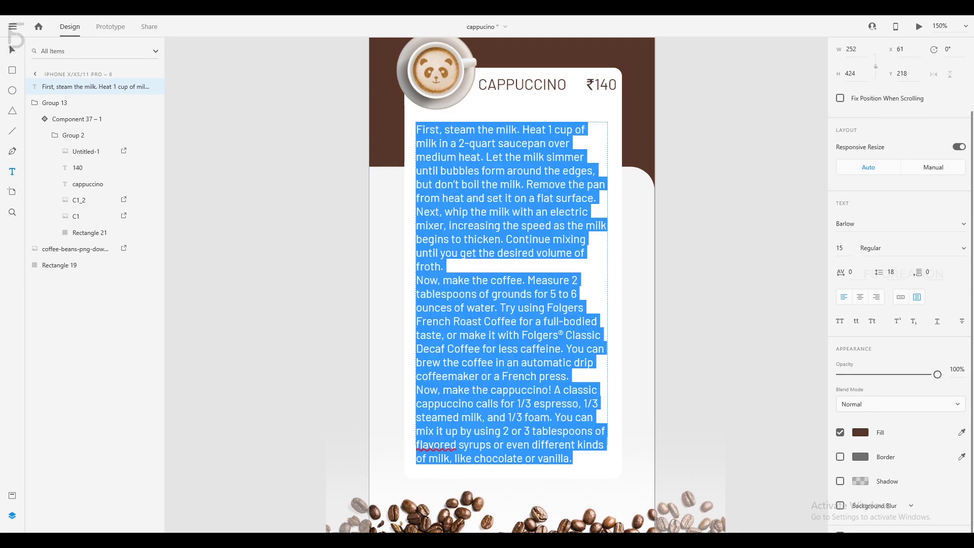
Widen the card's white background to about 308 and enlarge the recipe text box to fill its width
{"action": "left_click", "coordinate": [12, 49]}
{"action": "left_click", "coordinate": [483, 115]}
{"action": "double_click", "coordinate": [482, 116]}
{"action": "double_click", "coordinate": [463, 245]}
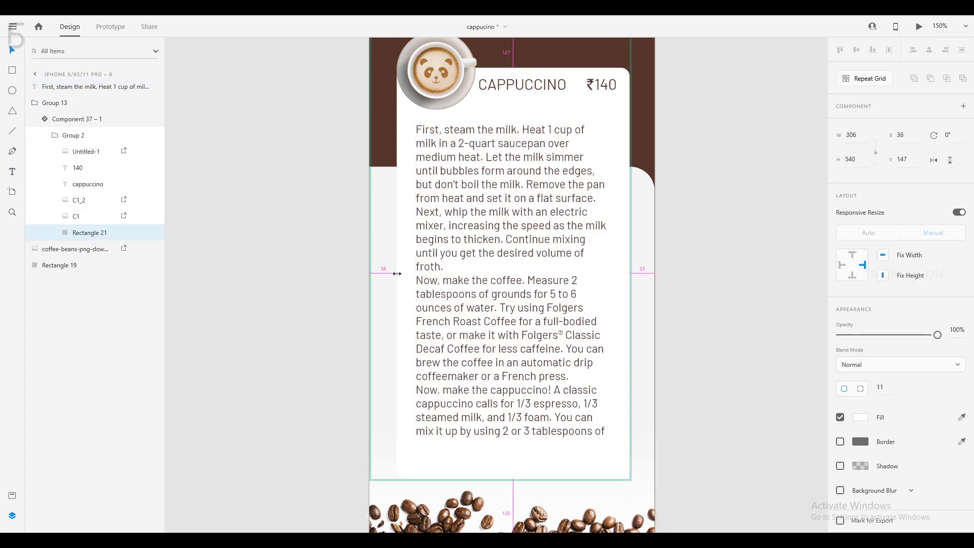
{"action": "left_click_drag", "start_coordinate": [463, 245], "coordinate": [452, 236]}
{"action": "left_click_drag", "start_coordinate": [597, 274], "coordinate": [625, 269]}
Duplicate the white background, shrink the copy to a 308 by 41 strip at the card's foot, and fill it with the header brown
{"action": "left_click", "coordinate": [525, 447]}
{"action": "double_click", "coordinate": [525, 447]}
{"action": "double_click", "coordinate": [525, 447]}
{"action": "double_click", "coordinate": [524, 448]}
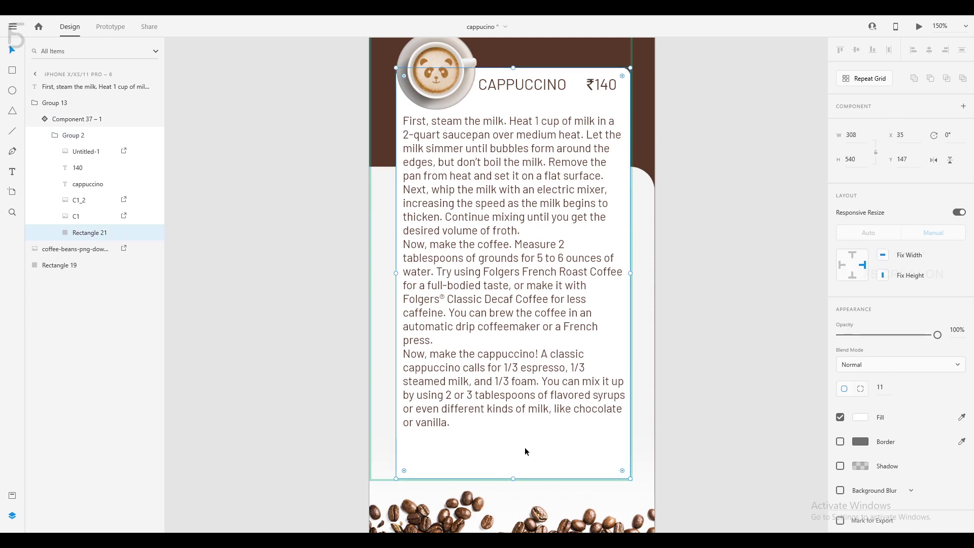
{"action": "key", "text": "ctrl+d"}
{"action": "left_click_drag", "start_coordinate": [514, 66], "coordinate": [506, 451]}
{"action": "key", "text": "i"}
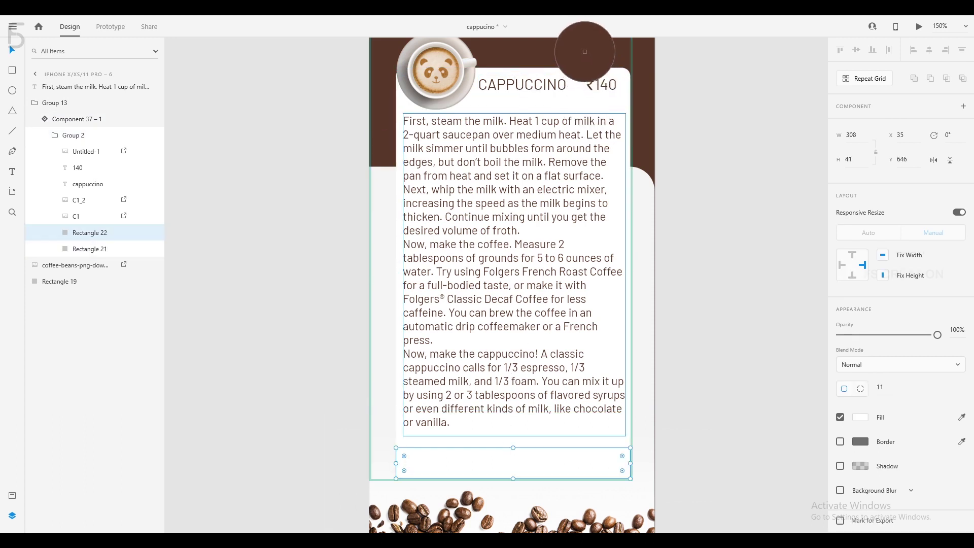
{"action": "left_click", "coordinate": [585, 53]}
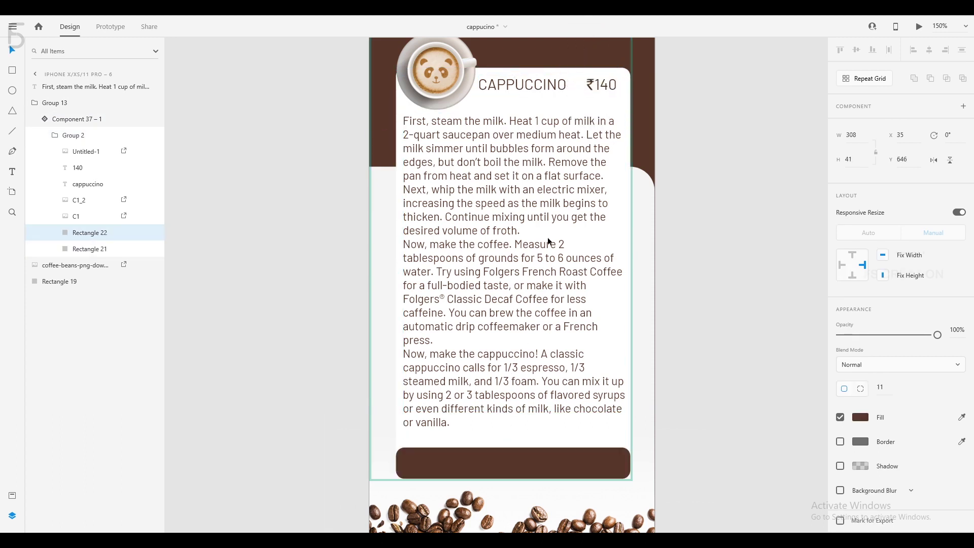
Set the brown strip's two top corner radii to 0, keeping the bottom corners rounded
{"action": "left_click", "coordinate": [860, 389]}
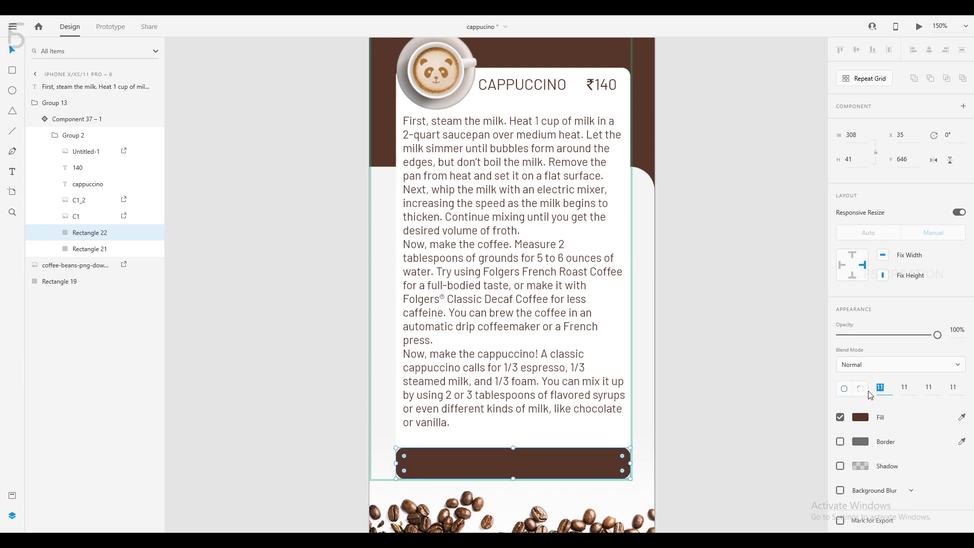
{"action": "type", "text": "0"}
{"action": "key", "text": "Tab"}
{"action": "type", "text": "0"}
{"action": "key", "text": "Return"}
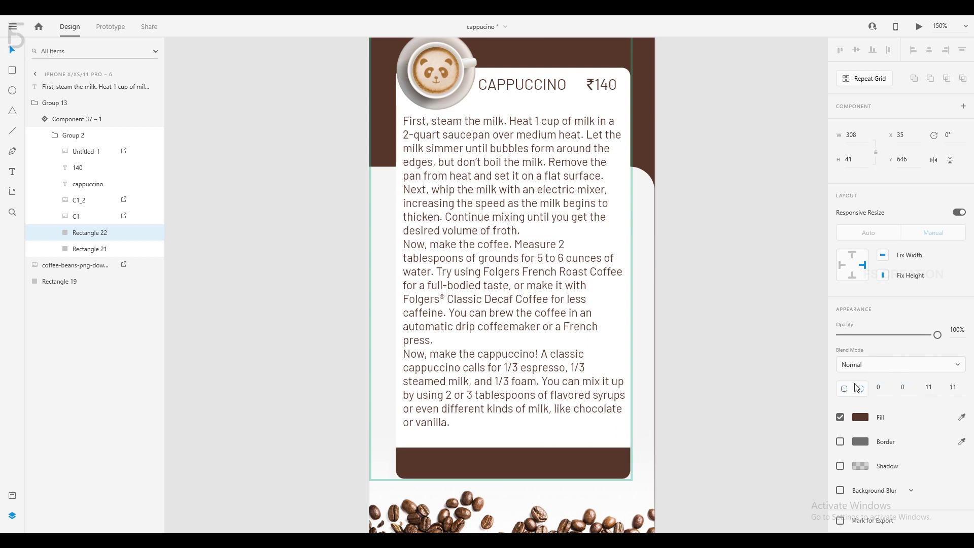
Add the text label "Back" on the brown strip
{"action": "scroll", "coordinate": [702, 217], "scroll_direction": "down", "scroll_amount": 5}
{"action": "scroll", "coordinate": [702, 217], "scroll_direction": "left", "scroll_amount": 1}
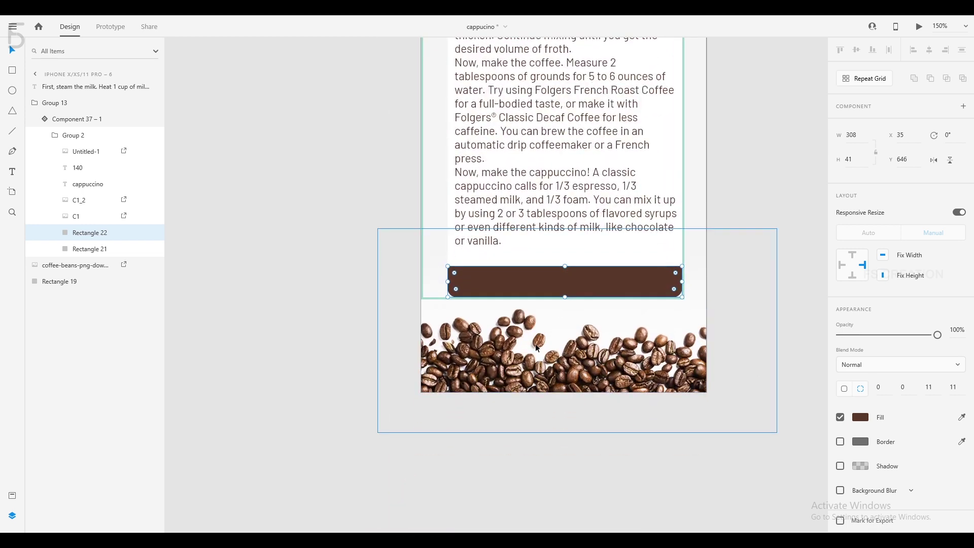
{"action": "left_click", "coordinate": [535, 348]}
{"action": "left_click", "coordinate": [538, 283]}
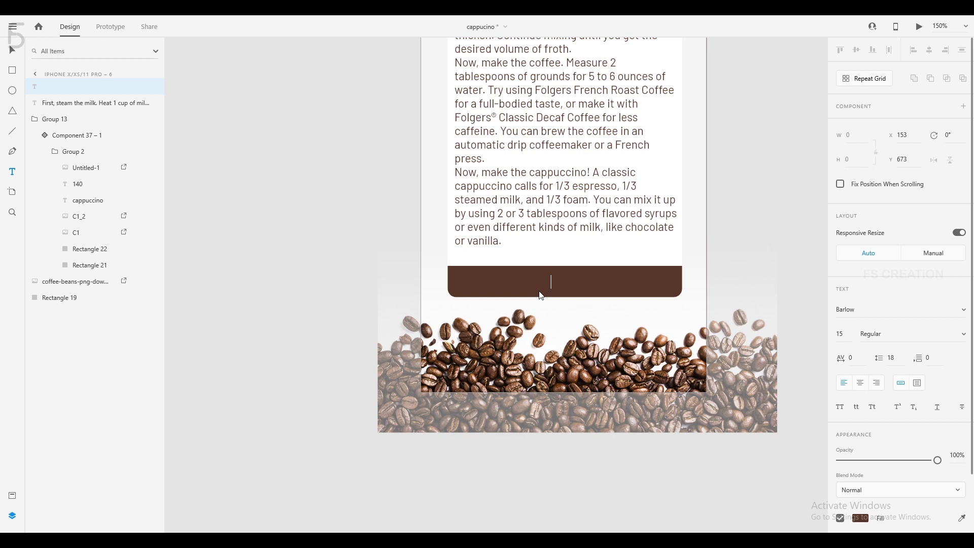
{"action": "type", "text": "Back"}
Format the Back label as white uppercase text at size 20
{"action": "key", "text": "ctrl+a"}
{"action": "scroll", "coordinate": [939, 327], "scroll_direction": "down", "scroll_amount": 3}
{"action": "left_click", "coordinate": [839, 249]}
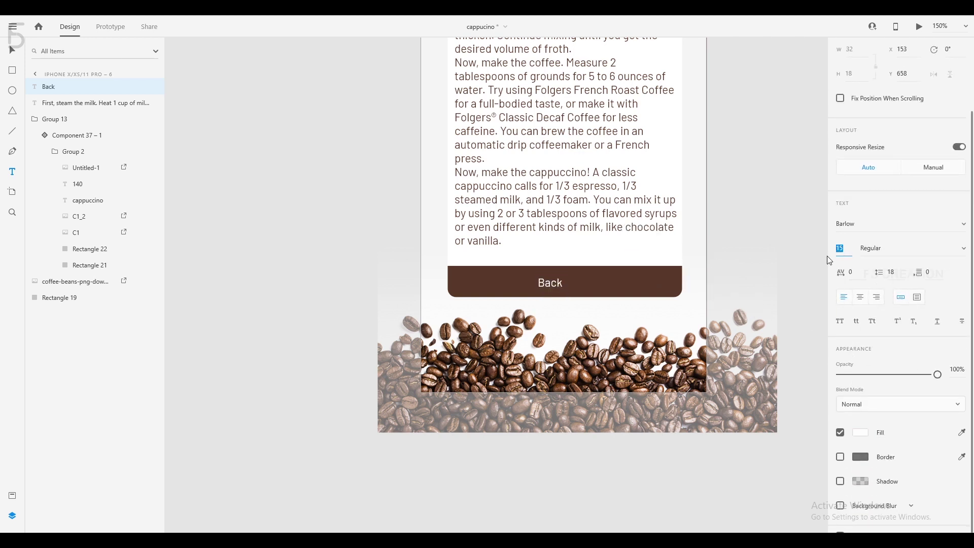
{"action": "type", "text": "20"}
{"action": "key", "text": "Return"}
{"action": "left_click", "coordinate": [840, 320]}
{"action": "key", "text": "Escape"}
Centre the BACK label on the brown strip and deselect it
{"action": "left_click", "coordinate": [590, 285], "text": "shift"}
{"action": "key", "text": "Escape"}
{"action": "left_click", "coordinate": [591, 285], "text": "ctrl"}
{"action": "left_click", "coordinate": [570, 281], "text": "shift"}
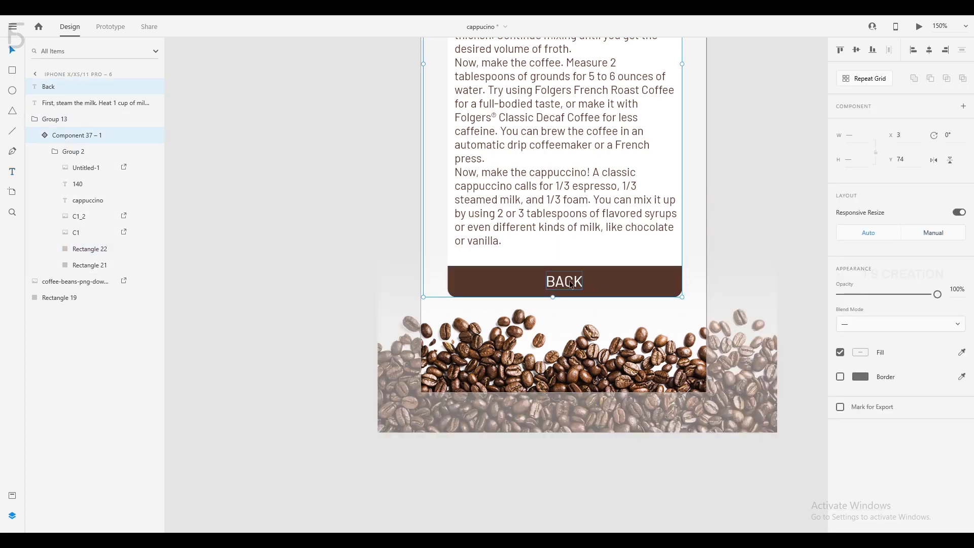
{"action": "key", "text": "Escape"}
{"action": "left_click", "coordinate": [735, 280]}
{"action": "key", "text": "ctrl+minus"}
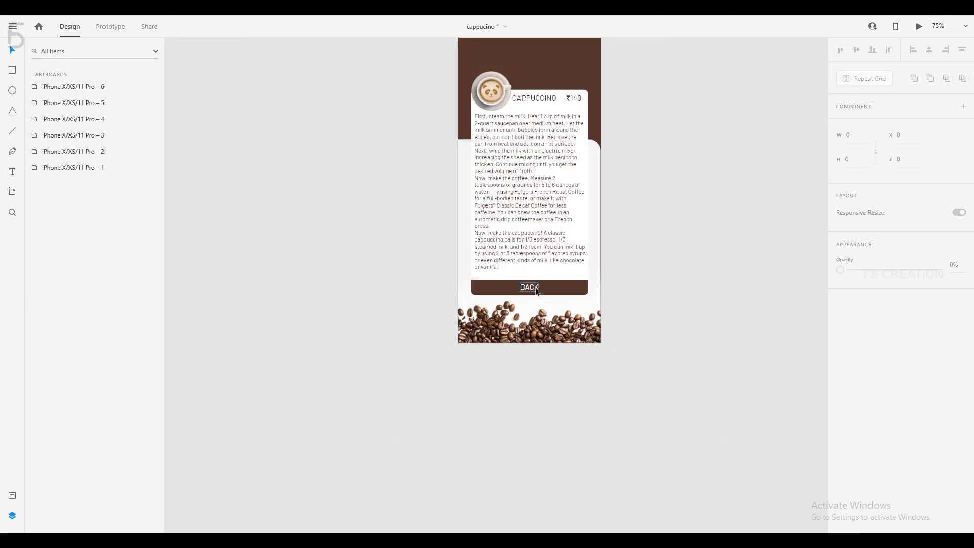
{"action": "left_click", "coordinate": [530, 287]}
{"action": "left_click", "coordinate": [679, 240]}
Link the third artboard's panda card to the recipe artboard with a Tap trigger, Auto-Animate, Ease In-Out and 1 s duration
{"action": "left_click_drag", "start_coordinate": [679, 240], "coordinate": [689, 328]}
{"action": "key", "text": "ctrl+minus"}
{"action": "key", "text": "ctrl+minus"}
{"action": "left_click_drag", "start_coordinate": [591, 158], "coordinate": [591, 191]}
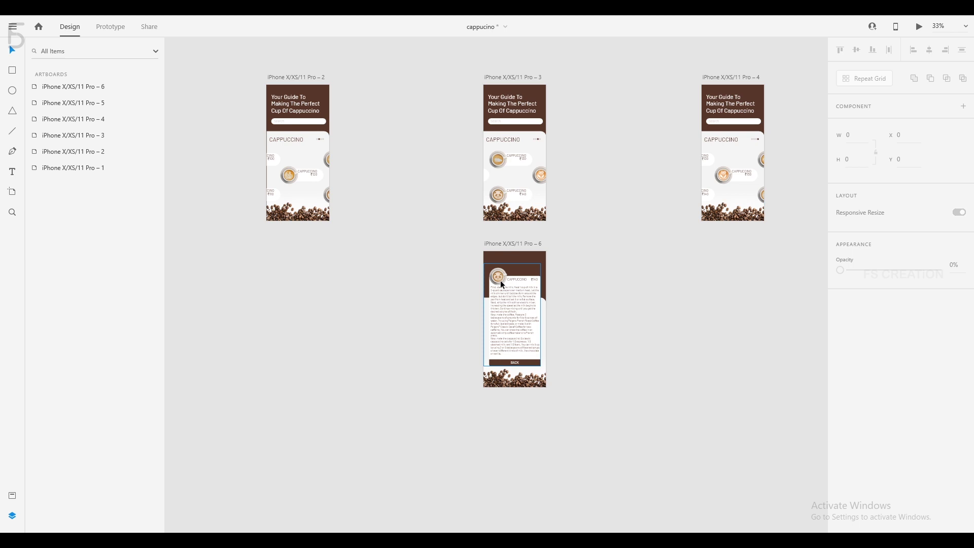
{"action": "double_click", "coordinate": [505, 200]}
{"action": "left_click", "coordinate": [505, 200]}
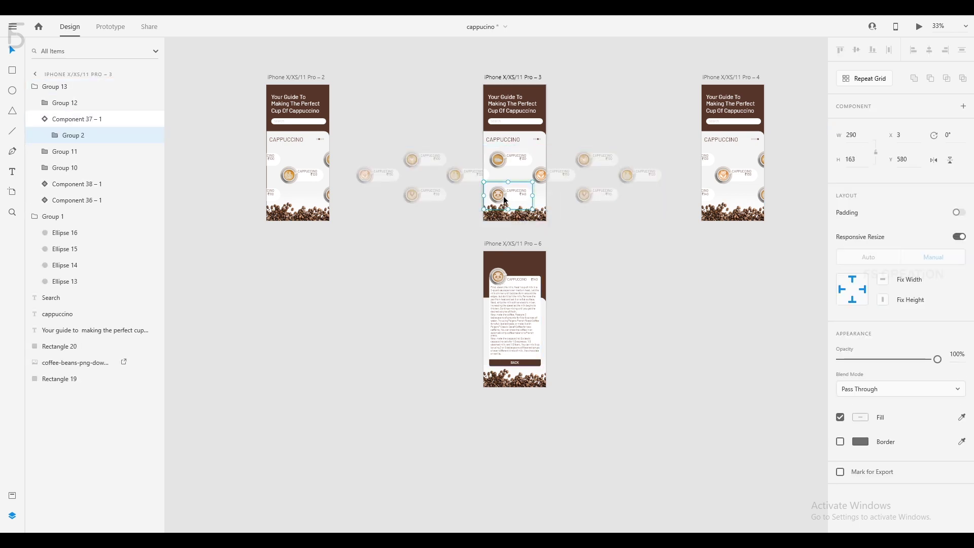
{"action": "key", "text": "ctrl+Tab"}
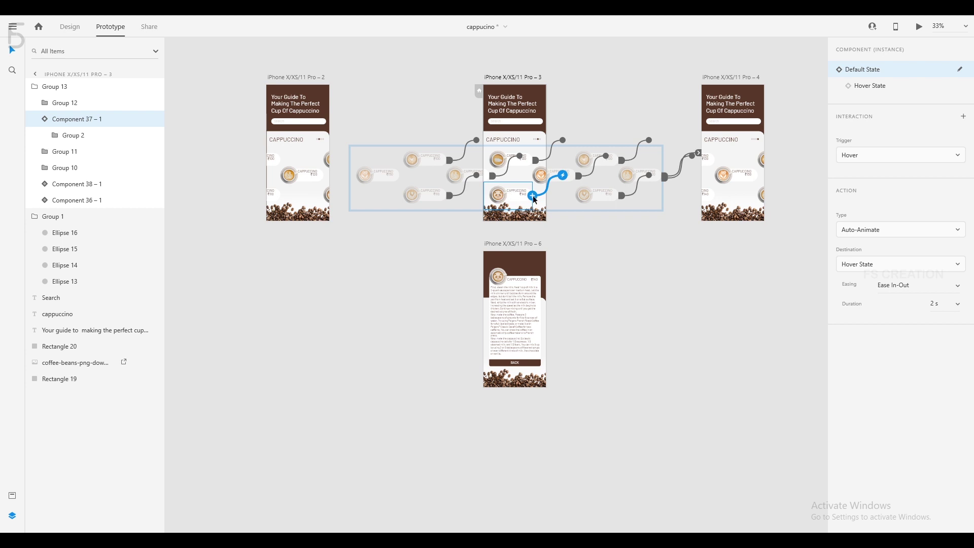
{"action": "left_click_drag", "start_coordinate": [532, 195], "coordinate": [525, 285]}
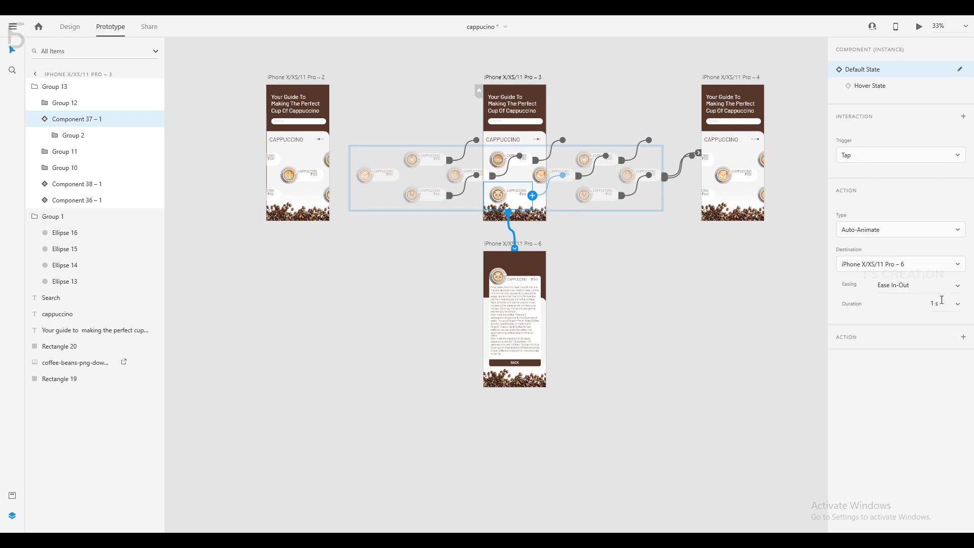
{"action": "left_click", "coordinate": [873, 86]}
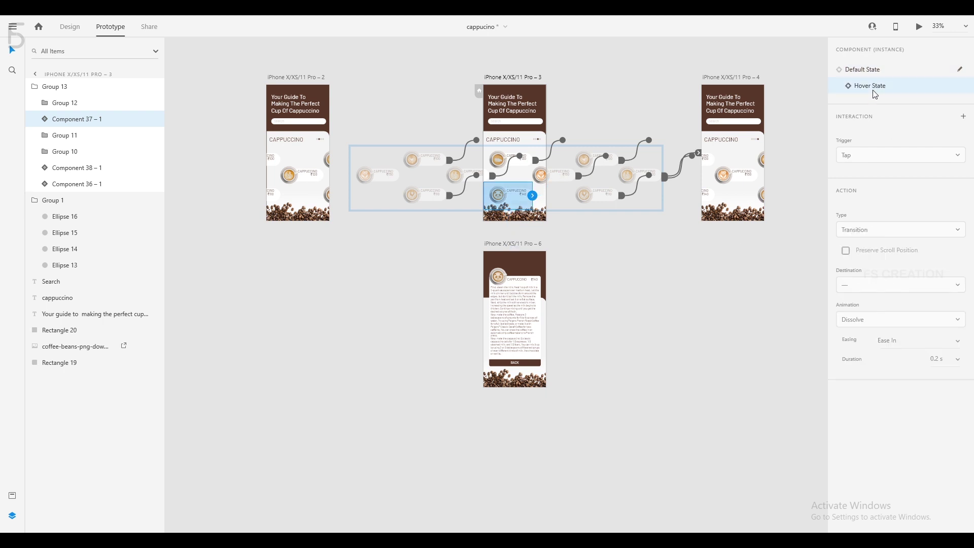
{"action": "left_click", "coordinate": [854, 74]}
Preview the prototype from the third artboard and open the panda cappuccino card to test its transition
{"action": "left_click", "coordinate": [510, 78]}
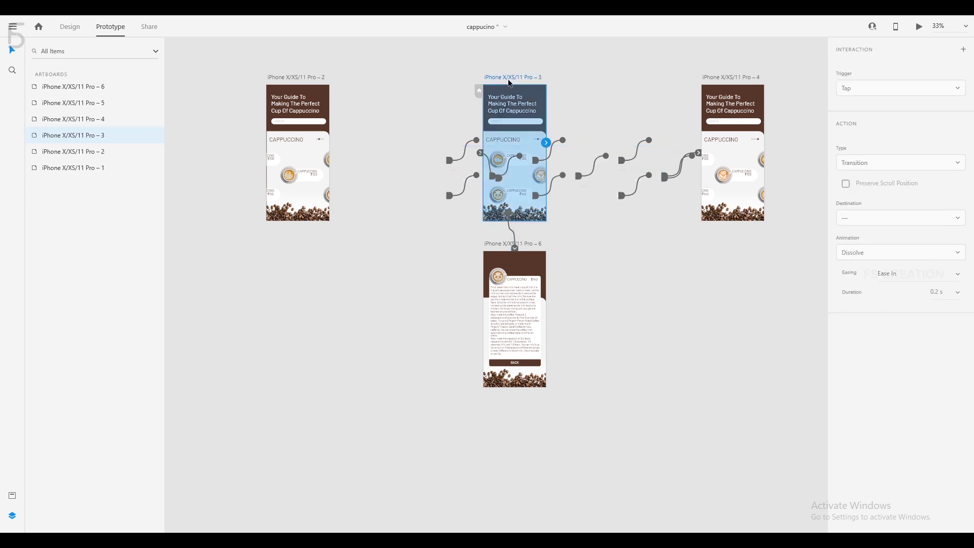
{"action": "left_click", "coordinate": [919, 28]}
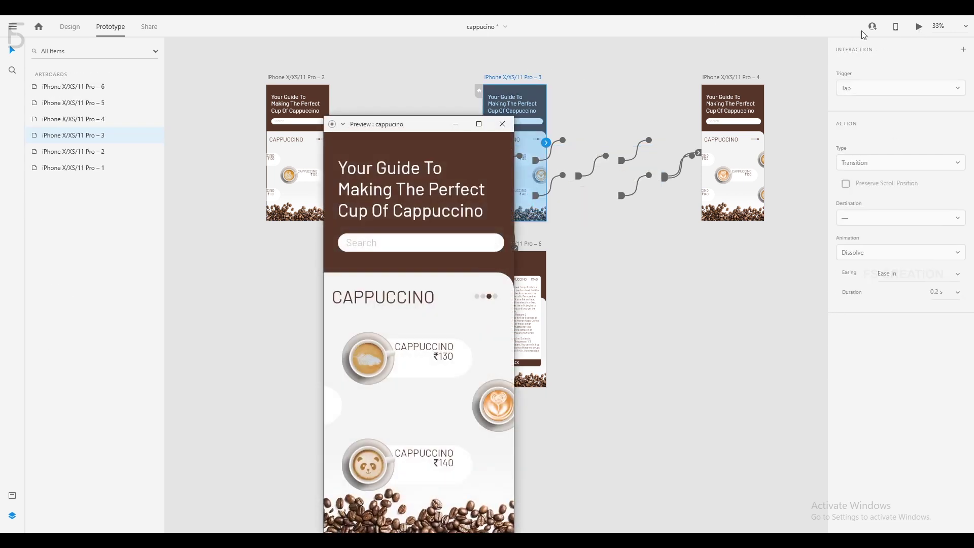
{"action": "left_click_drag", "start_coordinate": [401, 125], "coordinate": [444, 53]}
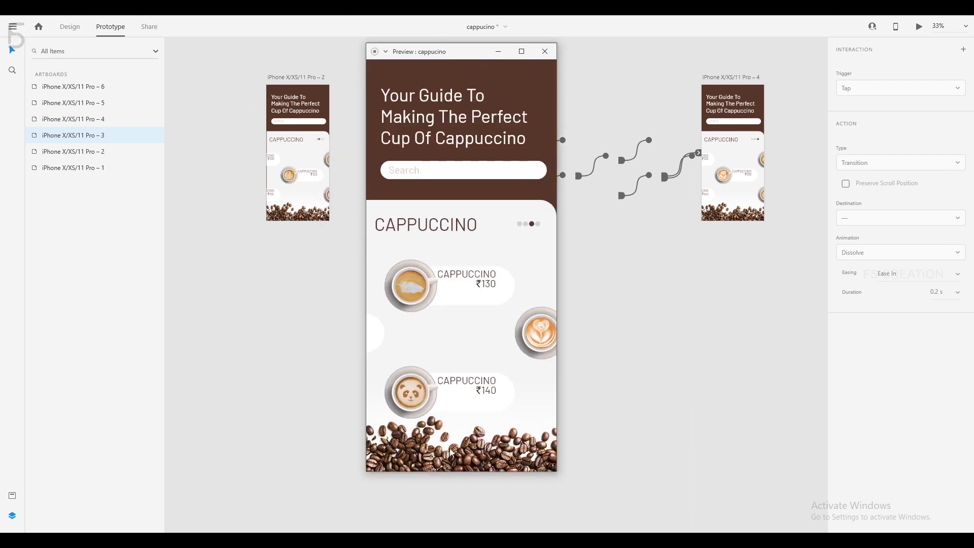
{"action": "left_click", "coordinate": [419, 399]}
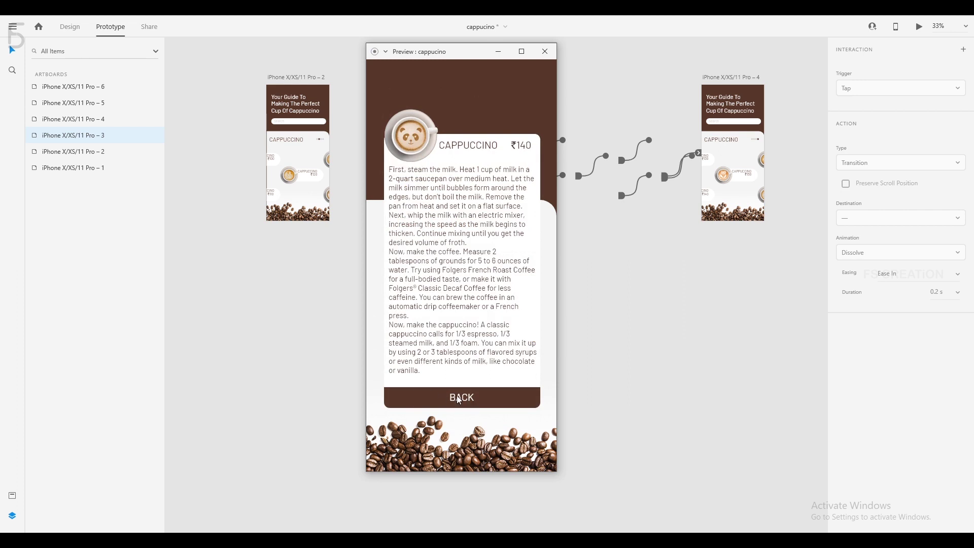
Close the preview and link the brown BACK strip on the recipe artboard to the third artboard with a Tap-triggered Auto-Animate
{"action": "left_click", "coordinate": [545, 52]}
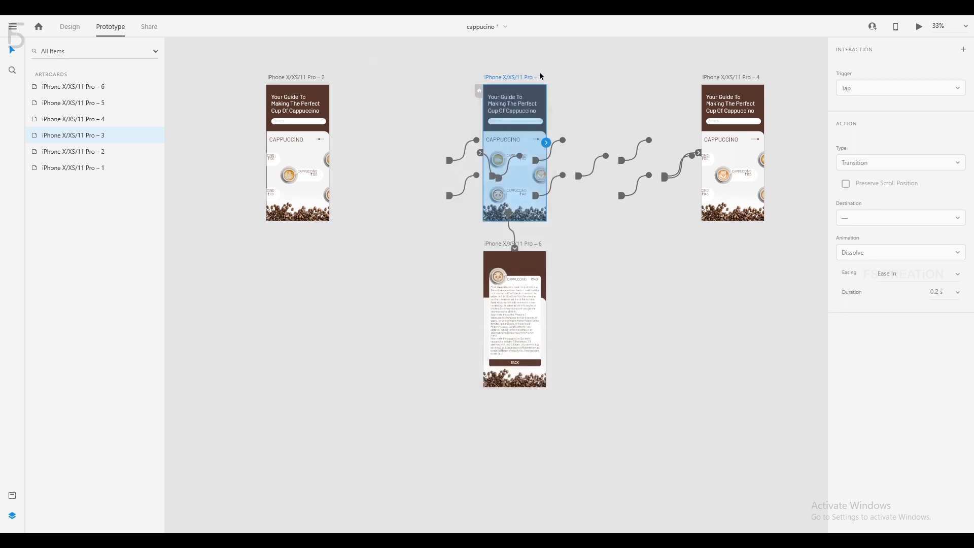
{"action": "double_click", "coordinate": [523, 360]}
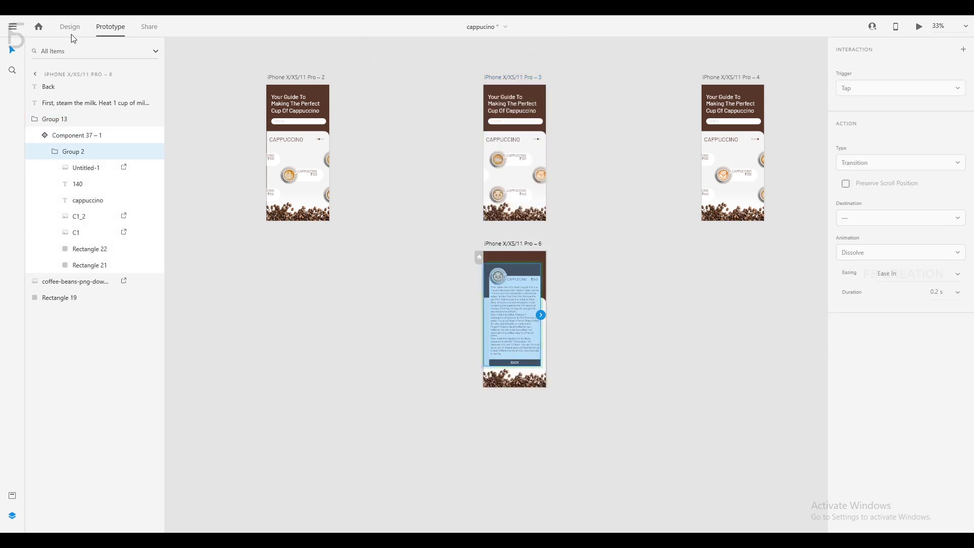
{"action": "left_click", "coordinate": [525, 363]}
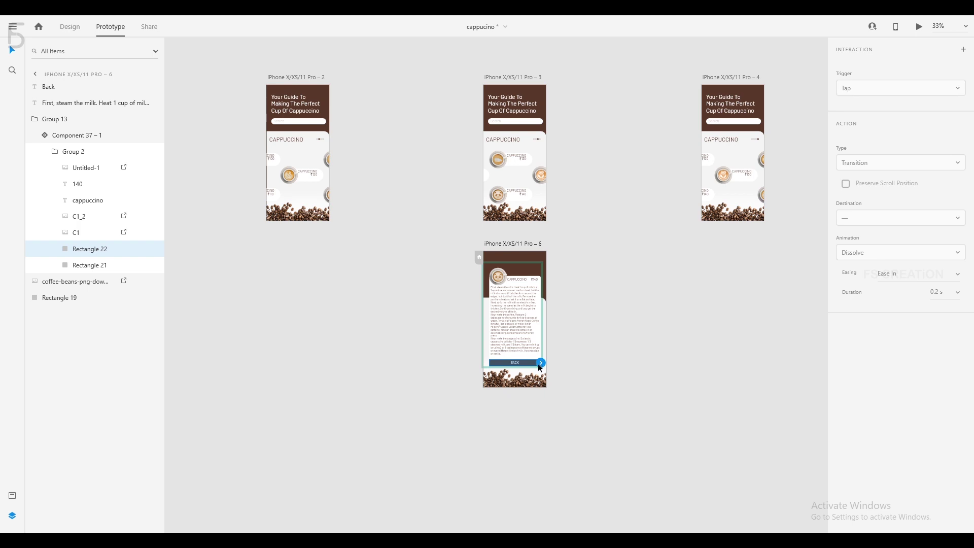
{"action": "left_click_drag", "start_coordinate": [541, 363], "coordinate": [500, 161]}
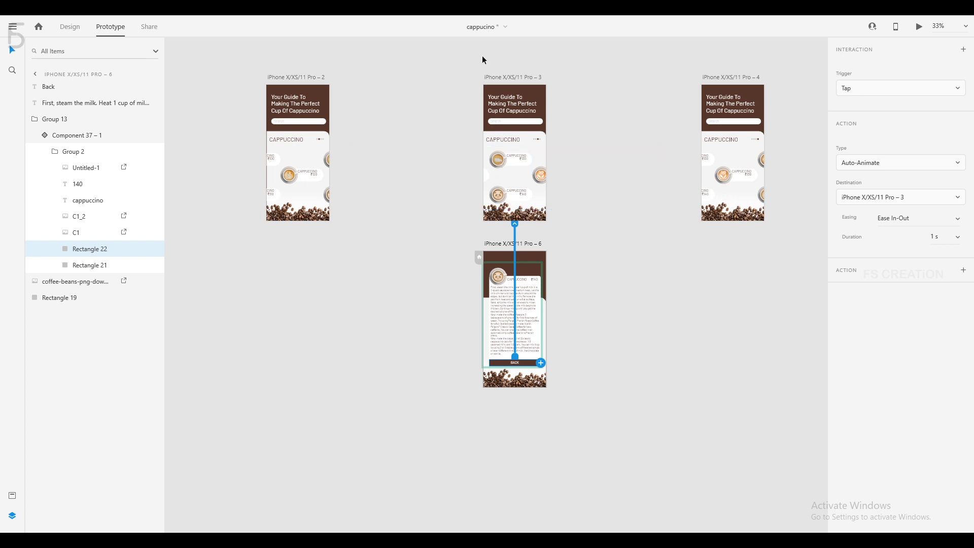
Preview from the third artboard, switching between the panda card and its recipe screen to test the BACK link, and close the preview
{"action": "left_click", "coordinate": [501, 78]}
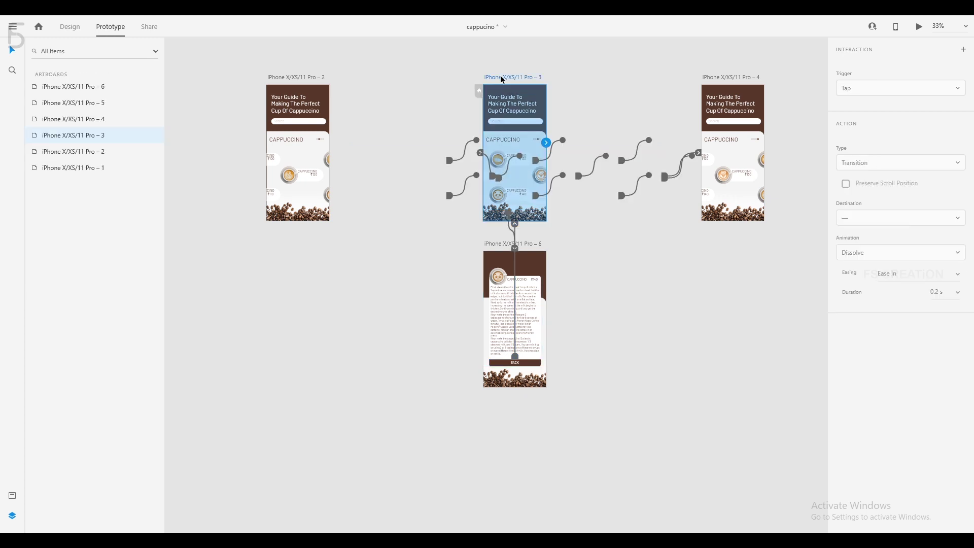
{"action": "left_click", "coordinate": [920, 27]}
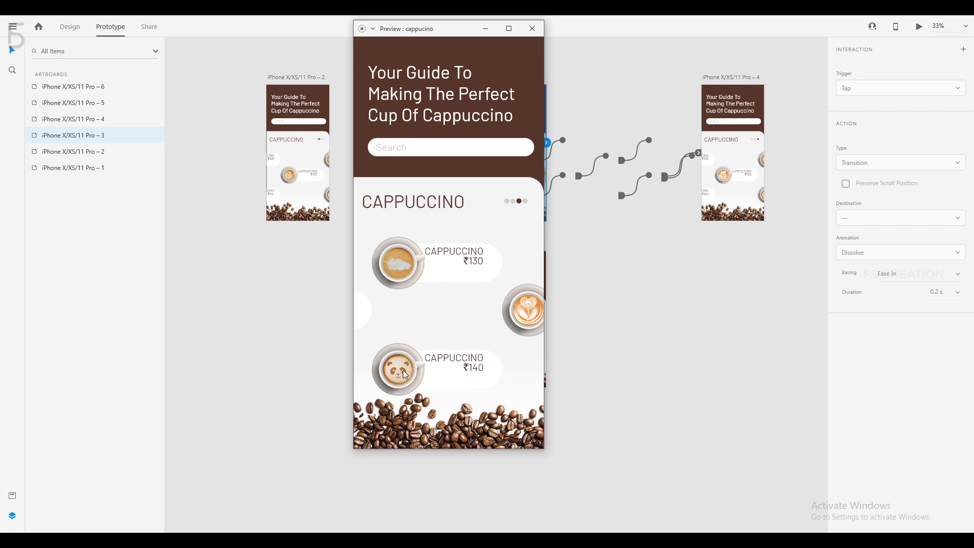
{"action": "left_click", "coordinate": [405, 376]}
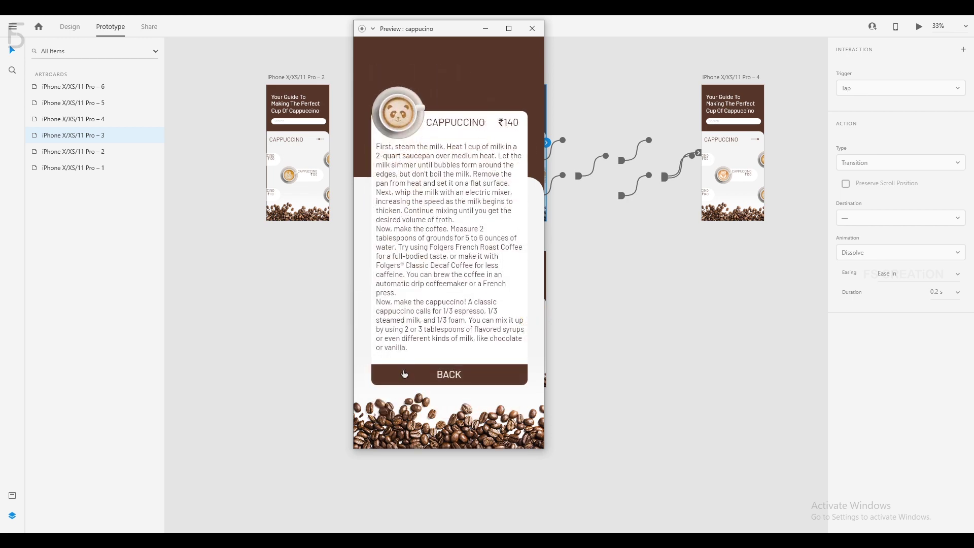
{"action": "left_click", "coordinate": [405, 374]}
{"action": "left_click", "coordinate": [405, 375]}
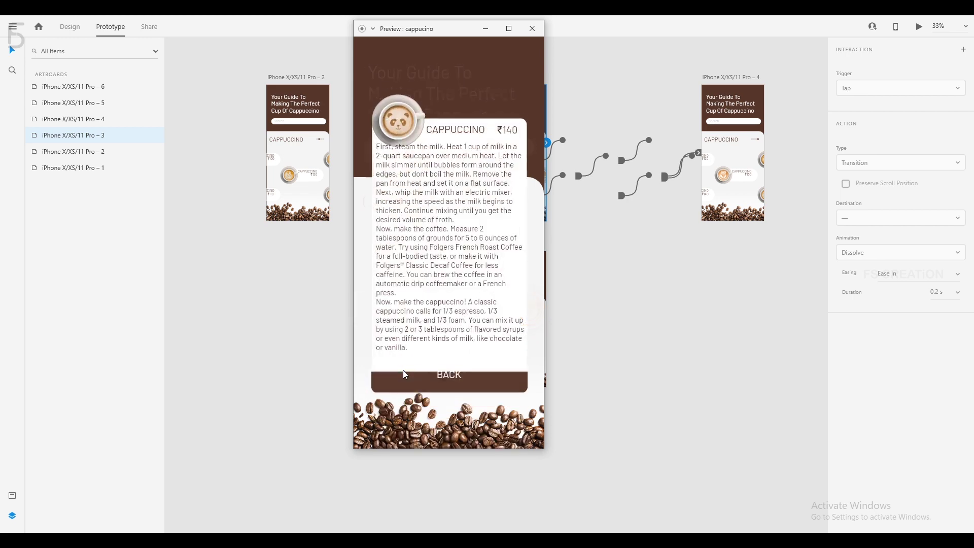
{"action": "left_click", "coordinate": [406, 375]}
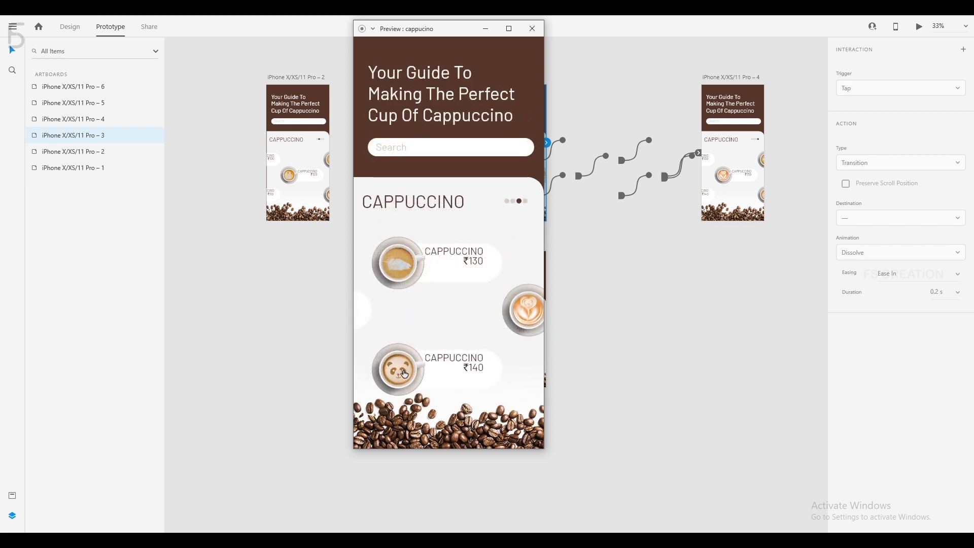
{"action": "left_click", "coordinate": [404, 374]}
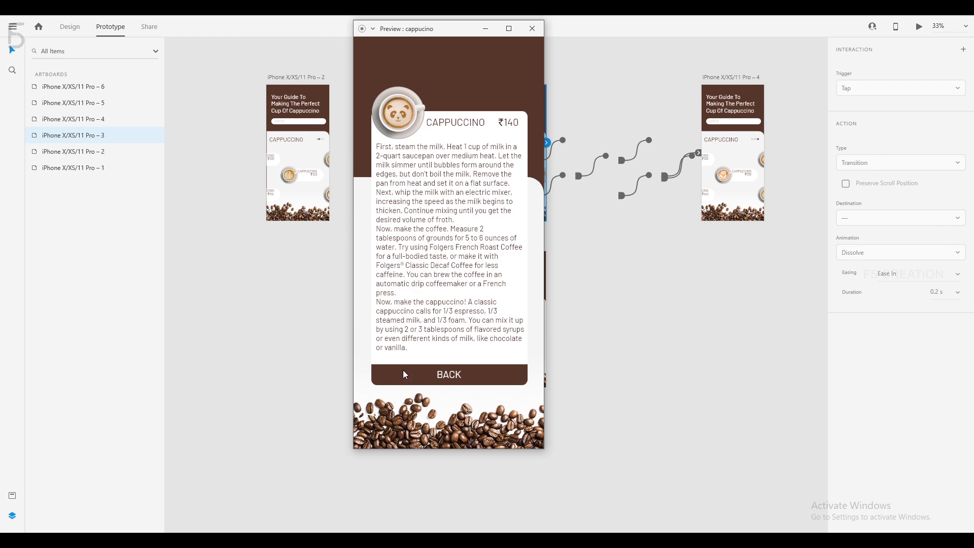
{"action": "left_click", "coordinate": [406, 374]}
{"action": "left_click", "coordinate": [532, 28]}
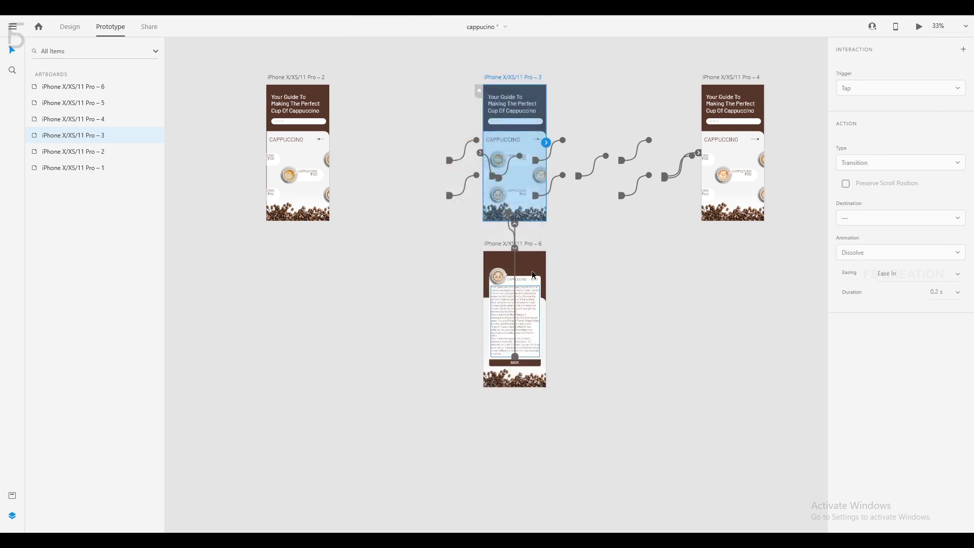
Duplicate the recipe artboard and delete the recipe instructions text from the original
{"action": "left_click", "coordinate": [534, 245]}
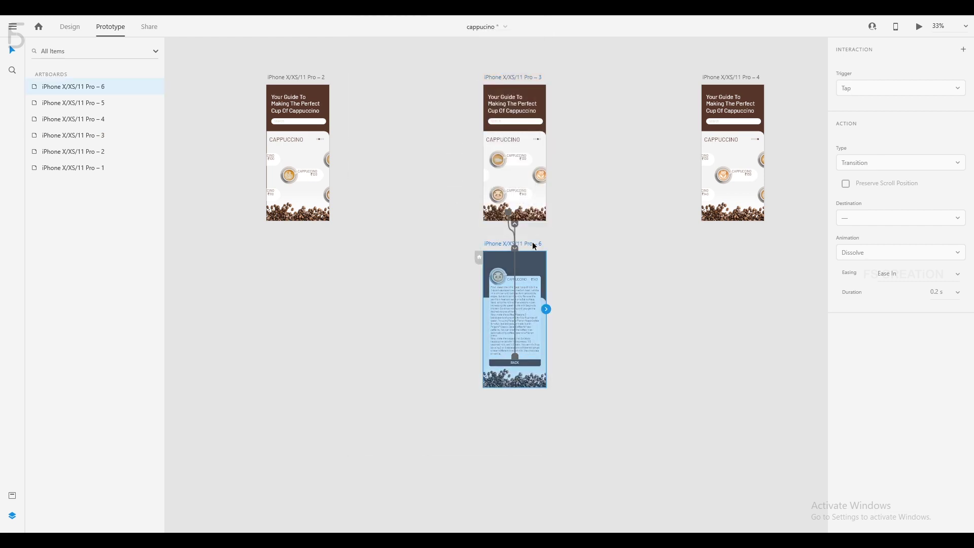
{"action": "key", "text": "ctrl+d"}
{"action": "left_click", "coordinate": [520, 300]}
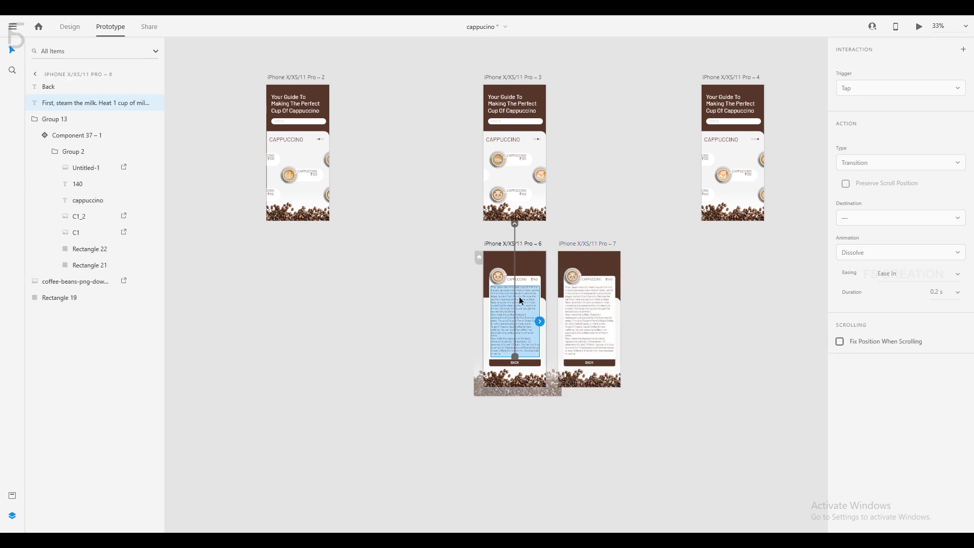
{"action": "key", "text": "Delete"}
{"action": "scroll", "coordinate": [526, 296], "scroll_direction": "up", "scroll_amount": 4}
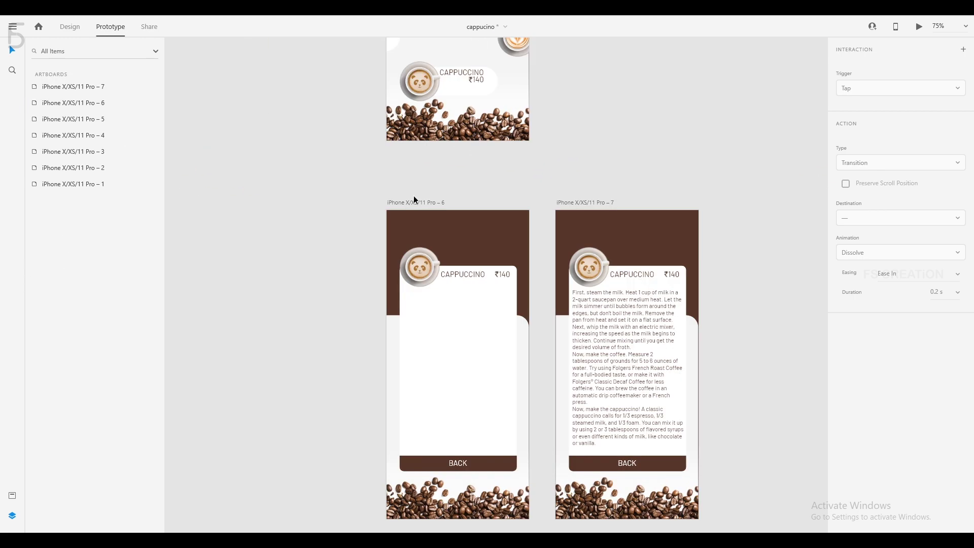
Link the textless recipe artboard to its duplicate with a Time trigger, Auto-Animate, Ease In-Out and 0.5 s duration
{"action": "left_click", "coordinate": [414, 201]}
{"action": "left_click_drag", "start_coordinate": [529, 353], "coordinate": [618, 248]}
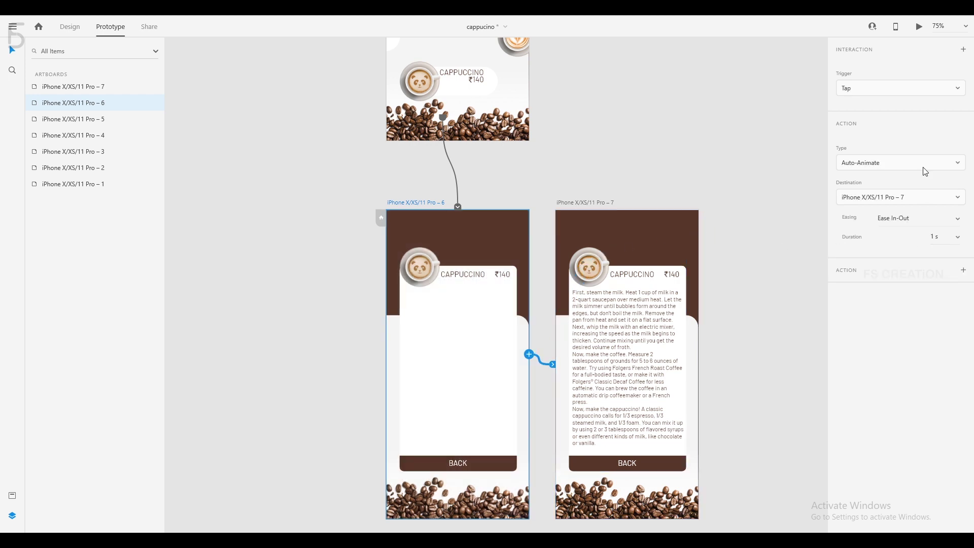
{"action": "left_click", "coordinate": [912, 96]}
{"action": "left_click", "coordinate": [900, 126]}
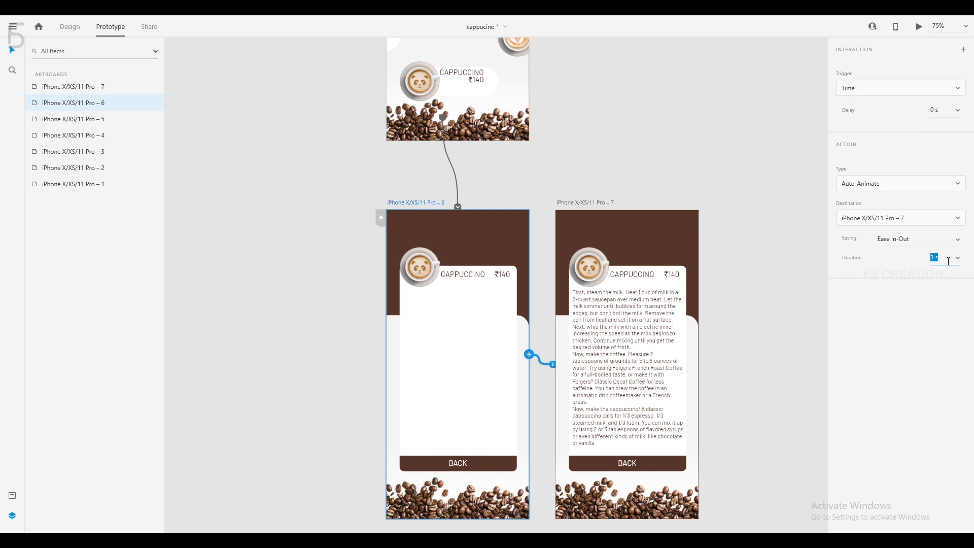
{"action": "type", "text": "0.5"}
{"action": "key", "text": "Return"}
Preview from the third artboard, opening the panda card and returning with BACK to test the timed recipe text transition
{"action": "left_click", "coordinate": [672, 456]}
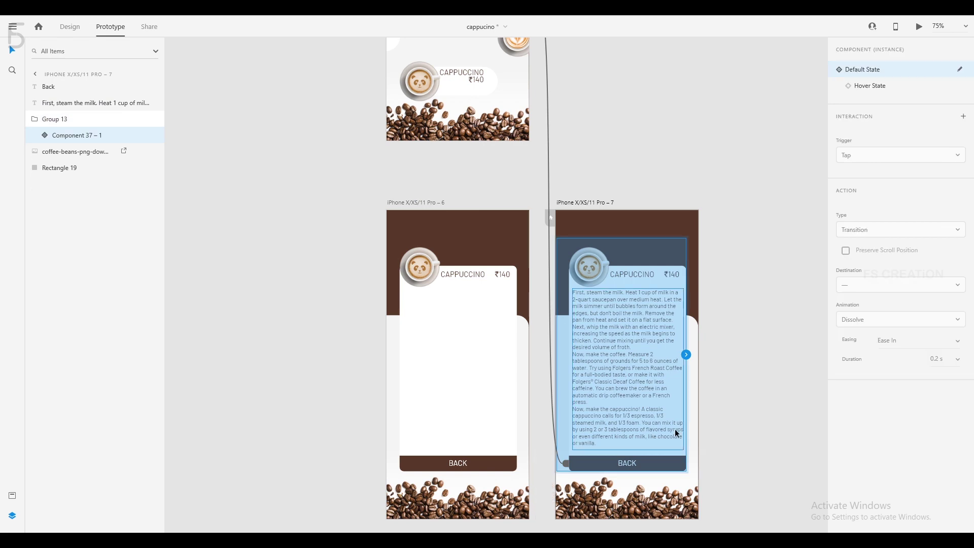
{"action": "key", "text": "ctrl+minus"}
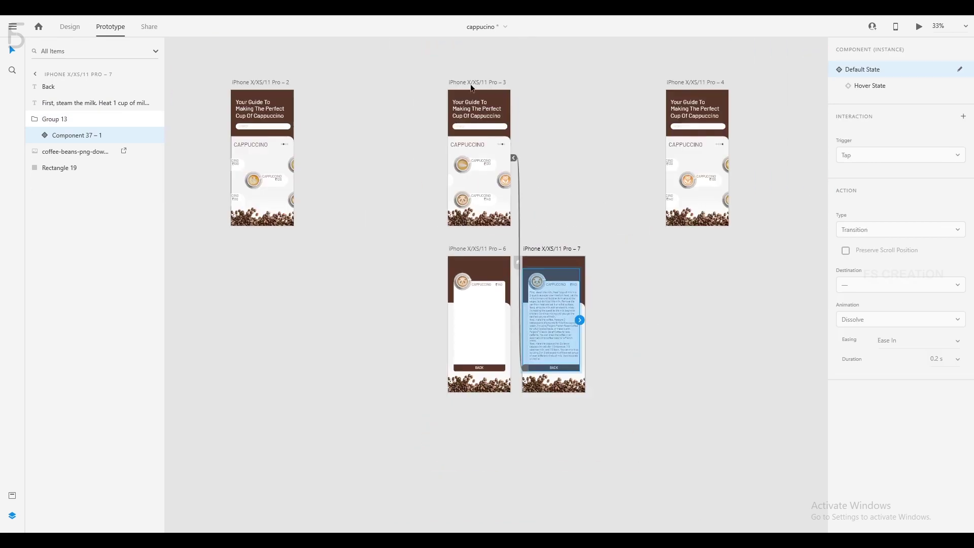
{"action": "left_click", "coordinate": [476, 82]}
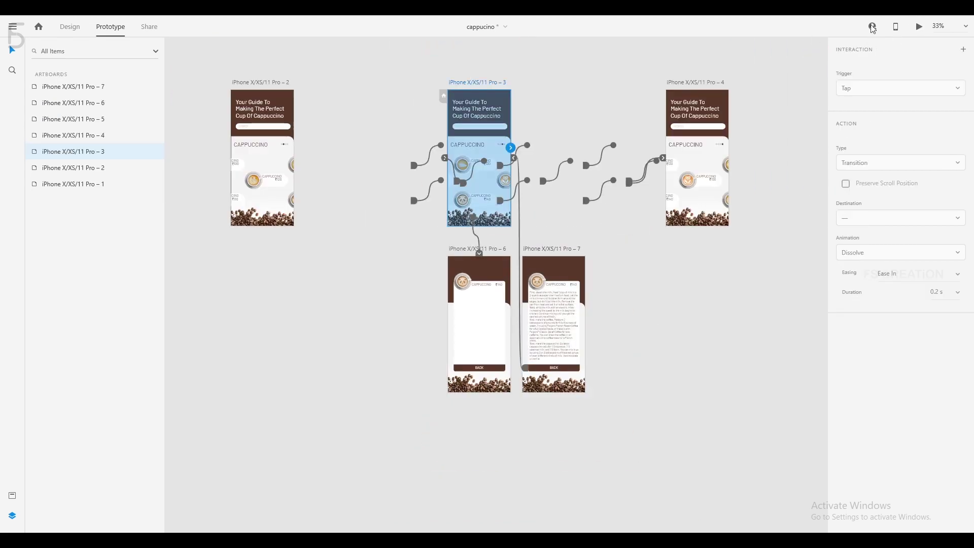
{"action": "left_click", "coordinate": [872, 26]}
{"action": "left_click_drag", "start_coordinate": [384, 138], "coordinate": [429, 51]}
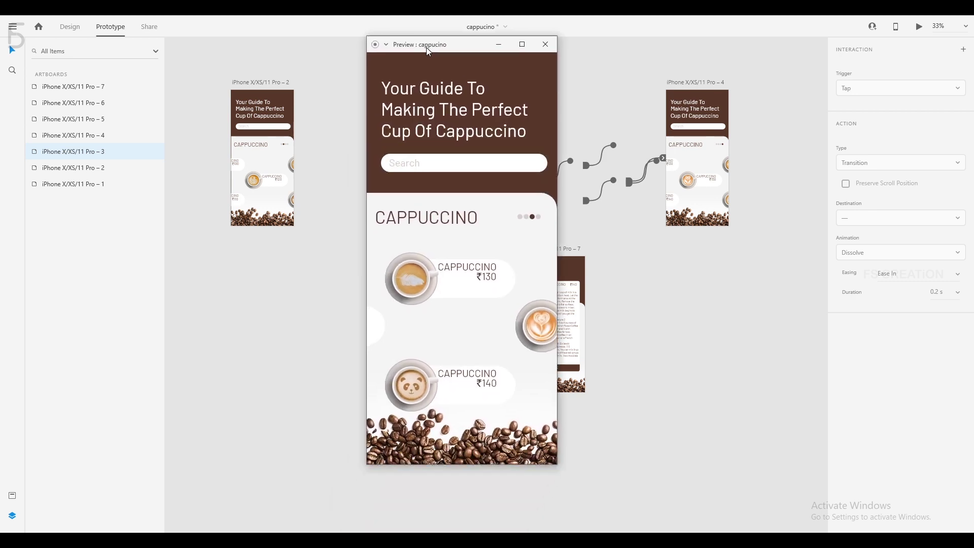
{"action": "left_click", "coordinate": [421, 380]}
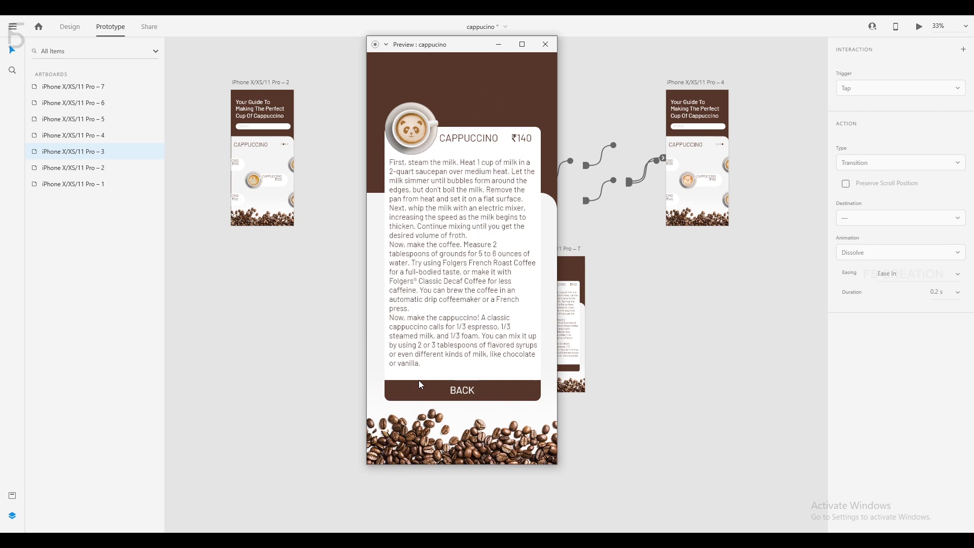
{"action": "left_click", "coordinate": [424, 386]}
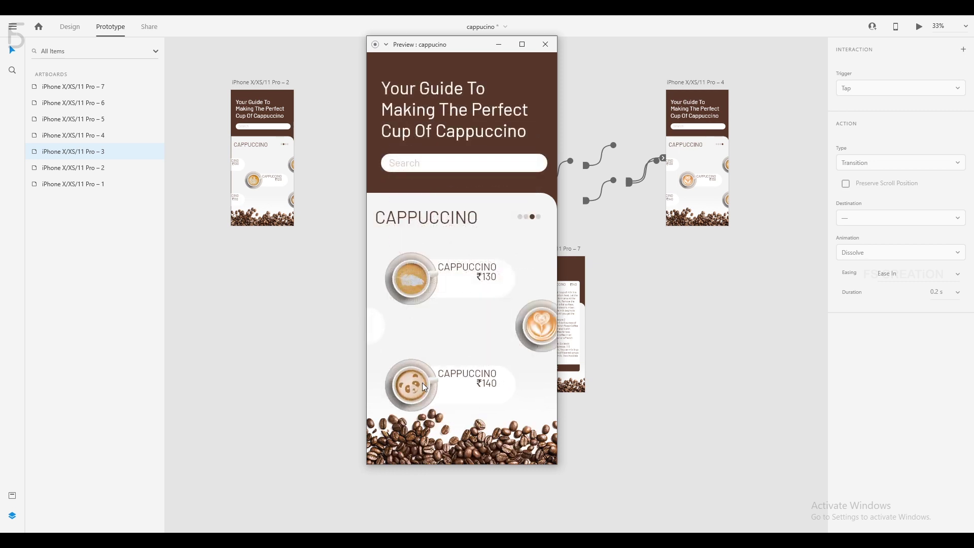
{"action": "left_click", "coordinate": [421, 387]}
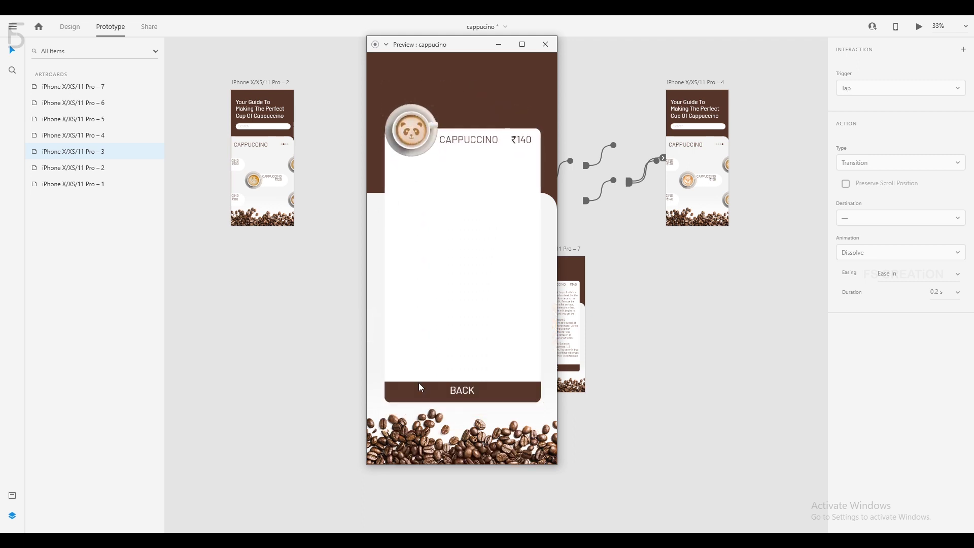
{"action": "left_click", "coordinate": [421, 386]}
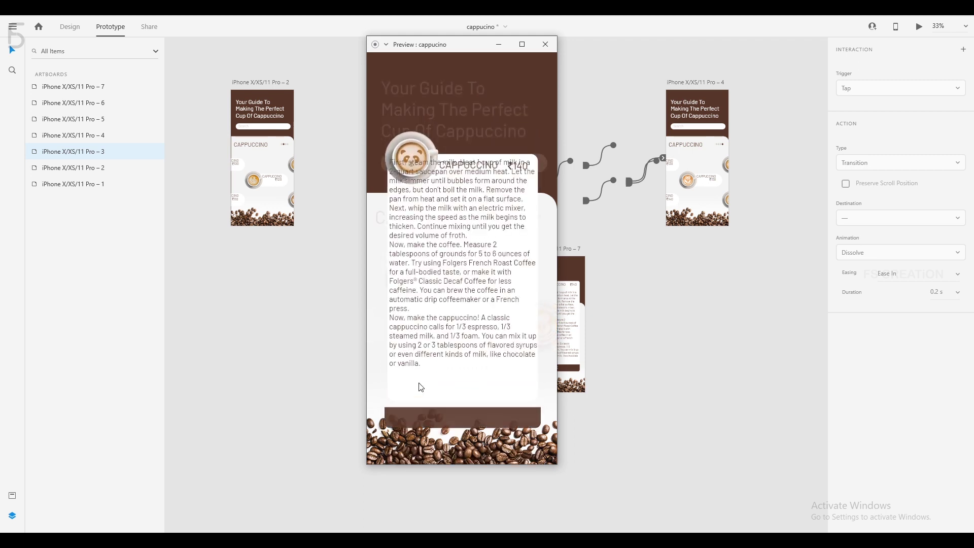